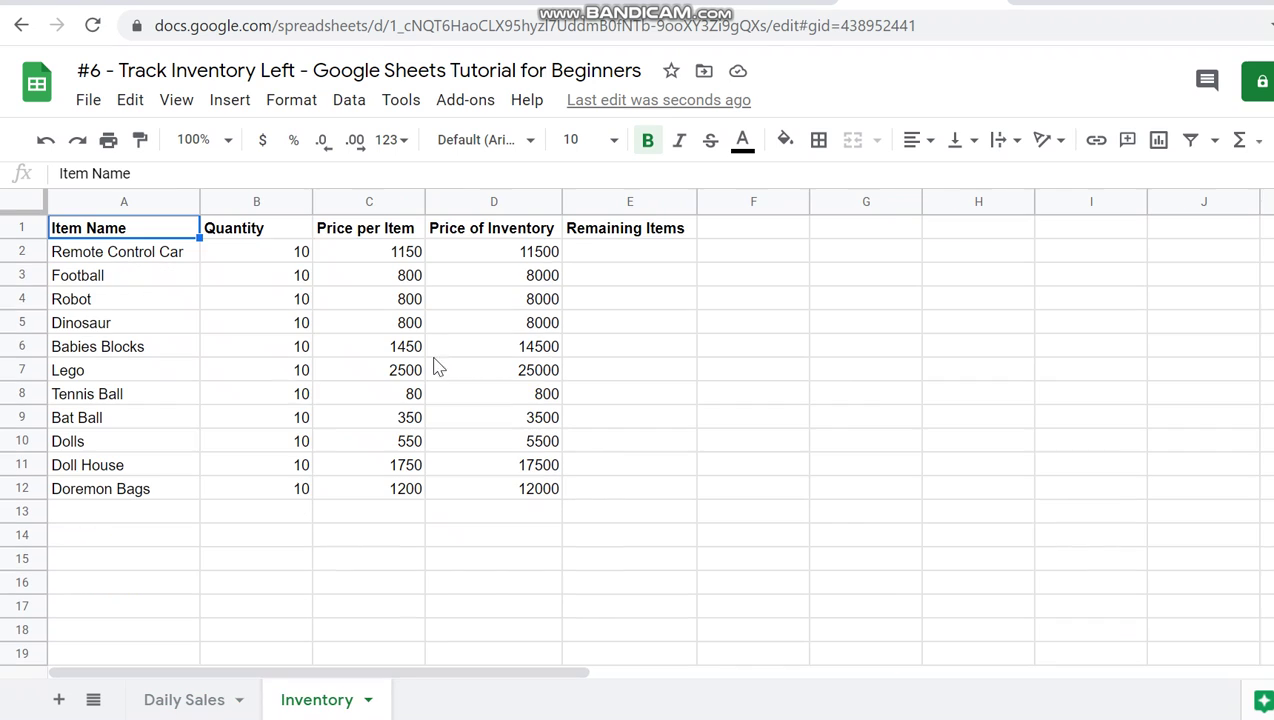
left_click_drag(290, 252, 284, 441)
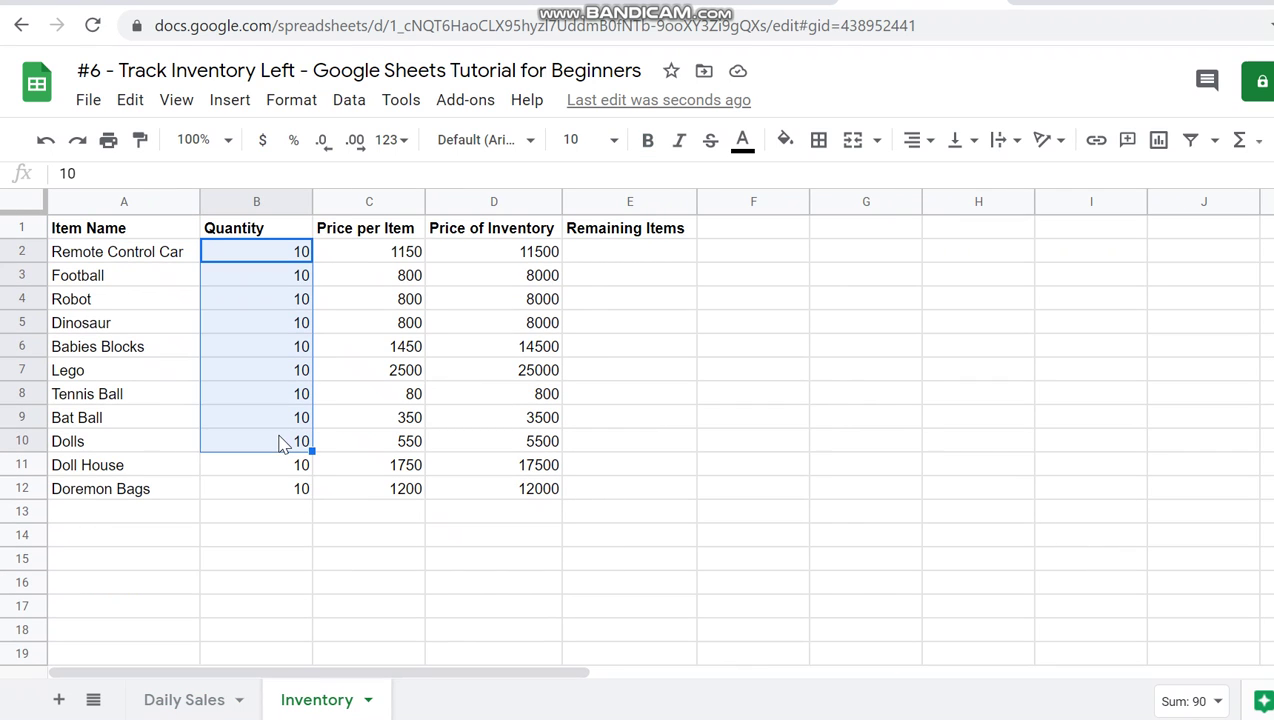
left_click(284, 464)
left_click_drag(302, 281, 312, 374)
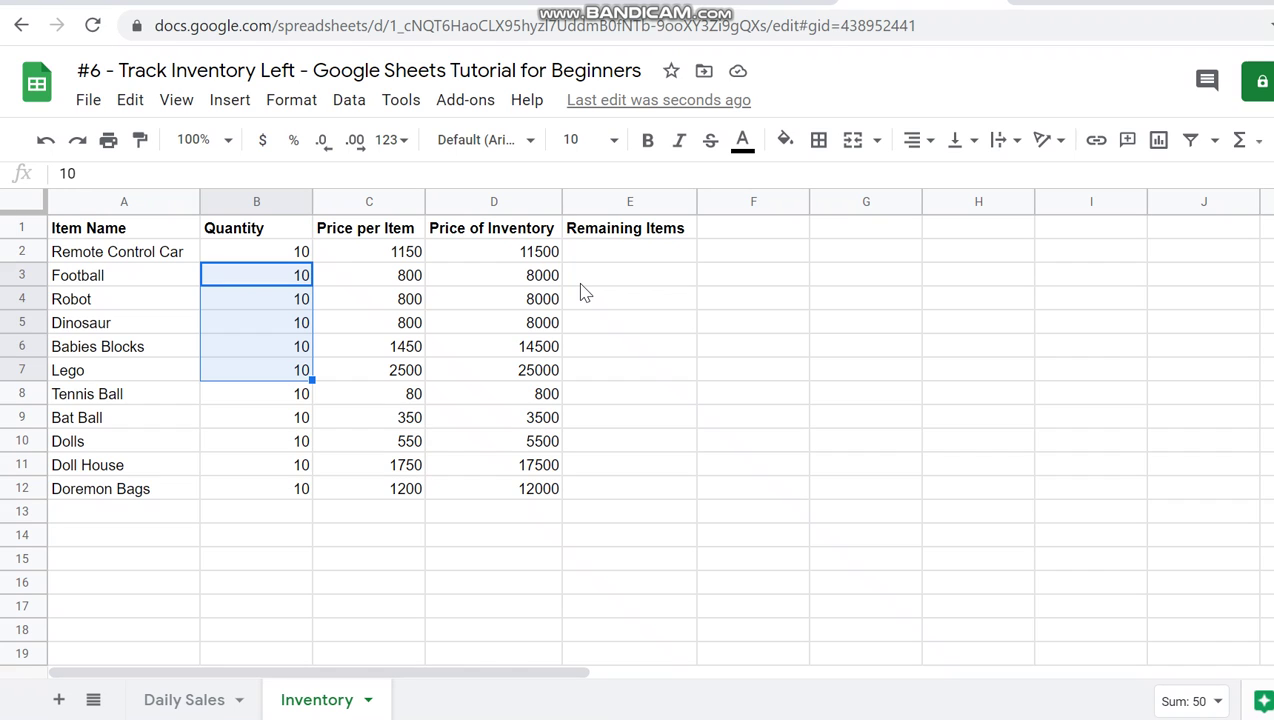
- Replace the header in cell E1 of the Inventory sheet with "Items Sold"
left_click(618, 238)
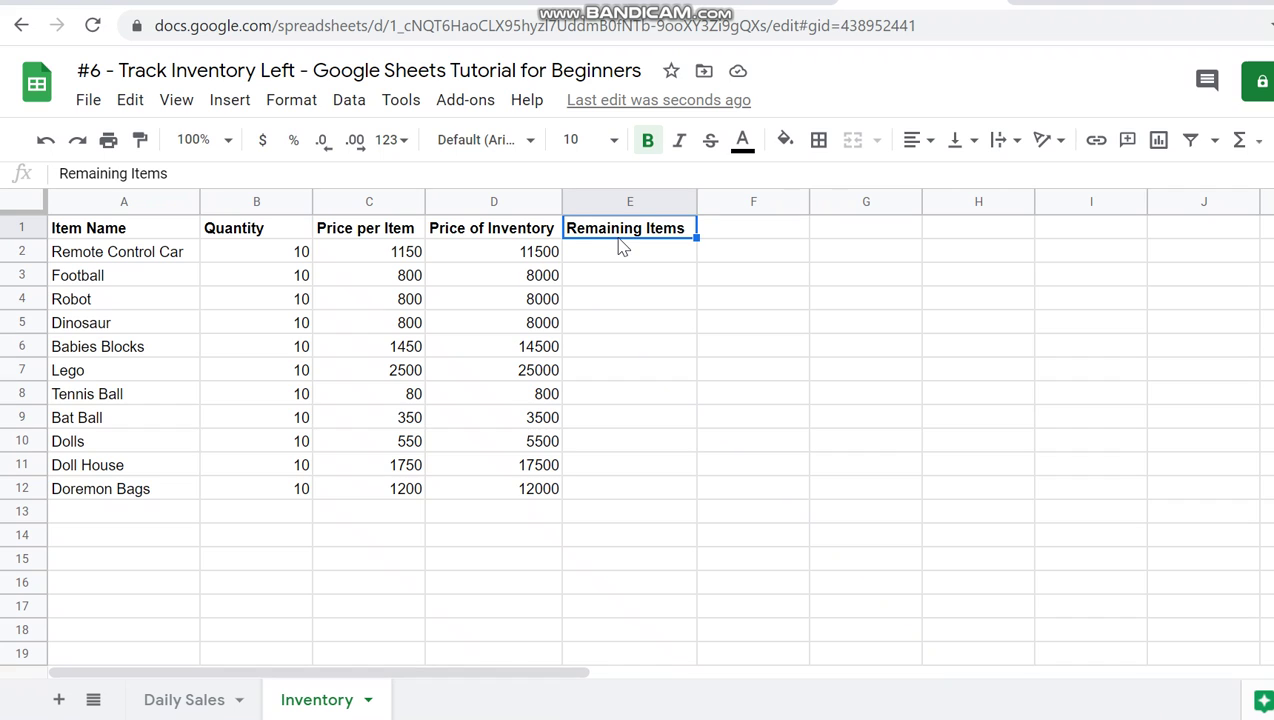
type("T")
key("BackSpace")
type("Items Sold")
key("Return")
- Add a bold "Remaining Items" header in cell F1 and widen column F to fit it
key("Up")
key("Right")
type("IRemaining Items")
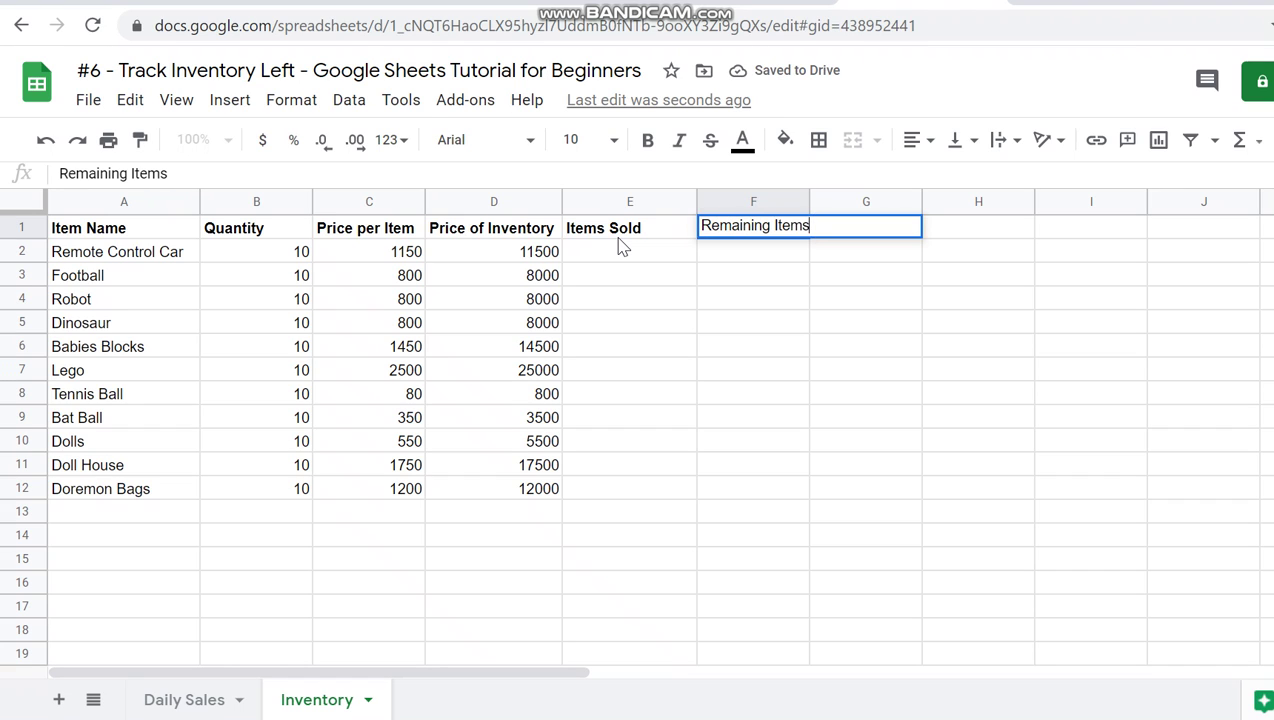
key("Return")
key("Up")
key("ctrl+b")
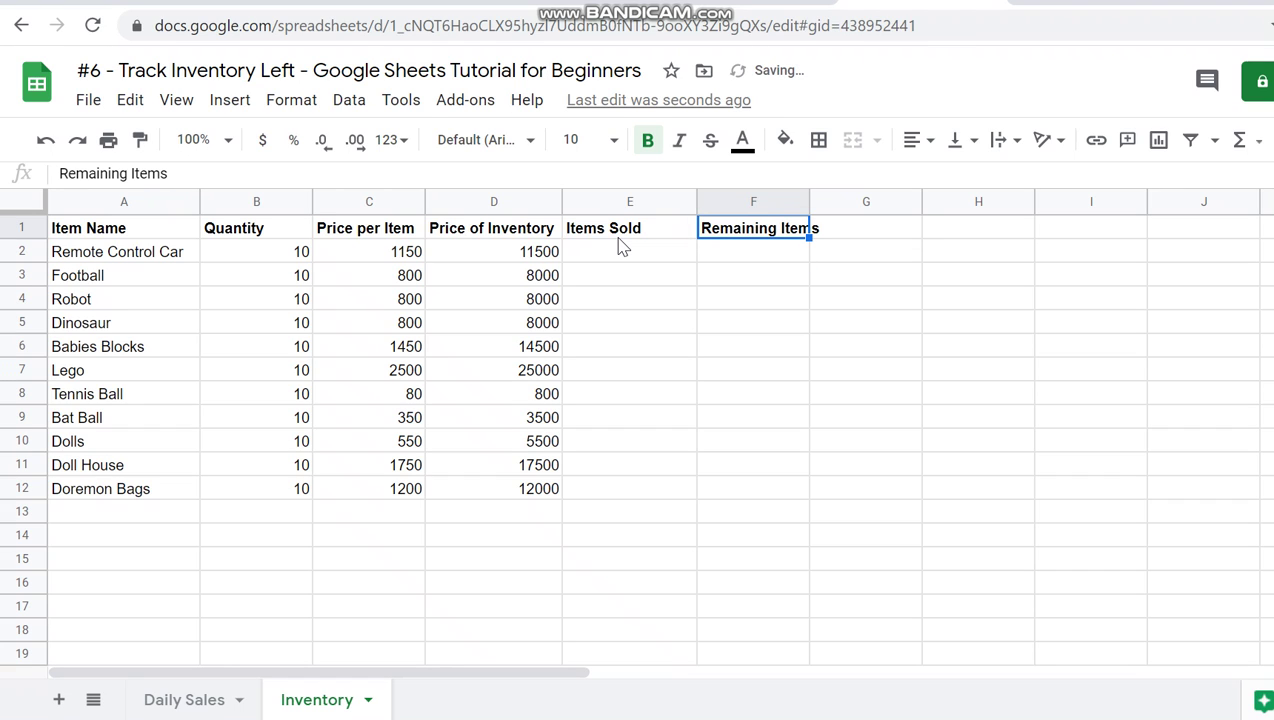
left_click_drag(810, 200, 838, 200)
left_click(820, 290)
key("Left")
key("Up")
key("Up")
key("Up")
key("Left")
key("Down")
key("Right")
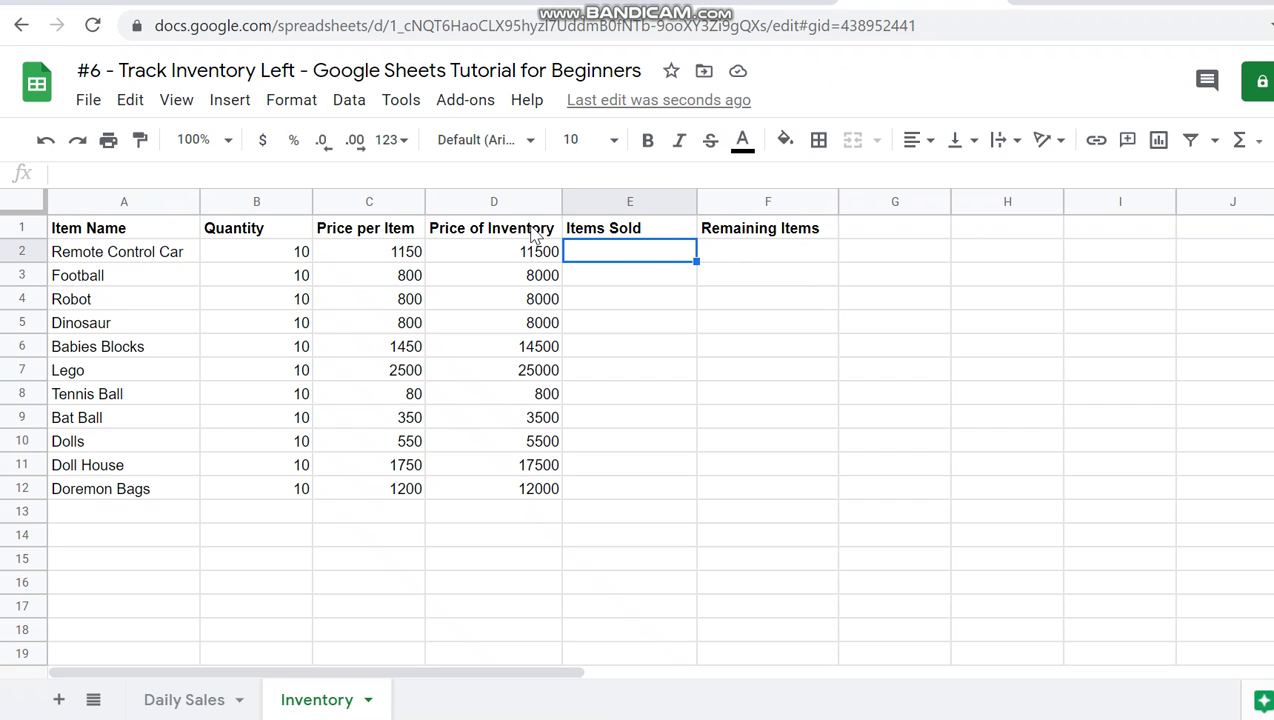
- Give the Items Sold and Remaining Items header cells a dark grey fill and white text
left_click(617, 235)
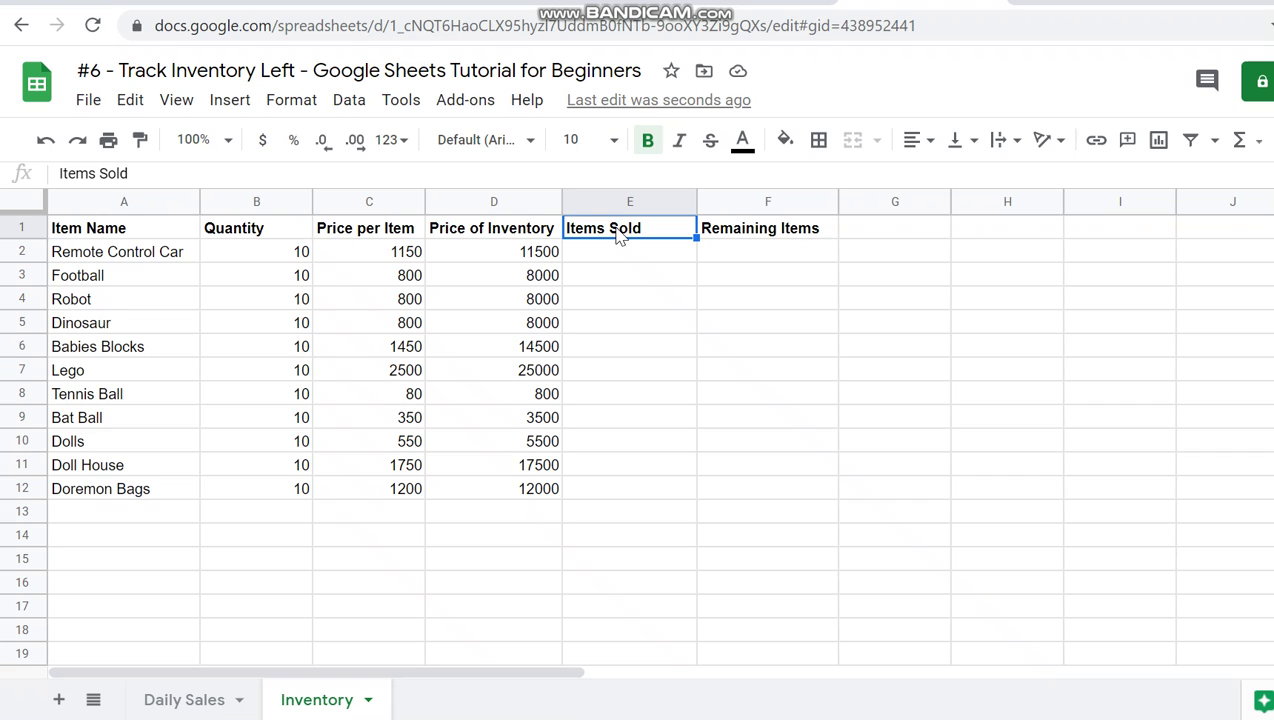
left_click(725, 240)
left_click(671, 240, "shift")
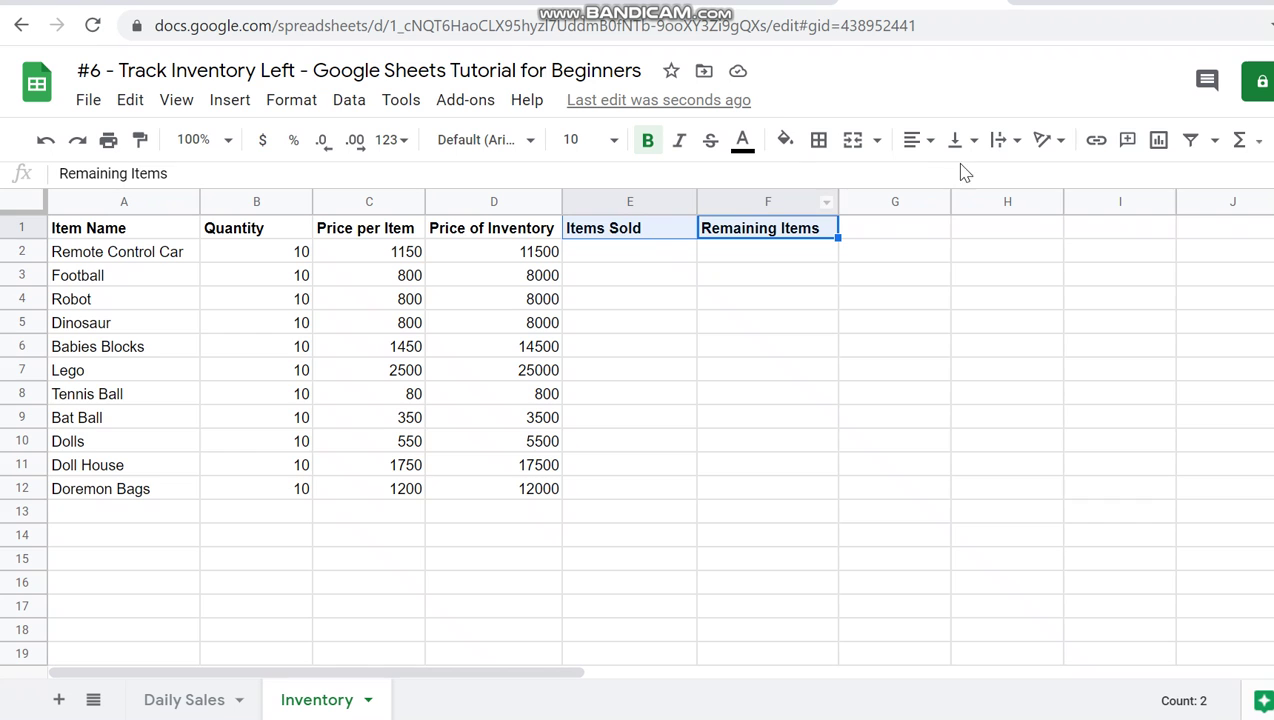
left_click(789, 150)
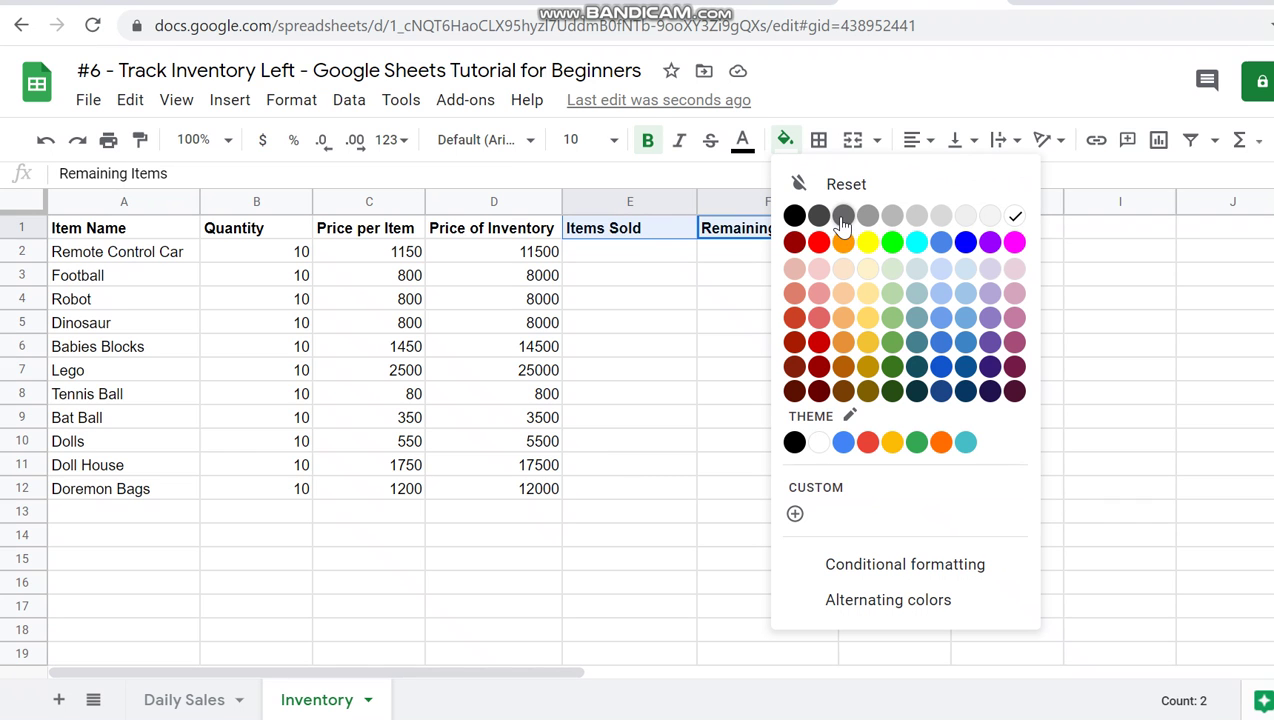
left_click(843, 218)
left_click(742, 143)
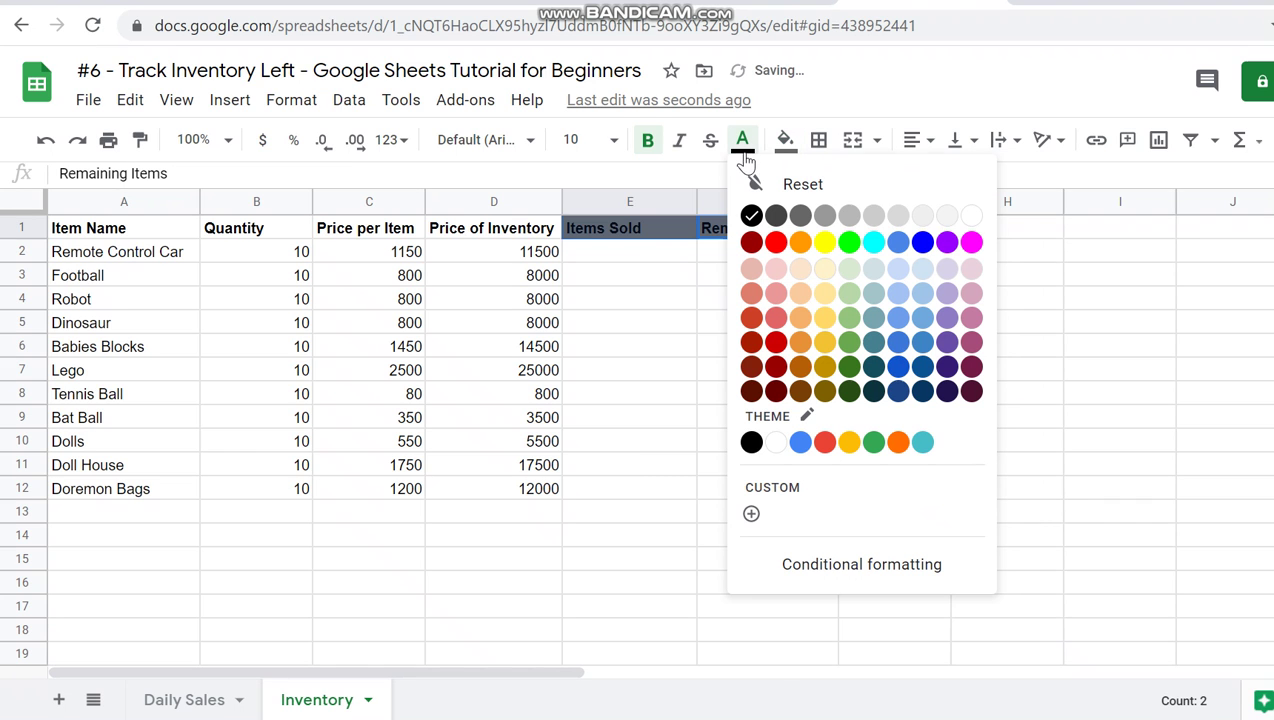
left_click(975, 218)
- Give the header cells from Item Name to Price of Inventory the blue theme fill and white text
left_click(500, 232)
key("shift+Left")
key("shift+Left")
key("shift+Left")
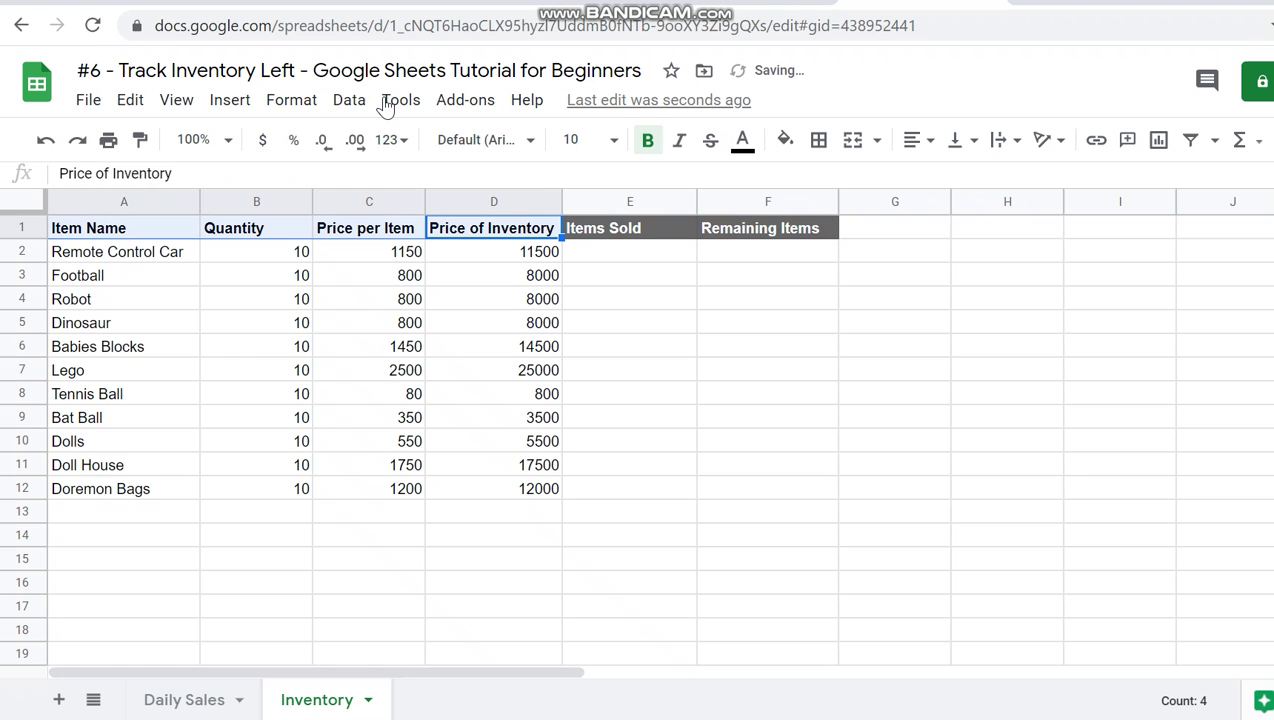
left_click(787, 148)
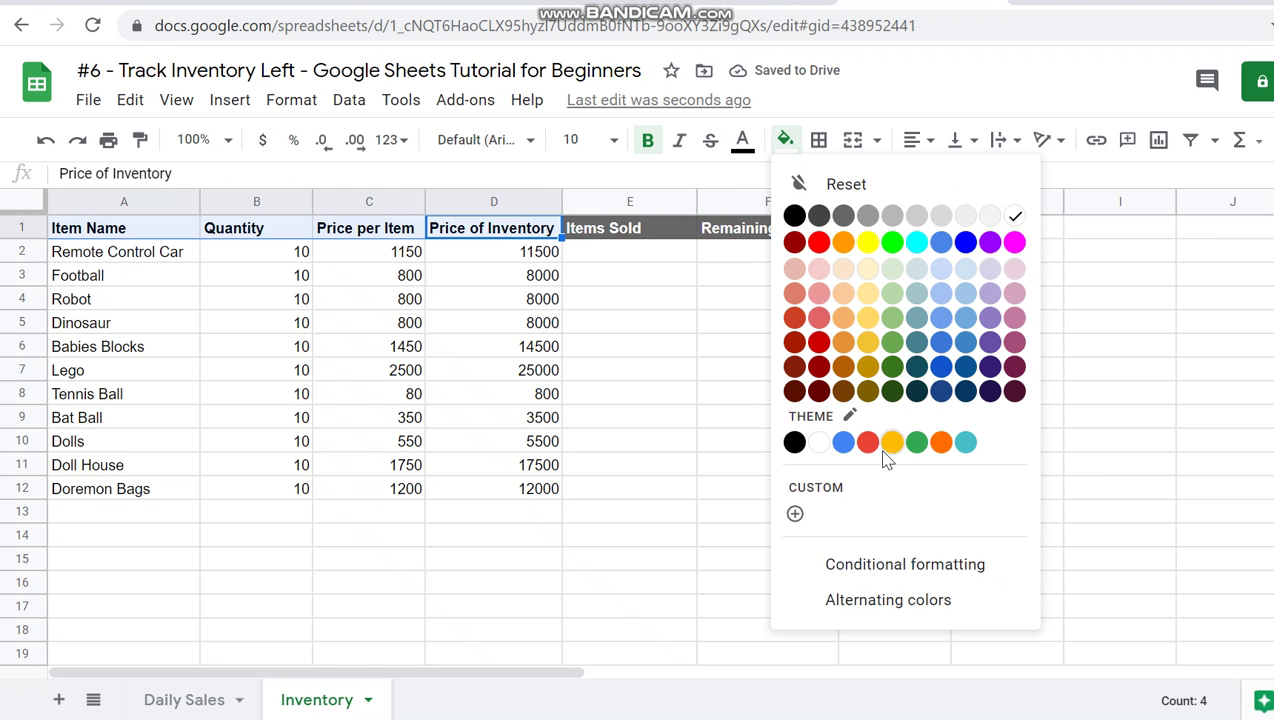
left_click(843, 442)
left_click(742, 143)
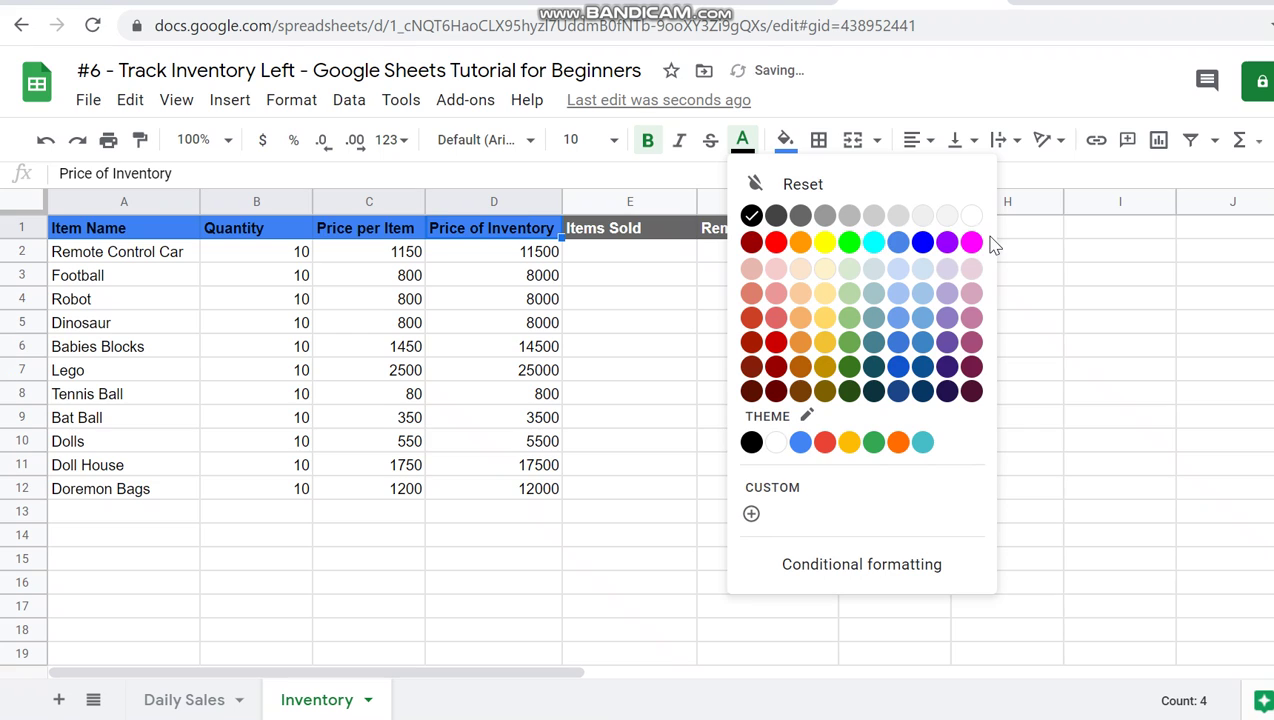
left_click(971, 216)
left_click(637, 286)
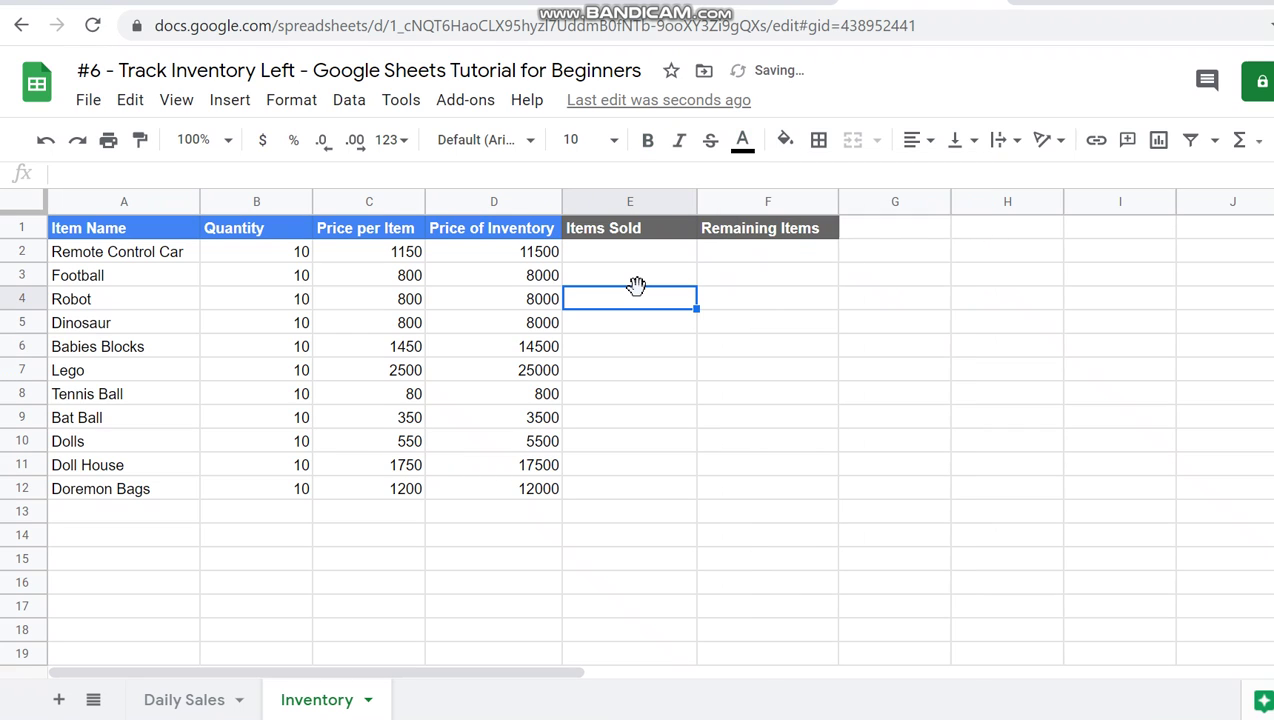
key("Up")
key("Up")
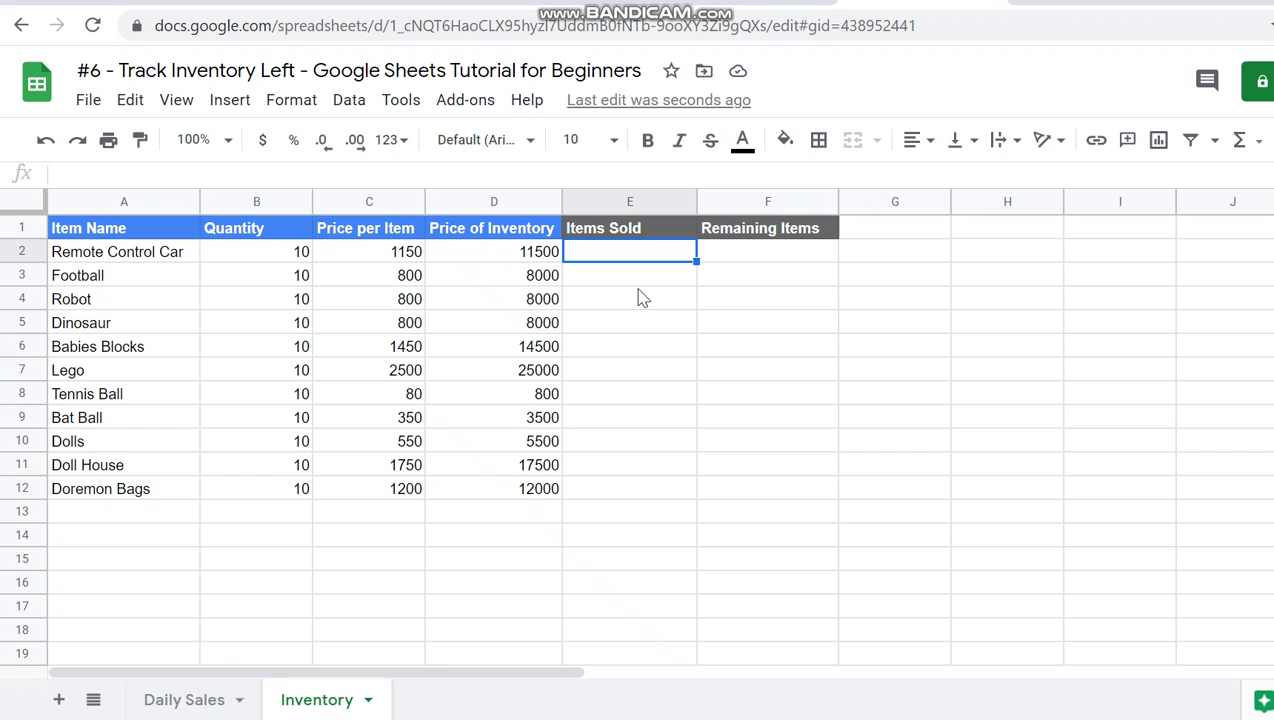
type("=")
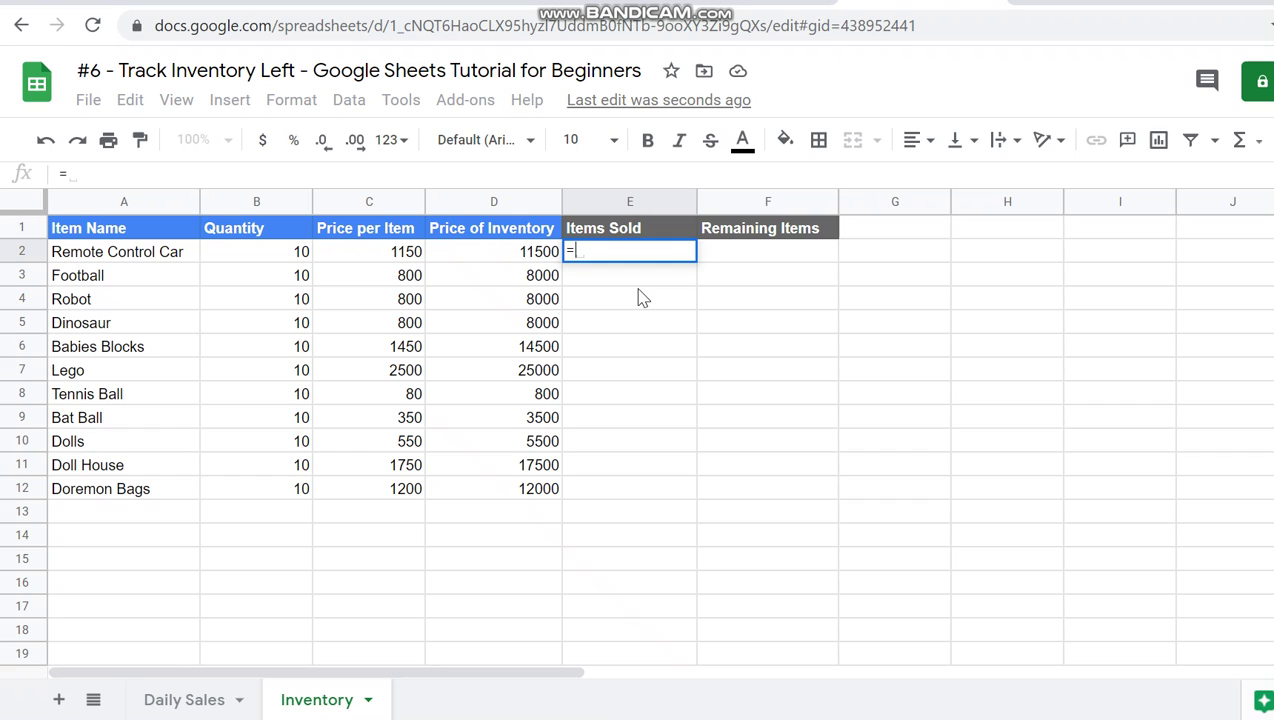
key("Escape")
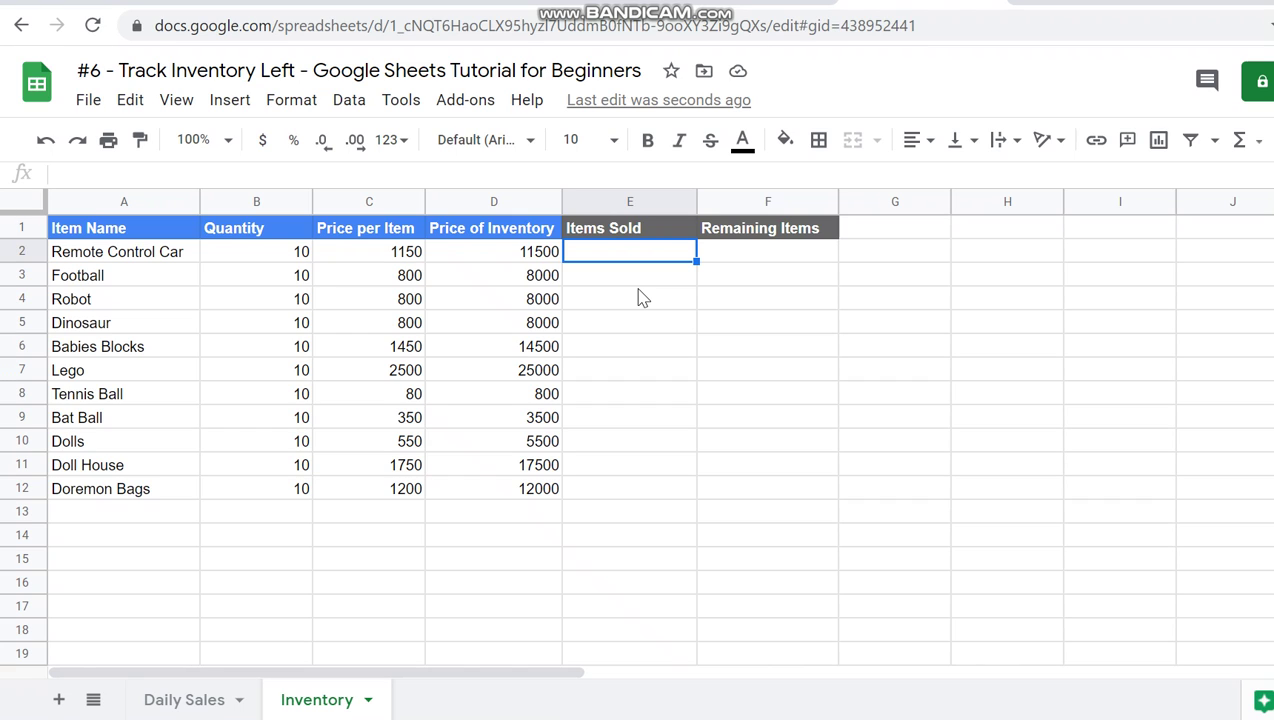
- Check the Quantity entries for every Remote Control Car sale in the Daily Sales sheet, then return to the Inventory sheet
left_click(172, 266)
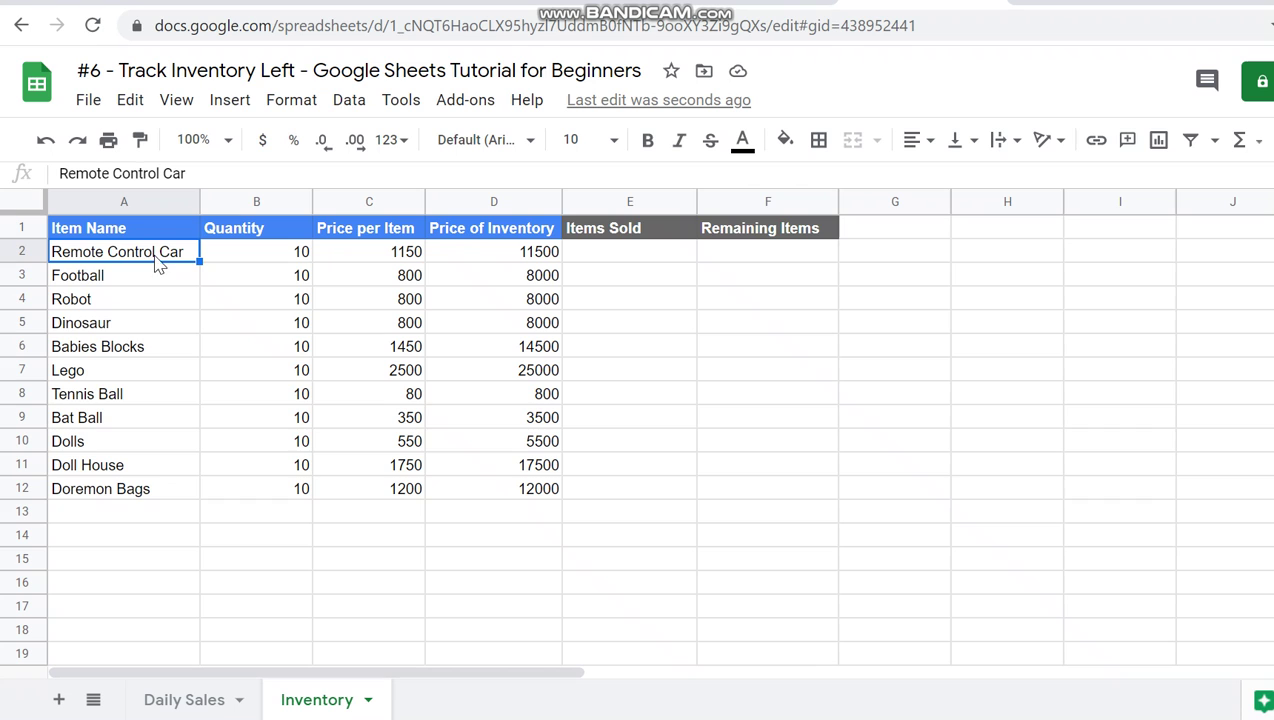
left_click(206, 698)
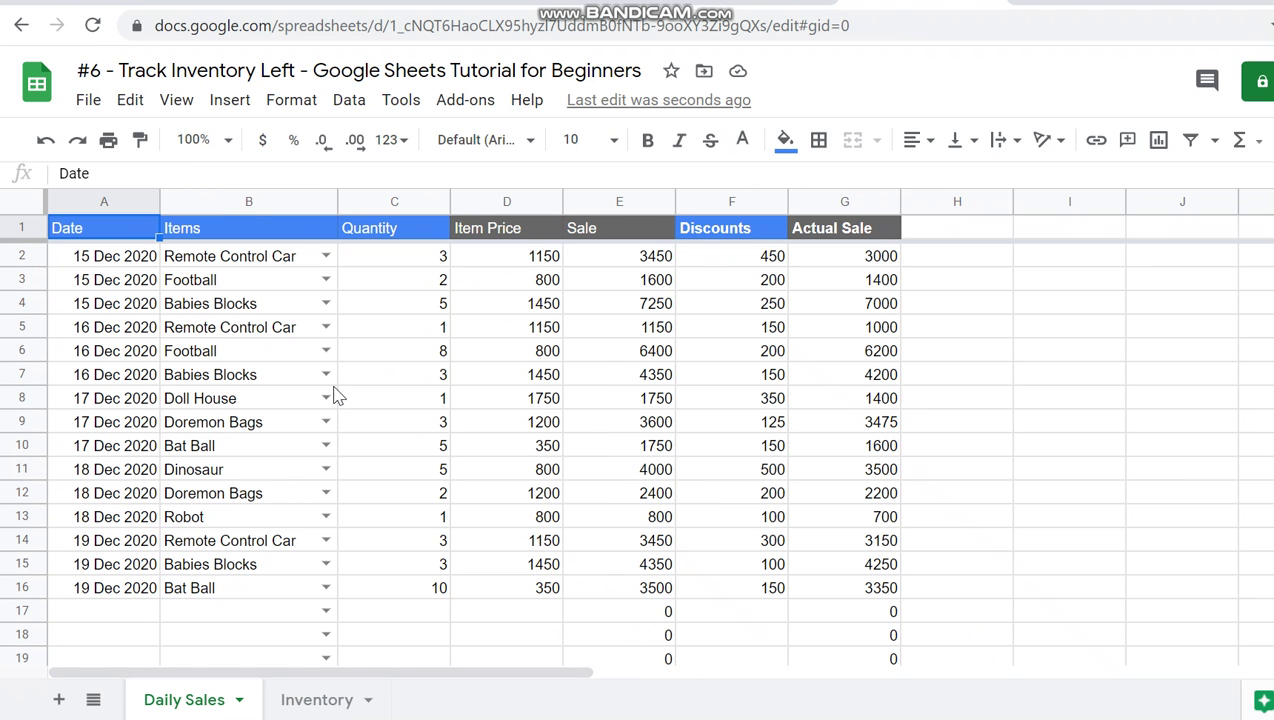
left_click(445, 262)
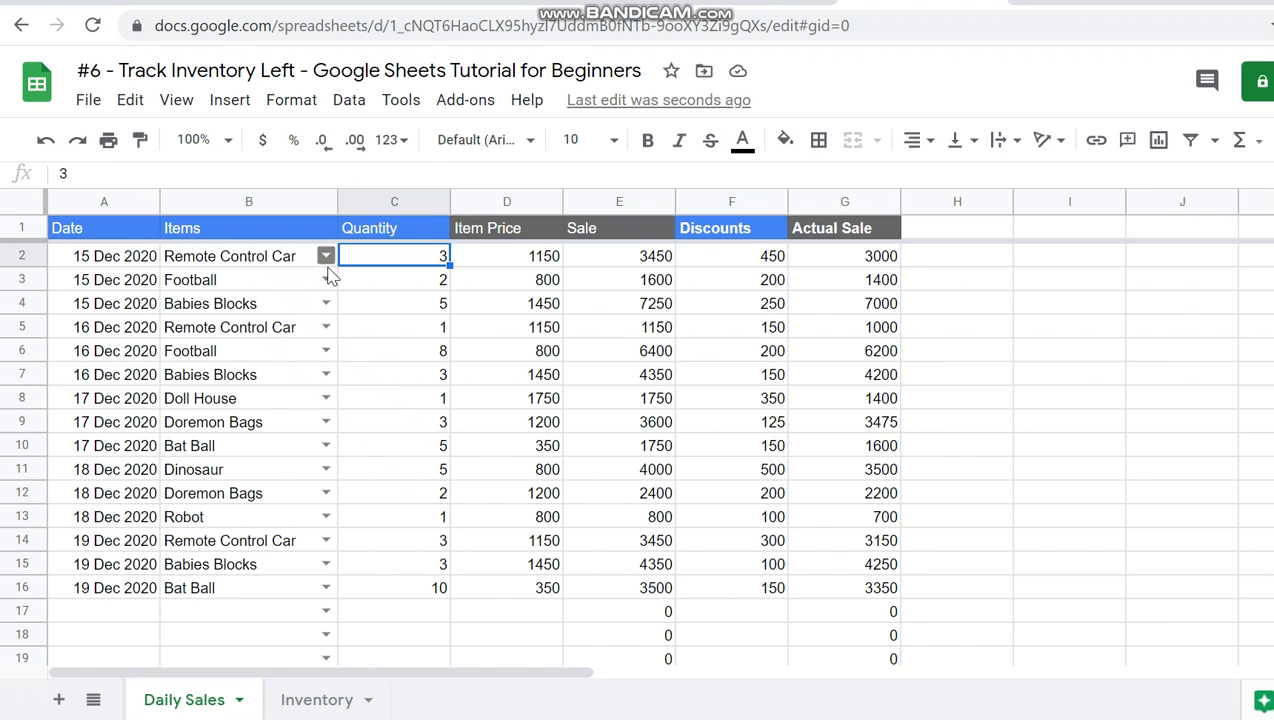
left_click(404, 330, "ctrl")
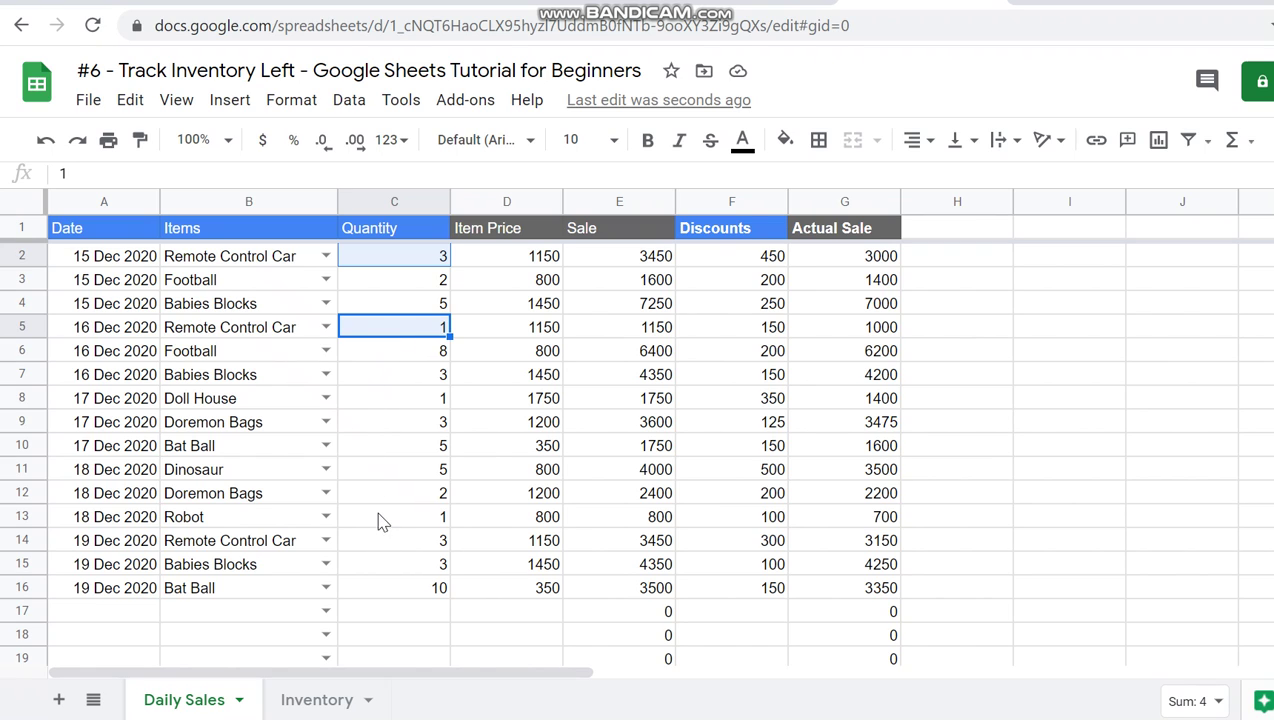
left_click(391, 549, "ctrl")
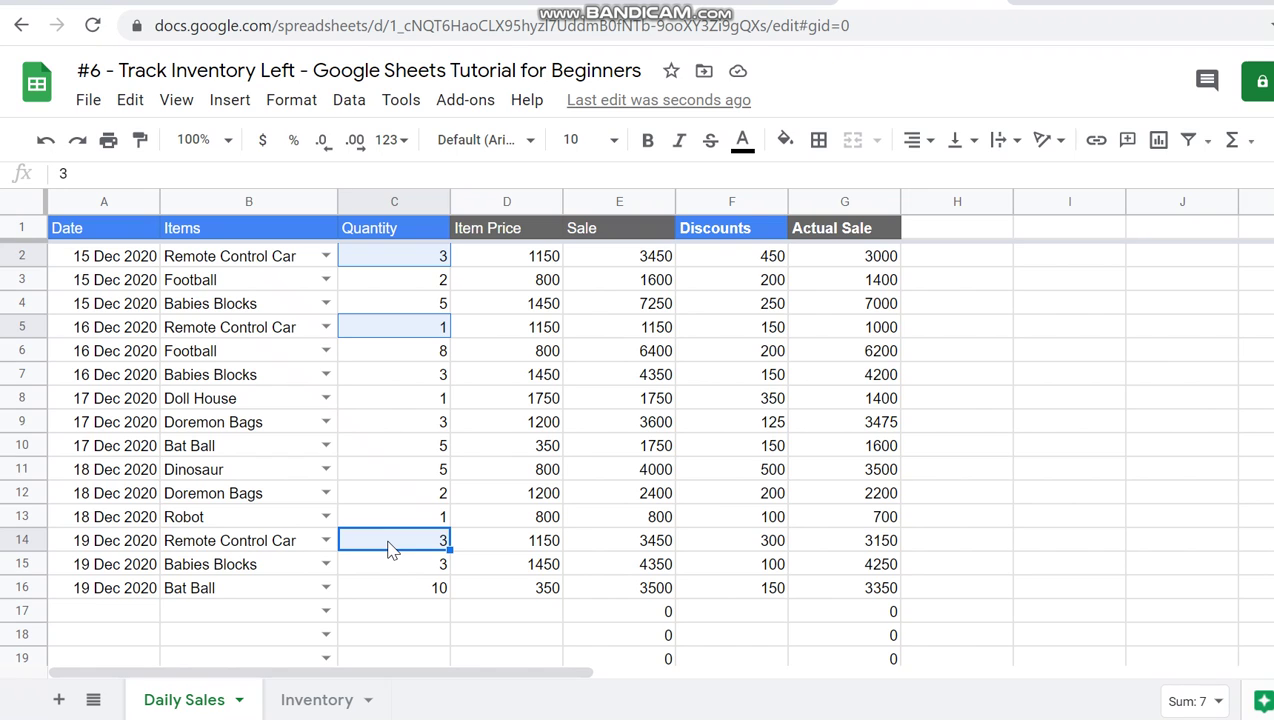
left_click(314, 700)
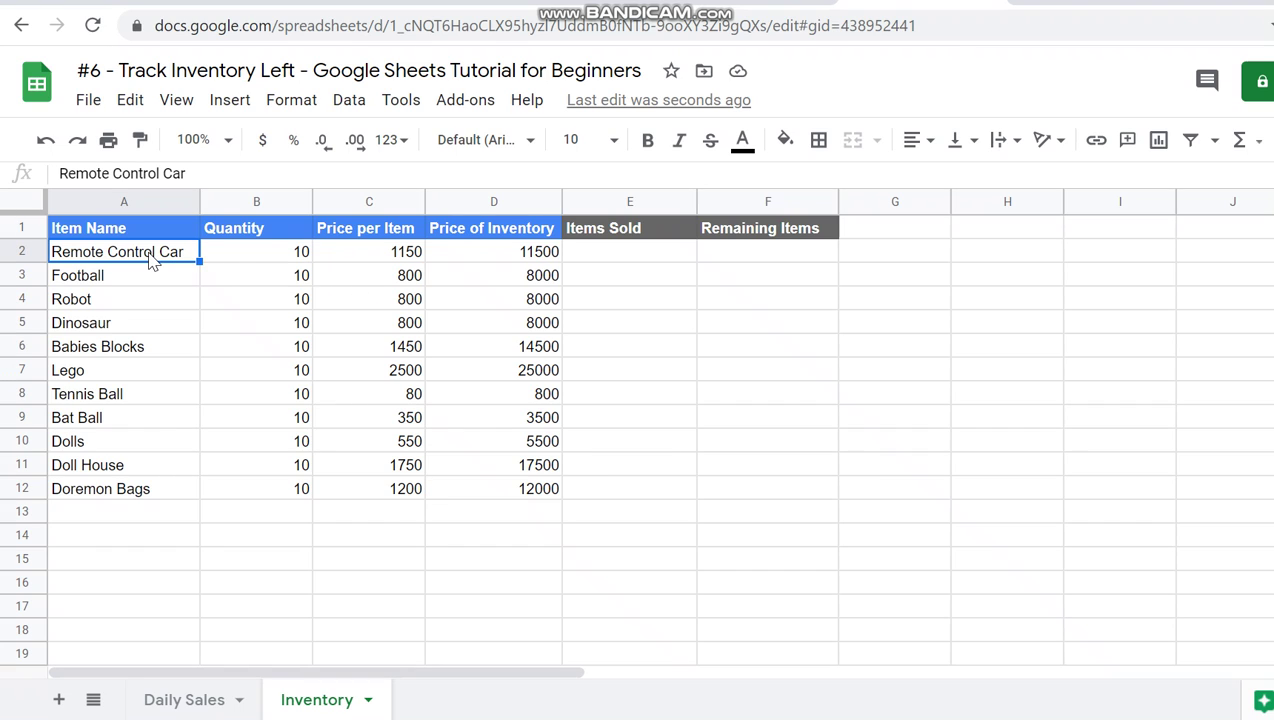
- Examine the Items and Quantity columns of the Daily Sales sheet in rows 2 to 16, then return to the Inventory sheet
left_click(188, 692)
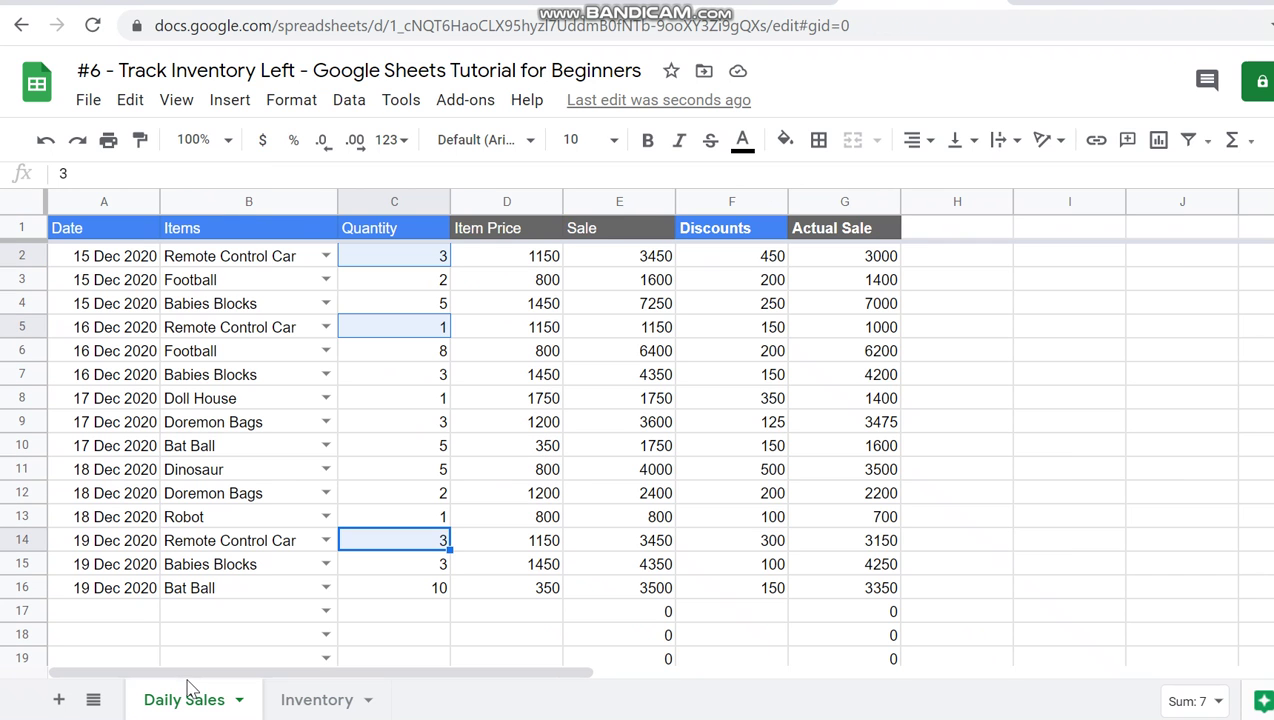
left_click(251, 256)
left_click_drag(251, 262, 279, 589)
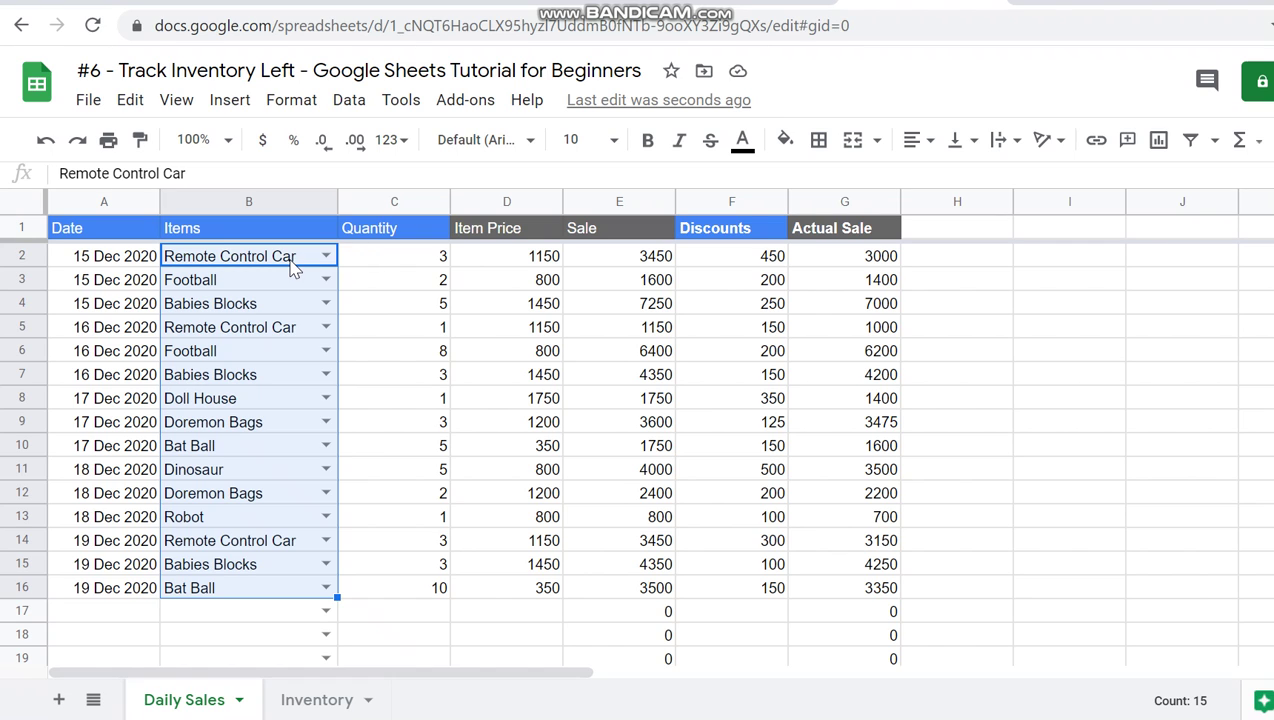
left_click_drag(293, 261, 293, 566)
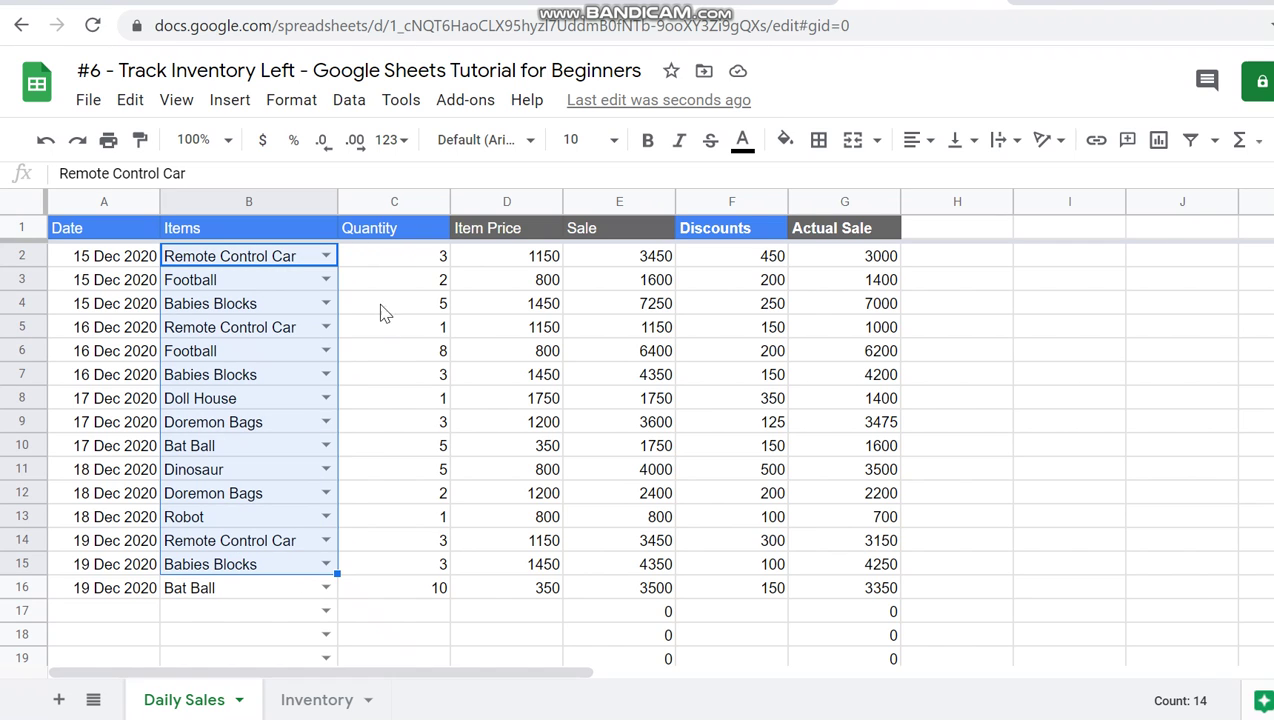
left_click_drag(392, 252, 386, 562)
left_click_drag(274, 240, 296, 592)
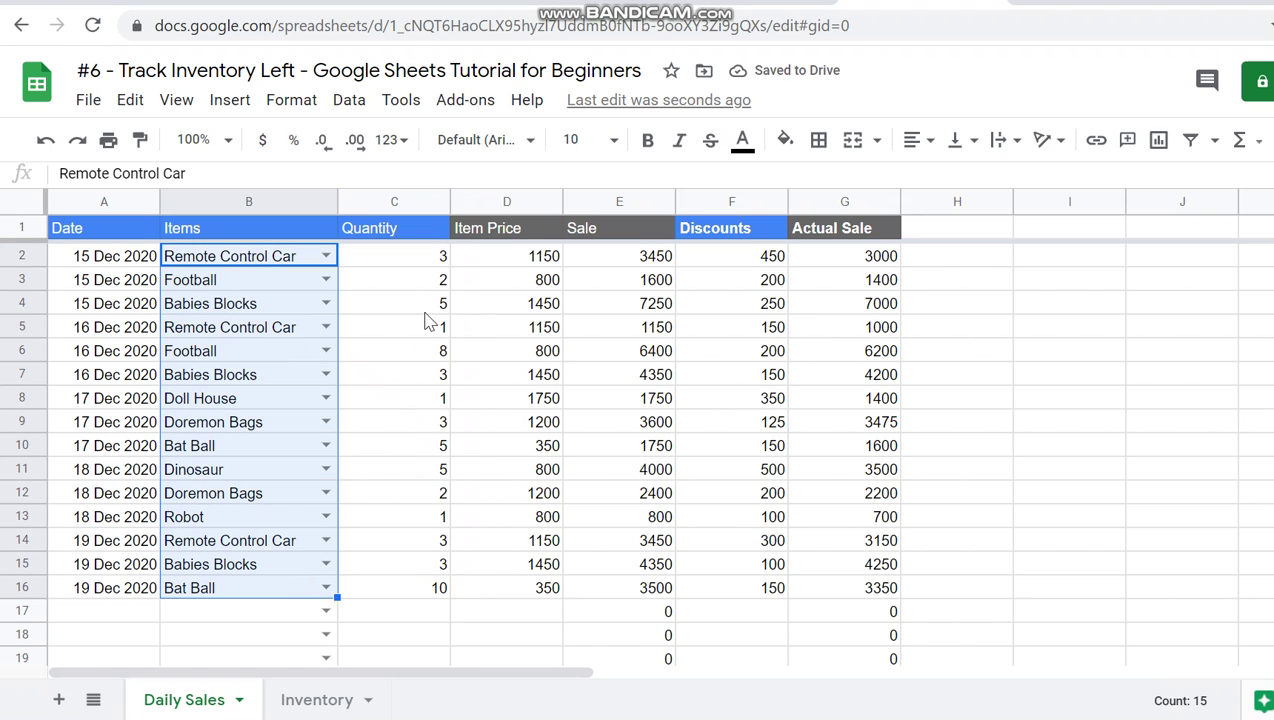
left_click_drag(427, 258, 410, 588)
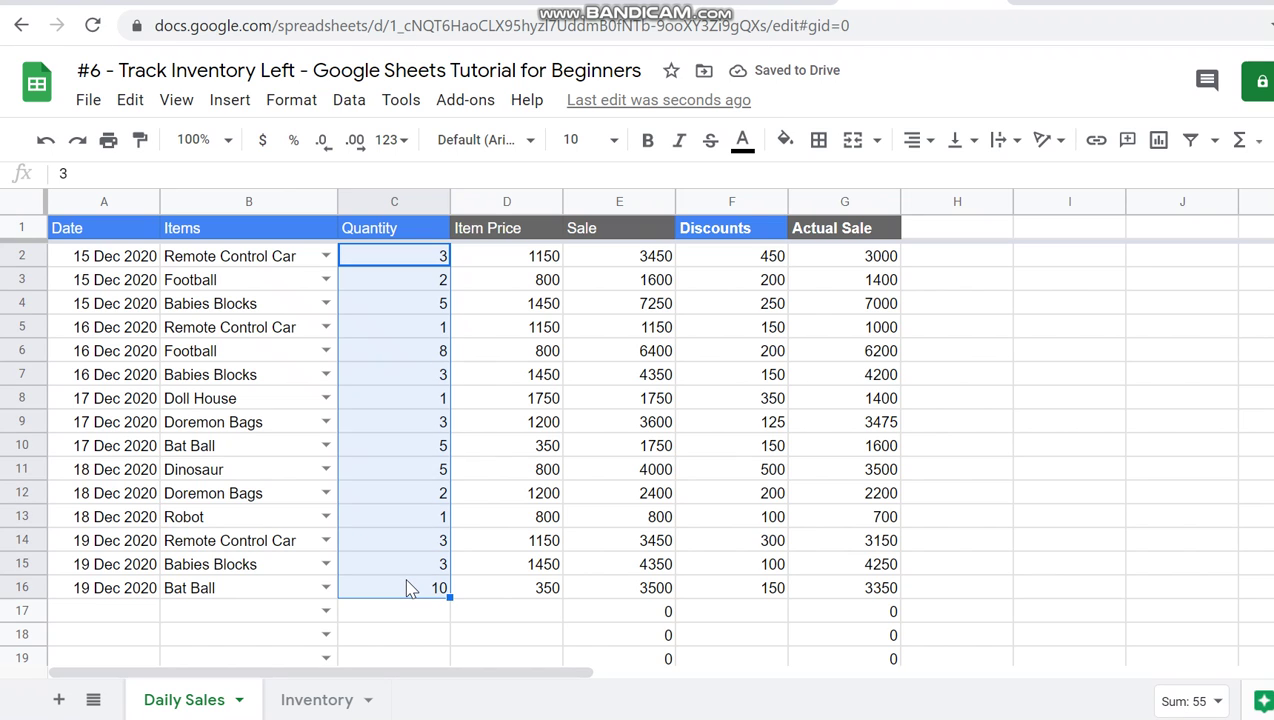
left_click(296, 712)
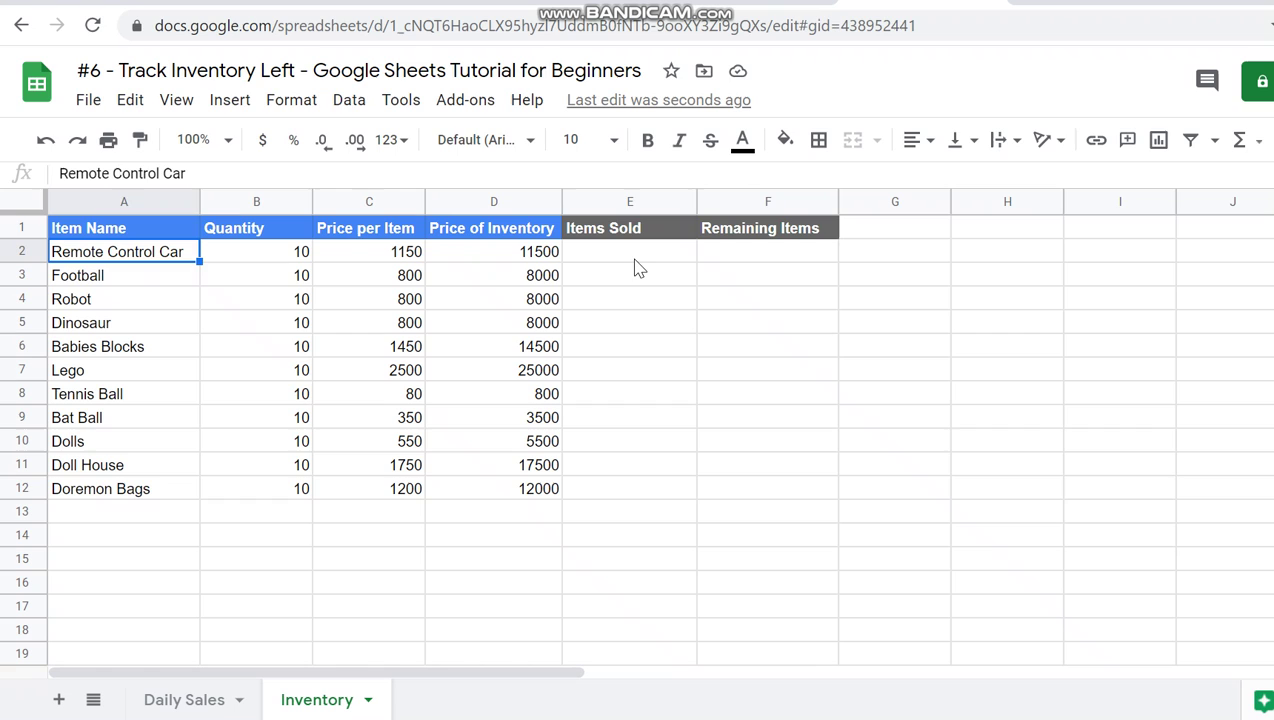
- Begin a SUMIF formula in E2 for the Remote Control Car's items sold and consult the help on its range, criterion and sum_range arguments
left_click(635, 255)
type("=")
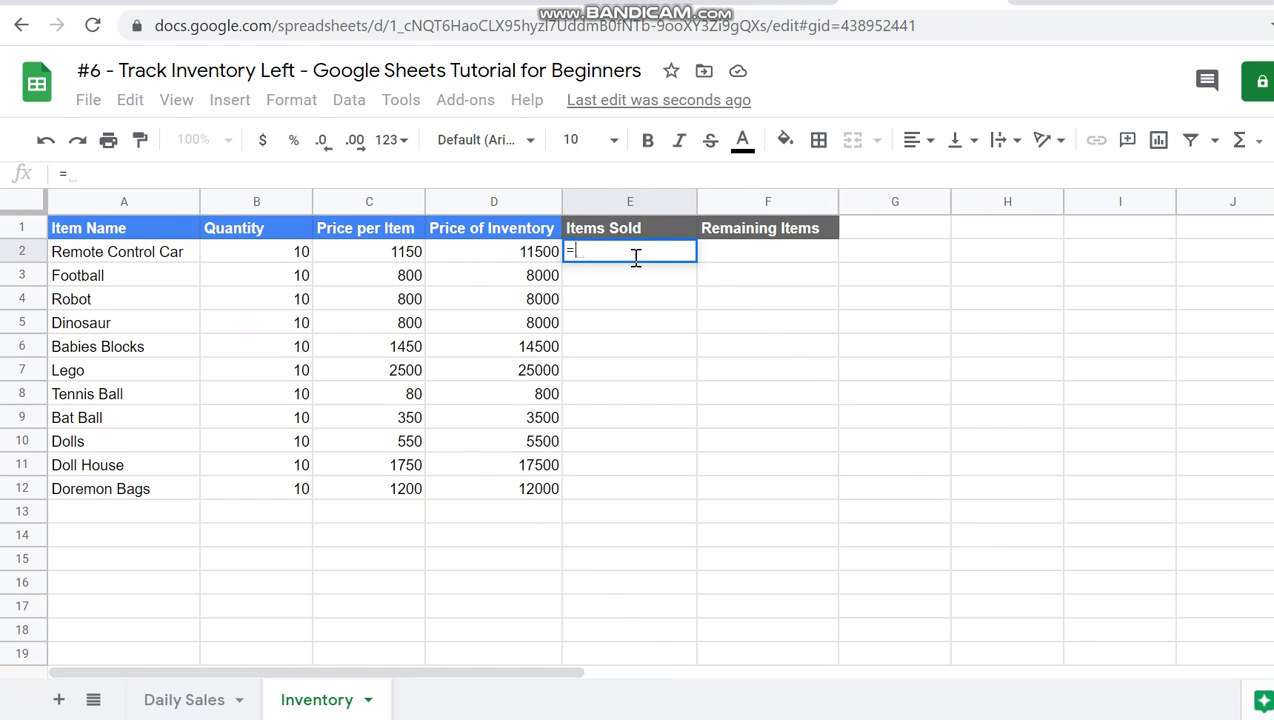
type("sumif(")
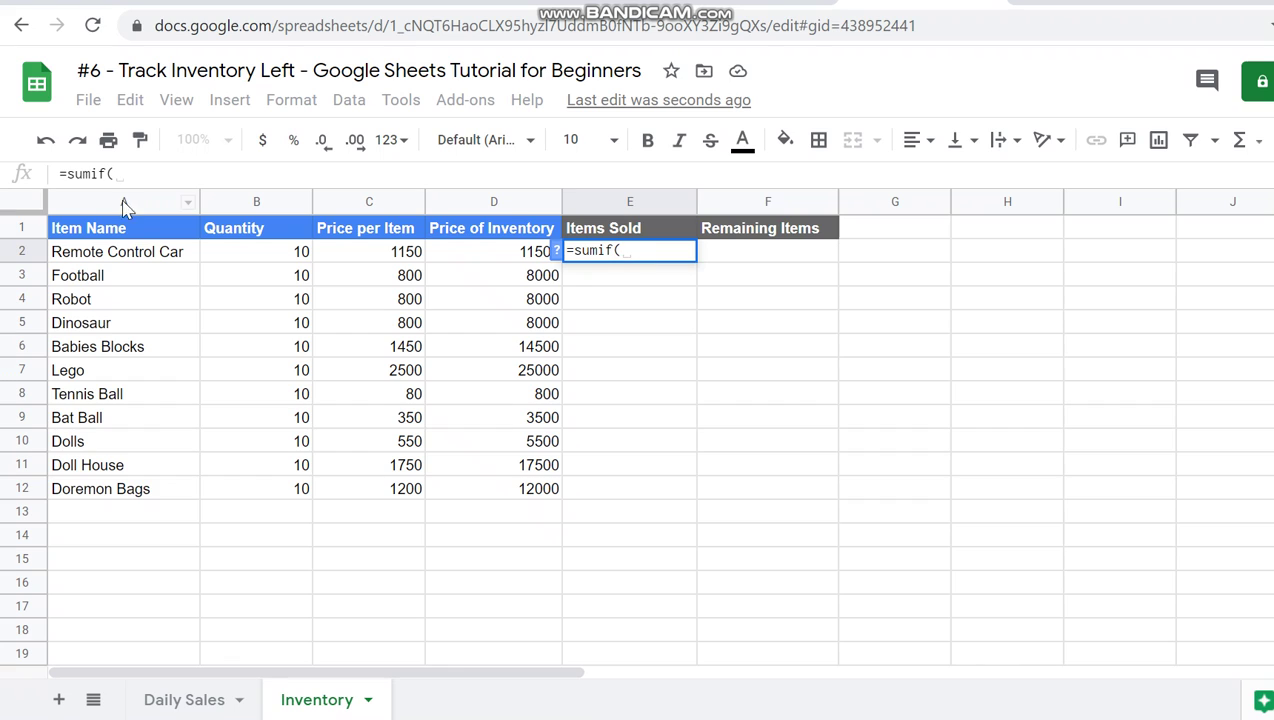
left_click(135, 255)
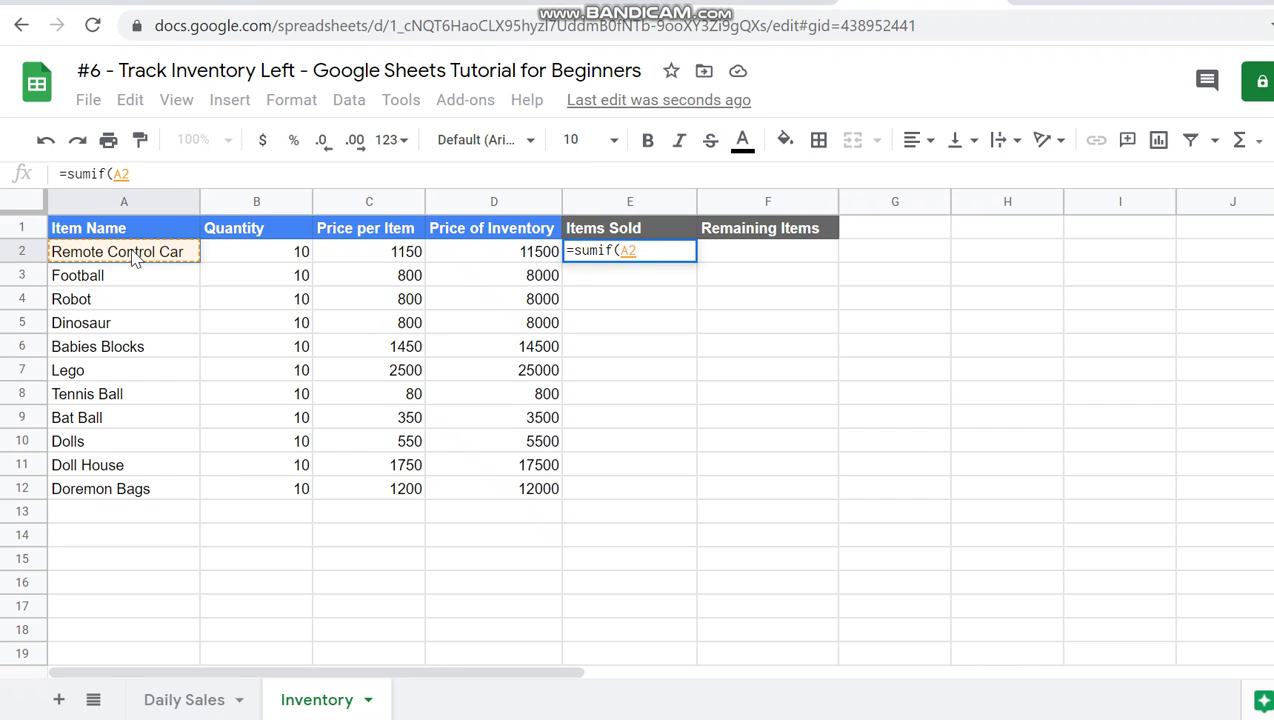
key("BackSpace")
key("BackSpace")
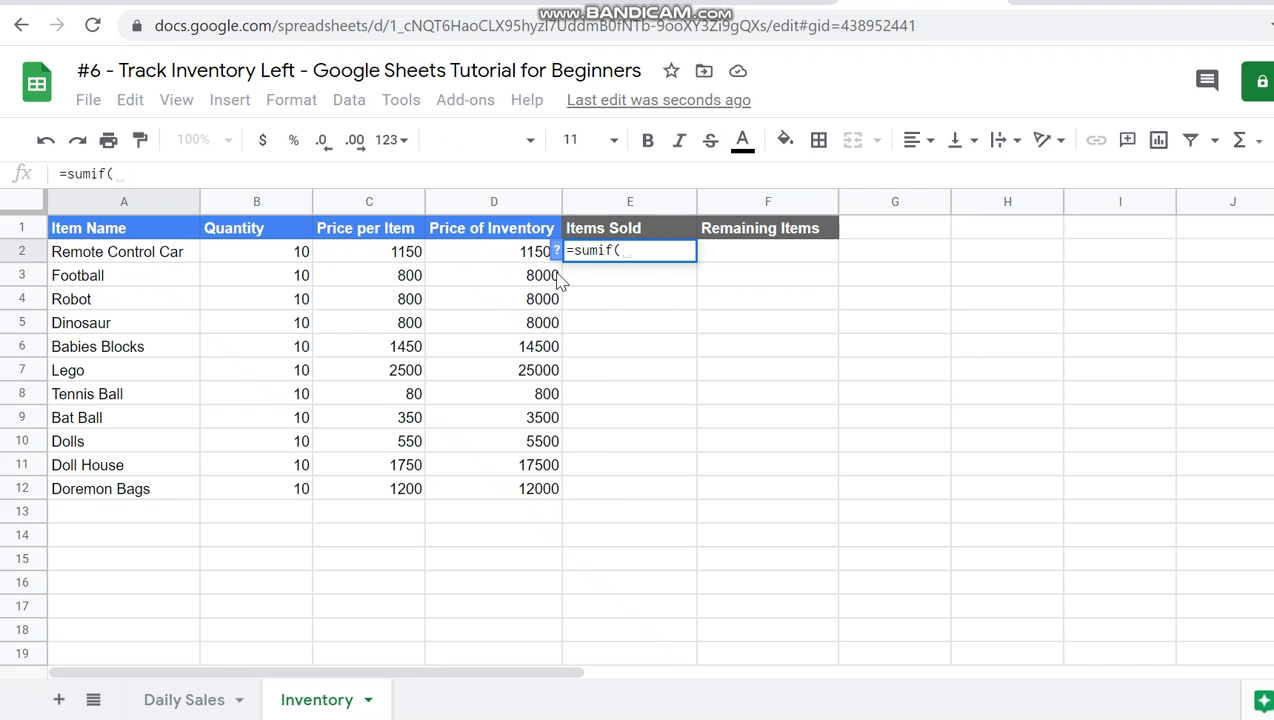
left_click(556, 251)
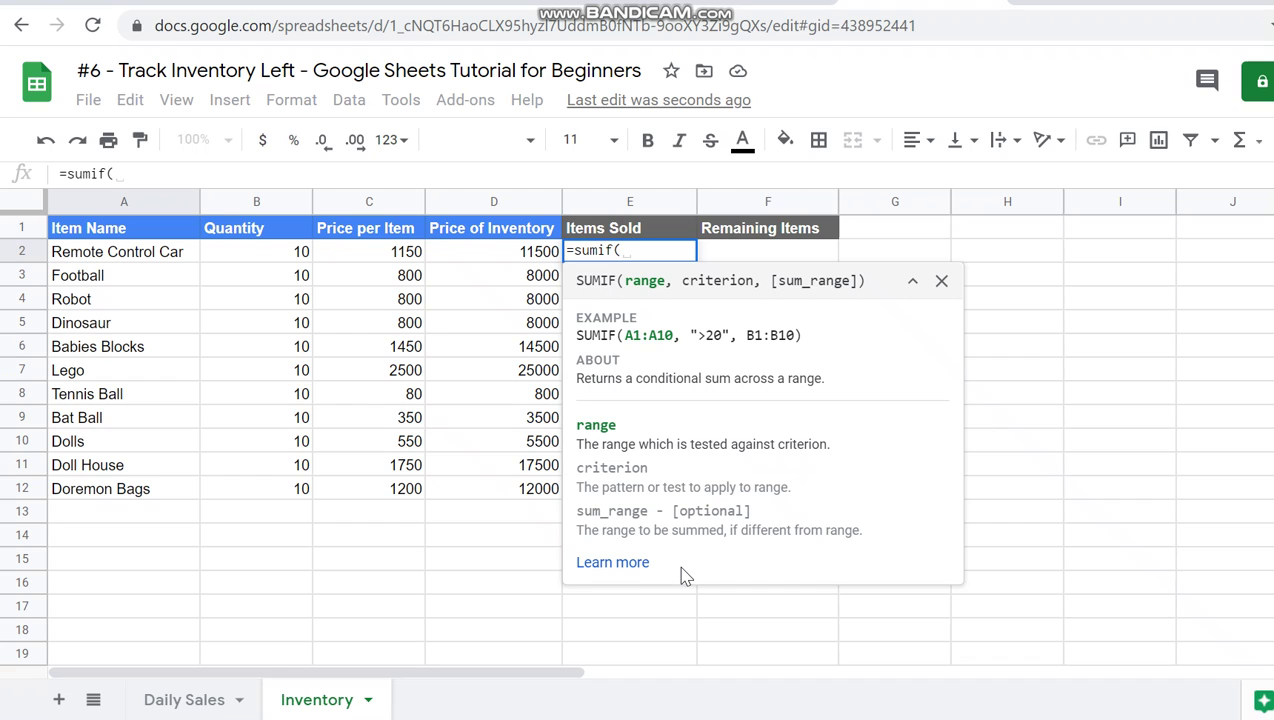
left_click(941, 281)
left_click(557, 251)
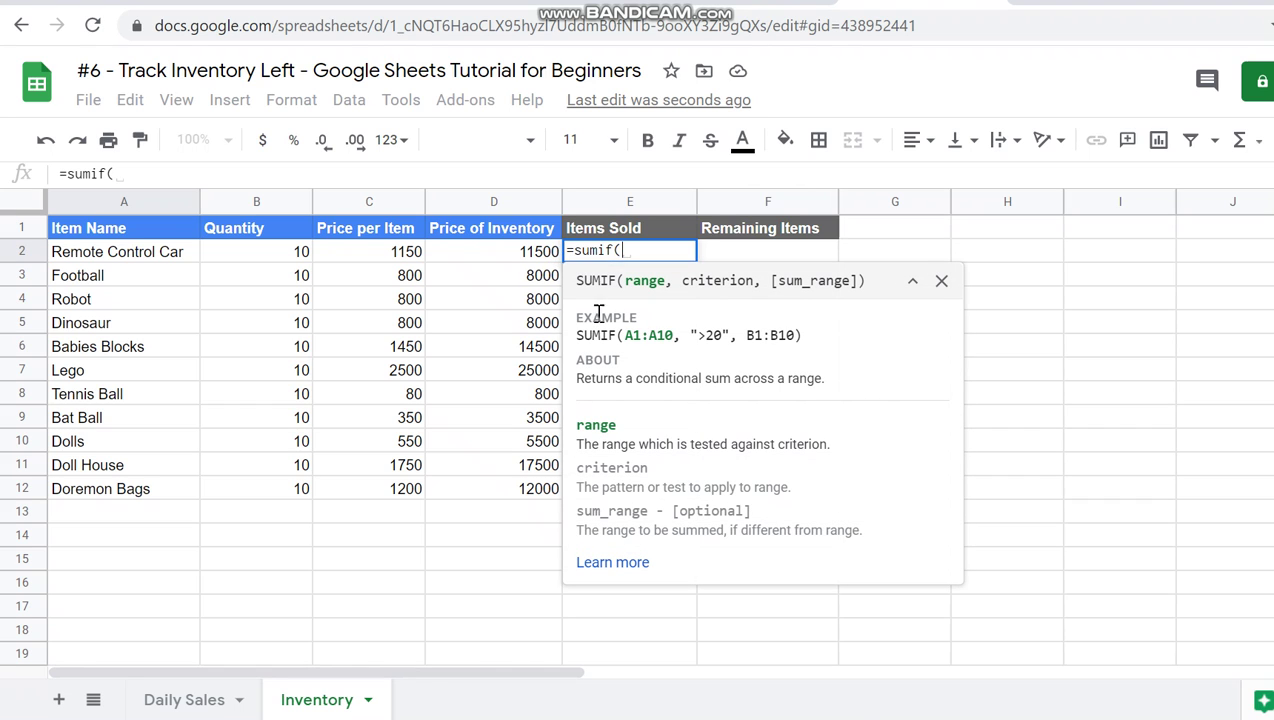
left_click(941, 281)
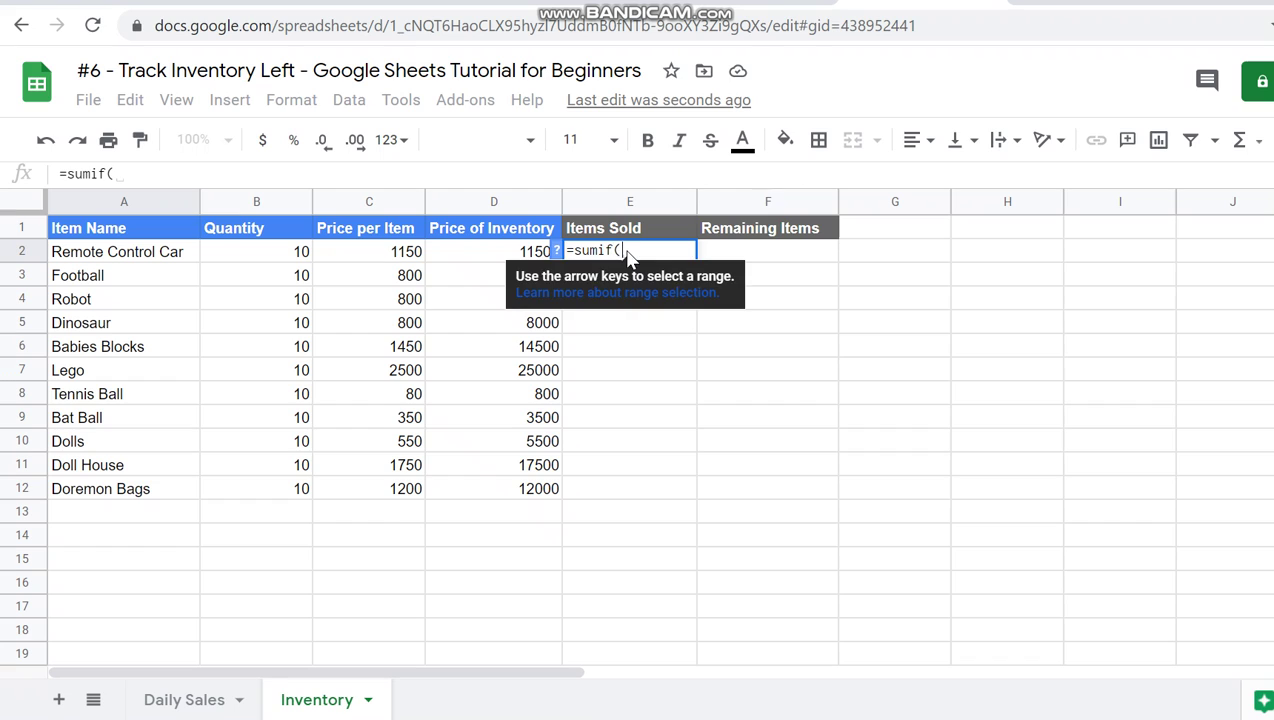
- Complete the SUMIF in E2 with range 'Daily Sales'!B:B, criterion A2 and sum range 'Daily Sales'!C:C
left_click(165, 704)
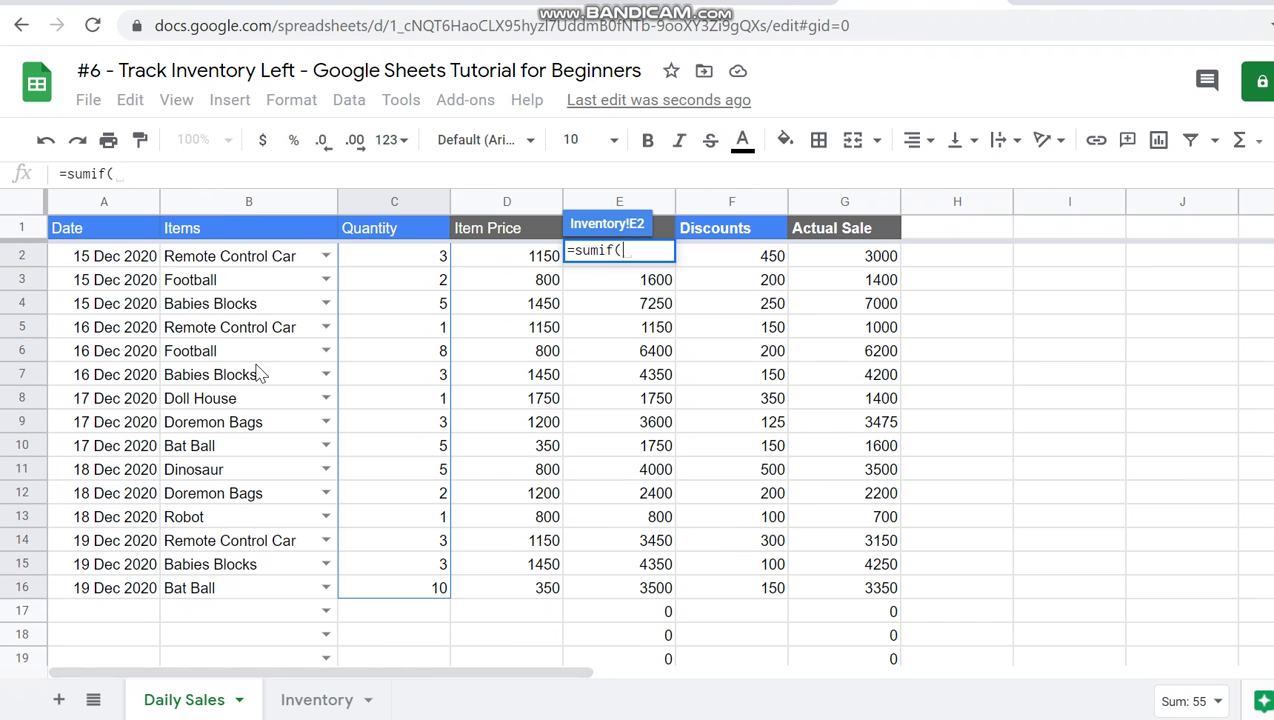
left_click(263, 202)
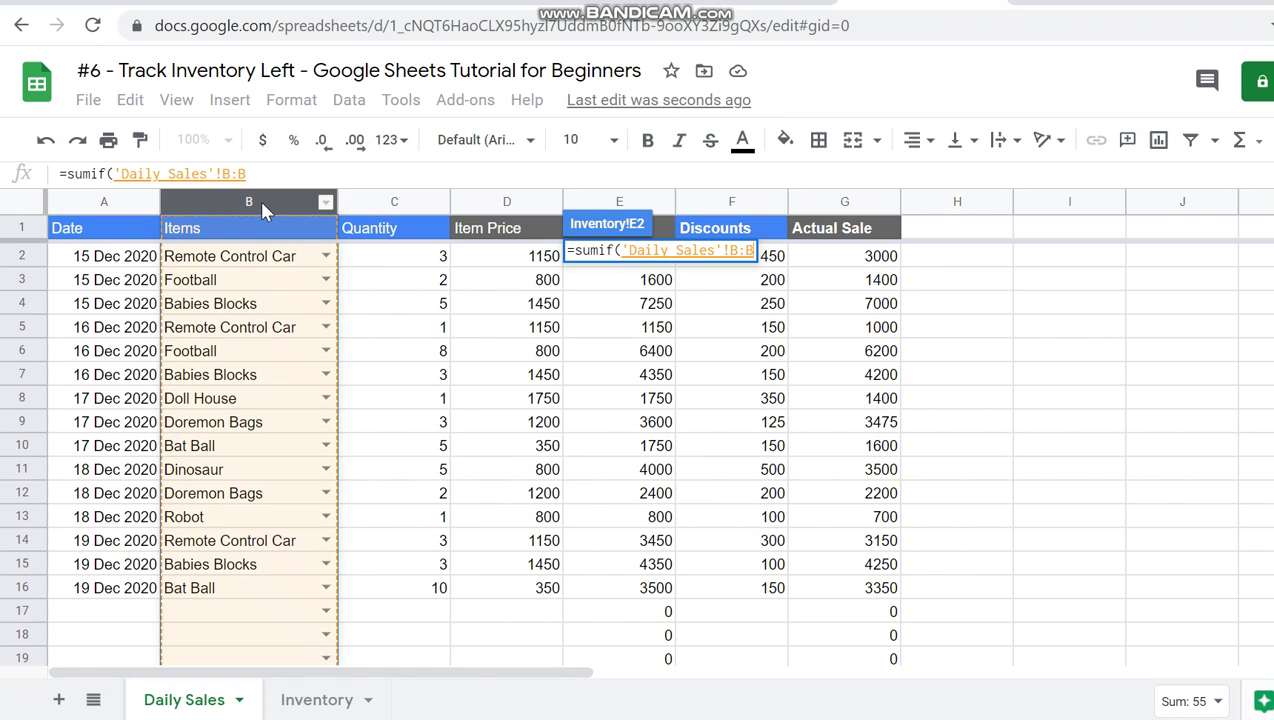
type(",")
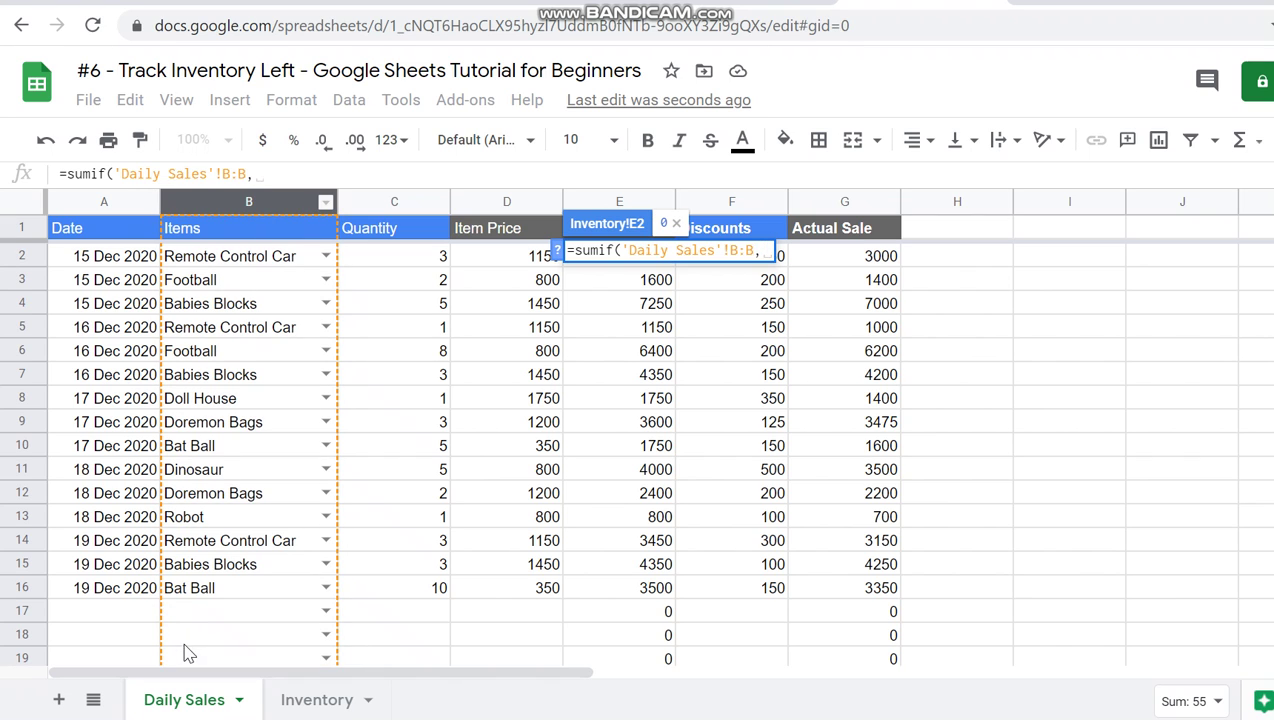
left_click(302, 696)
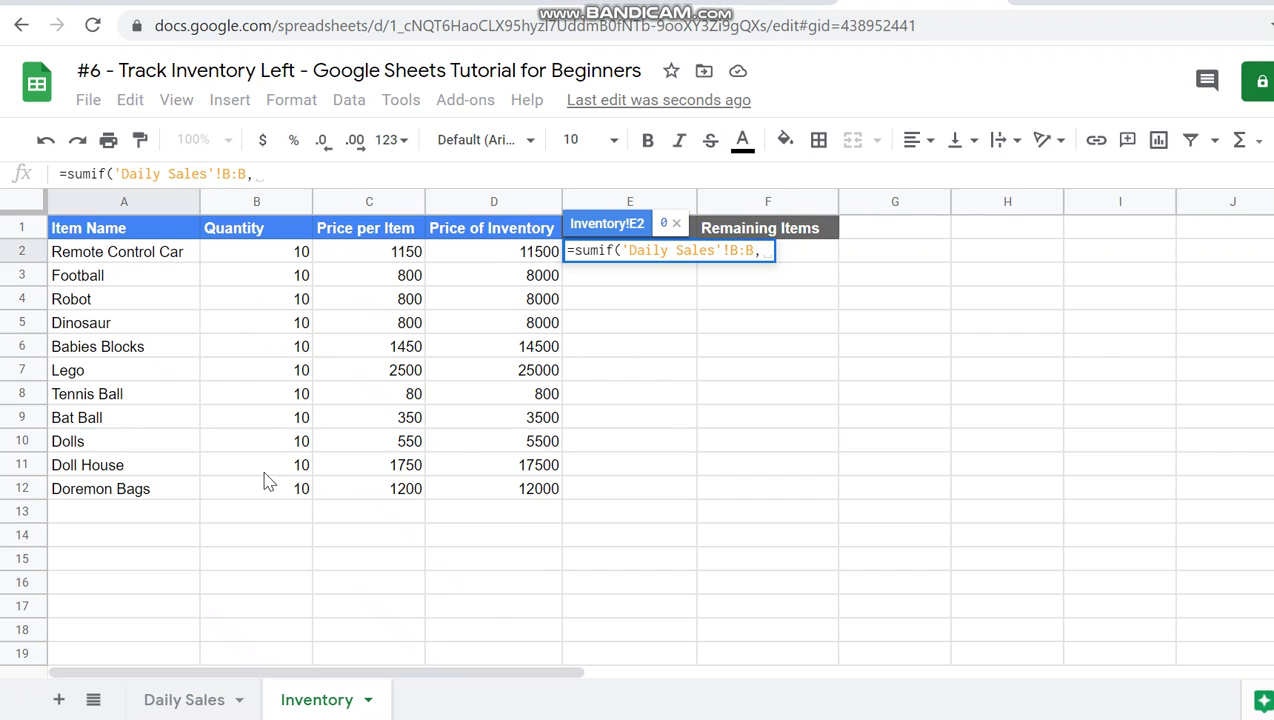
left_click(182, 264)
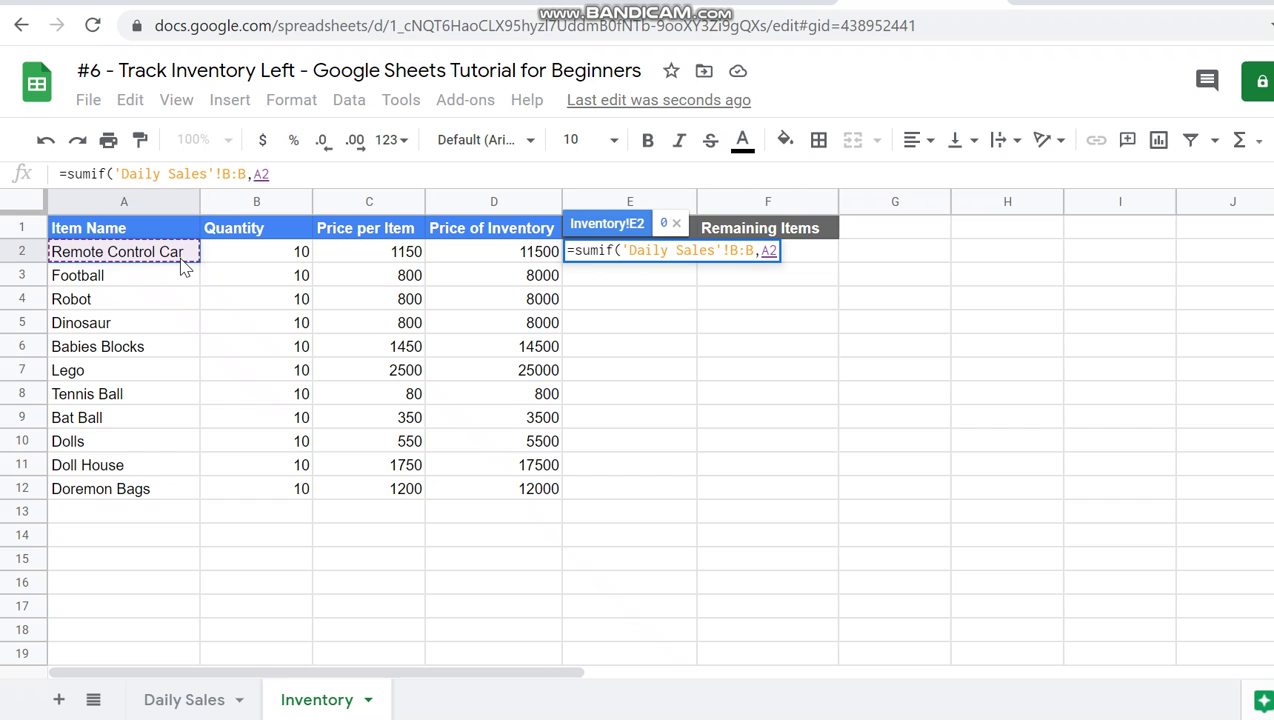
type(",")
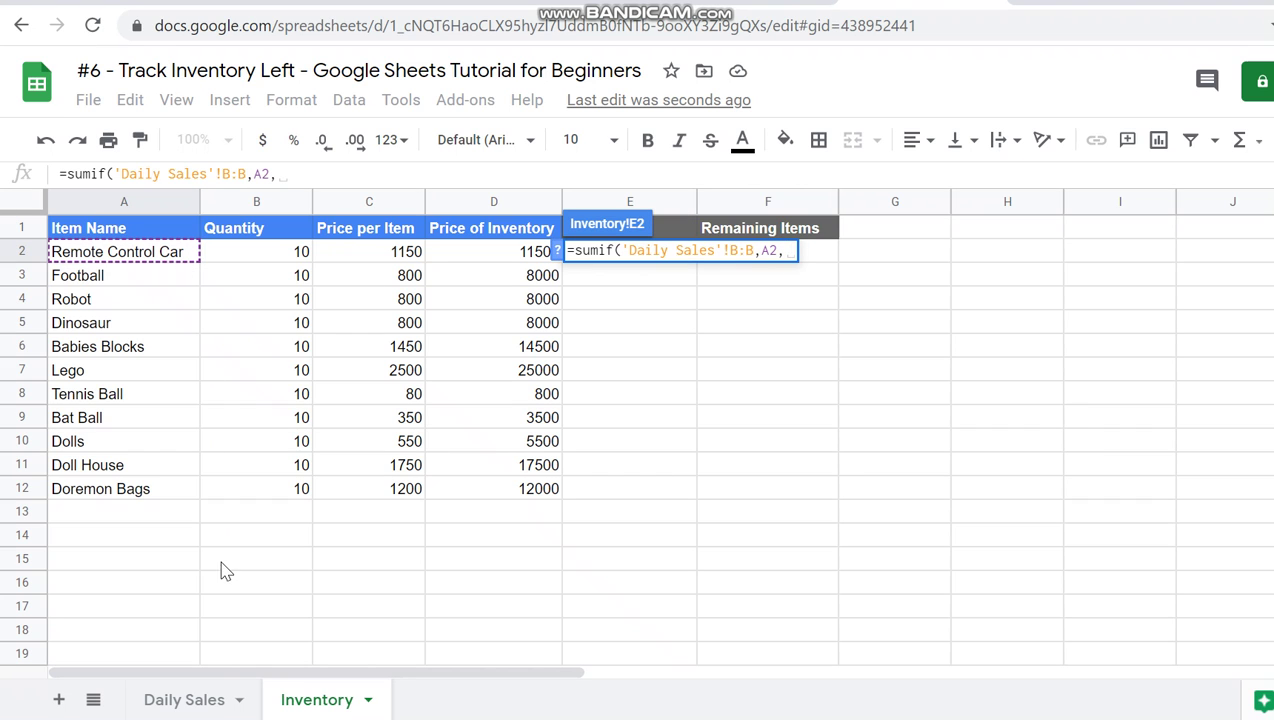
left_click(205, 700)
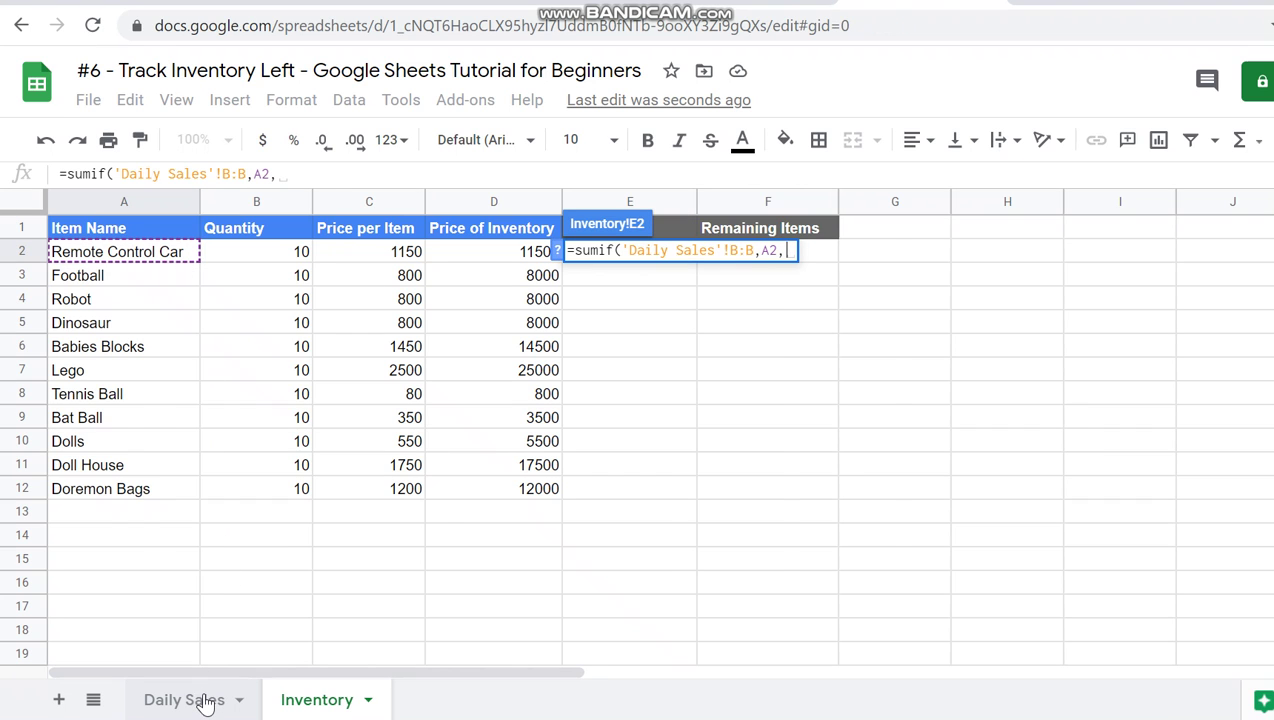
left_click(394, 206)
type(")")
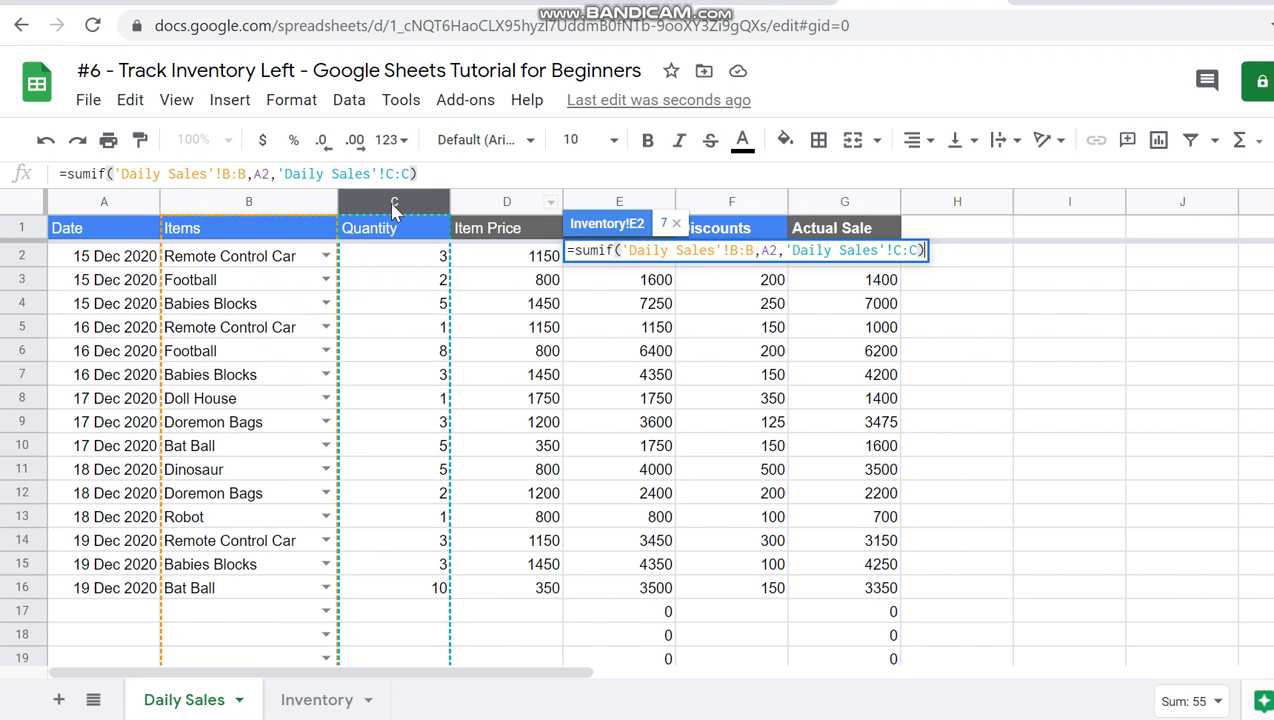
key("Return")
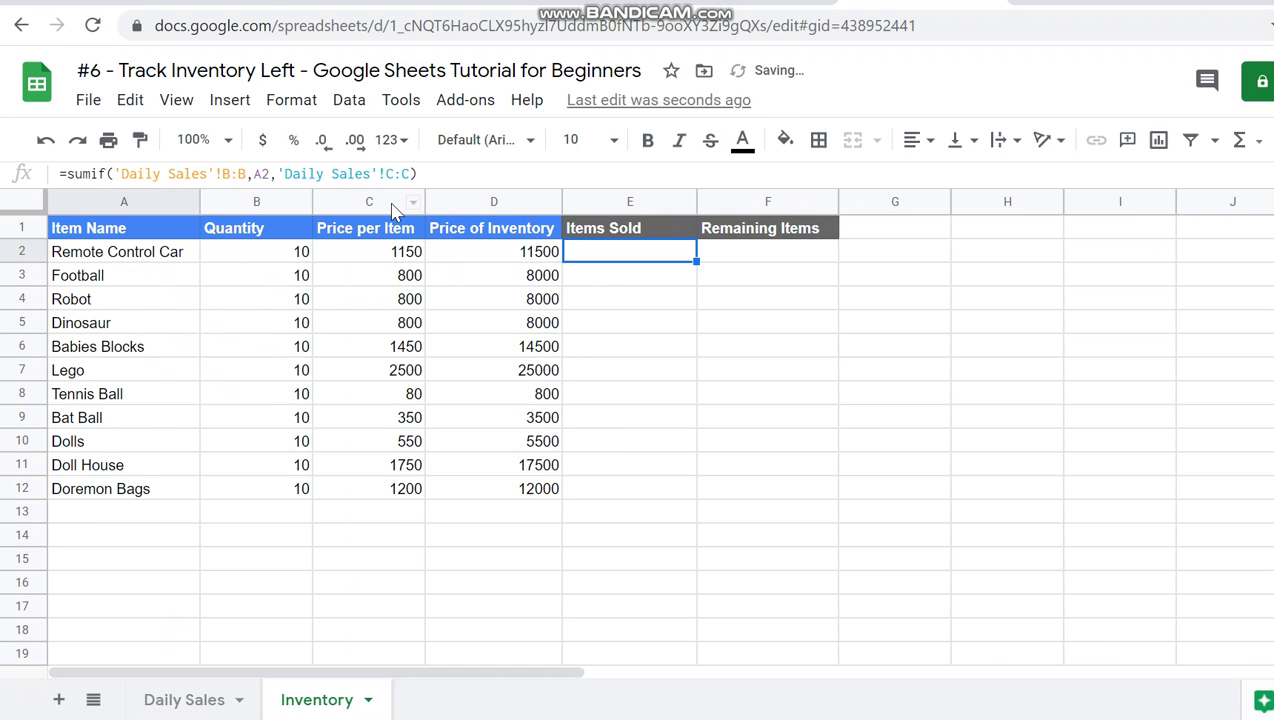
- Fill the SUMIF formula down the Items Sold column through row 12 by accepting the suggested autofill
left_click(662, 284)
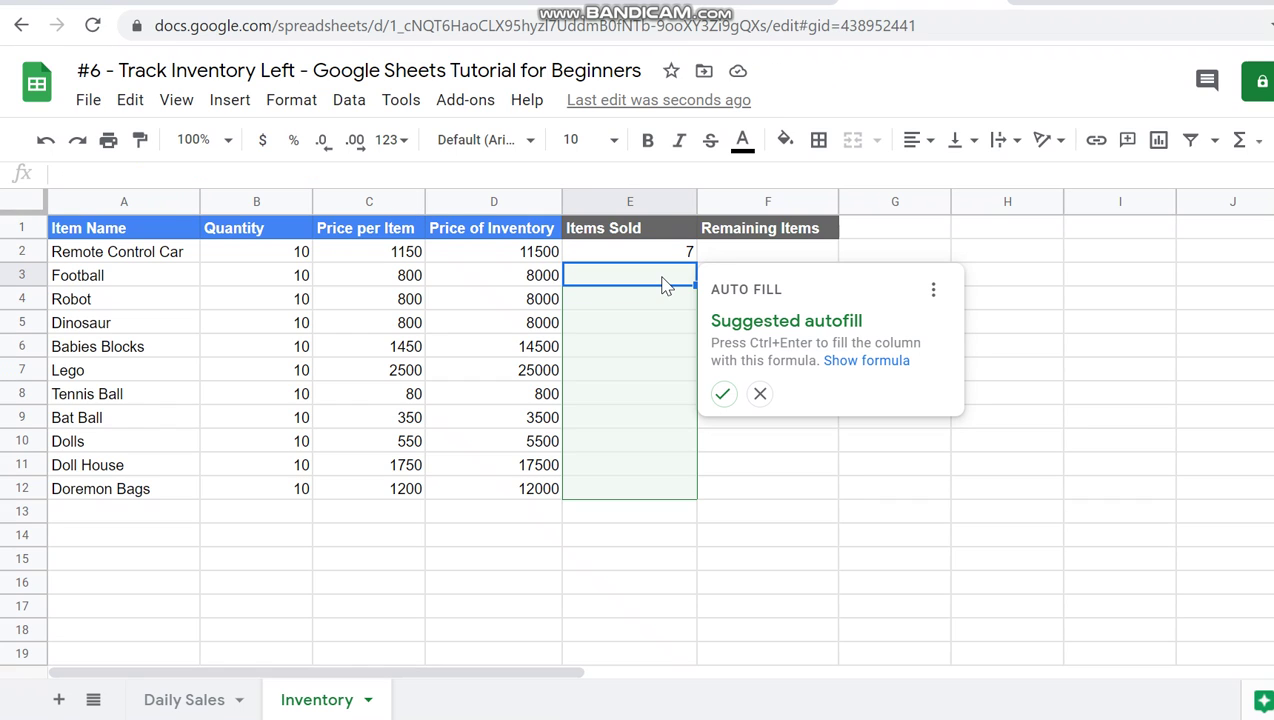
left_click(723, 394)
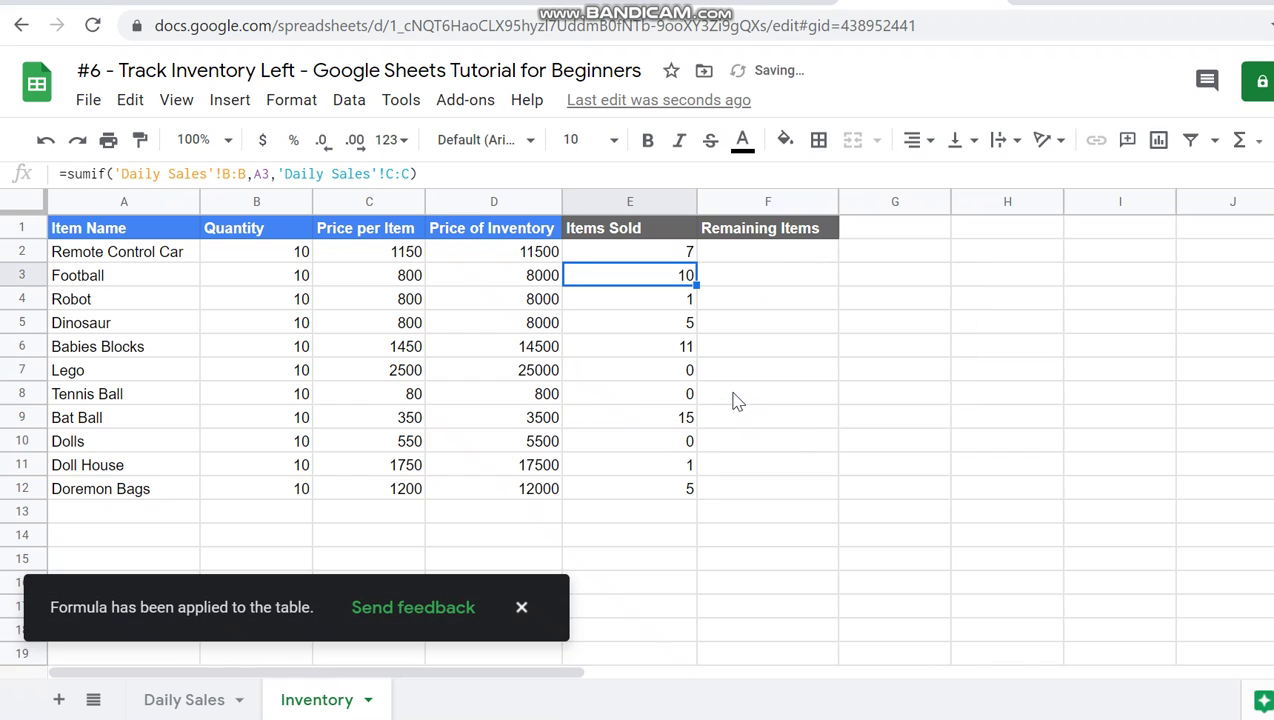
left_click(729, 350)
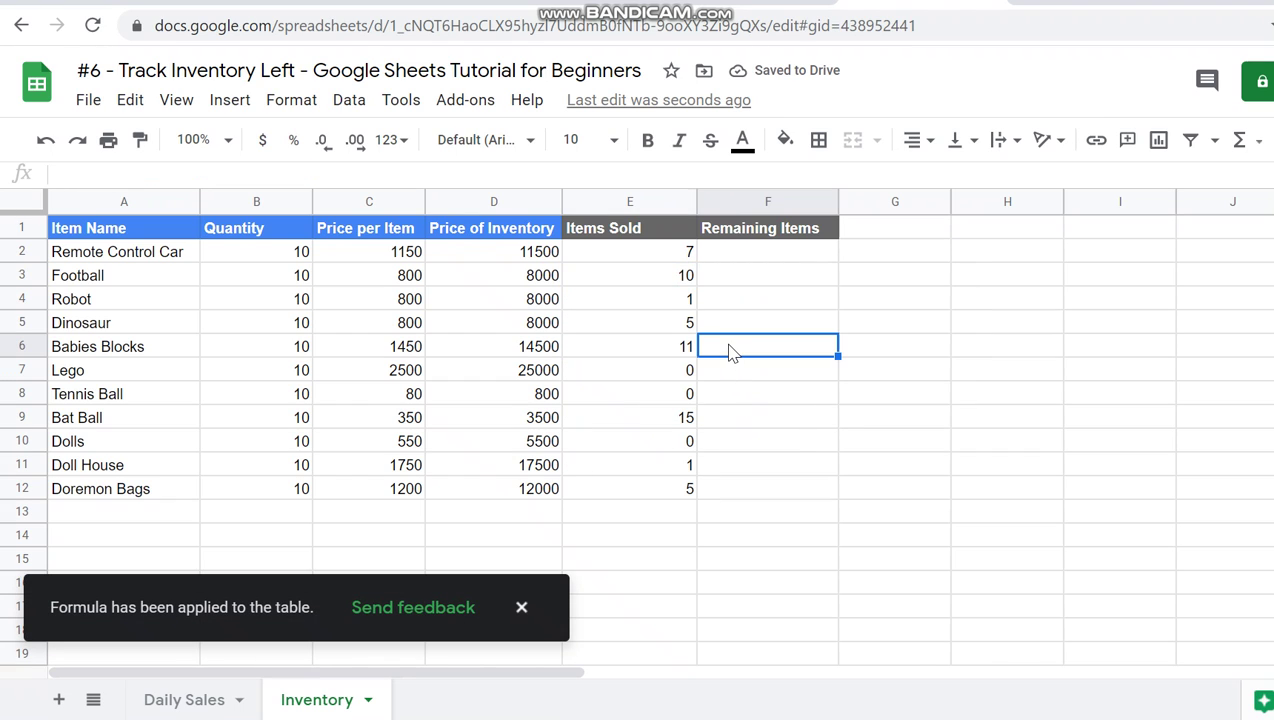
- Review the function name, range, criterion and sum range of the SUMIF formula in E2, leaving the formula as it is
left_click(681, 258)
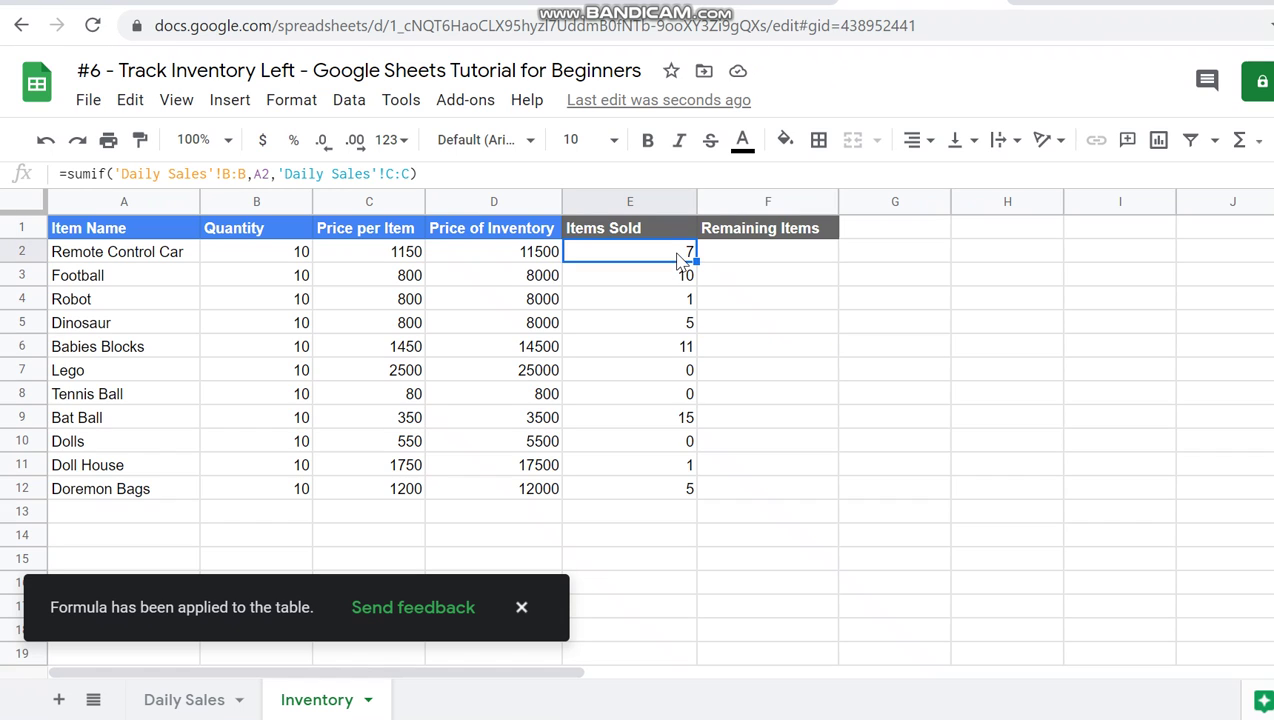
double_click(677, 258)
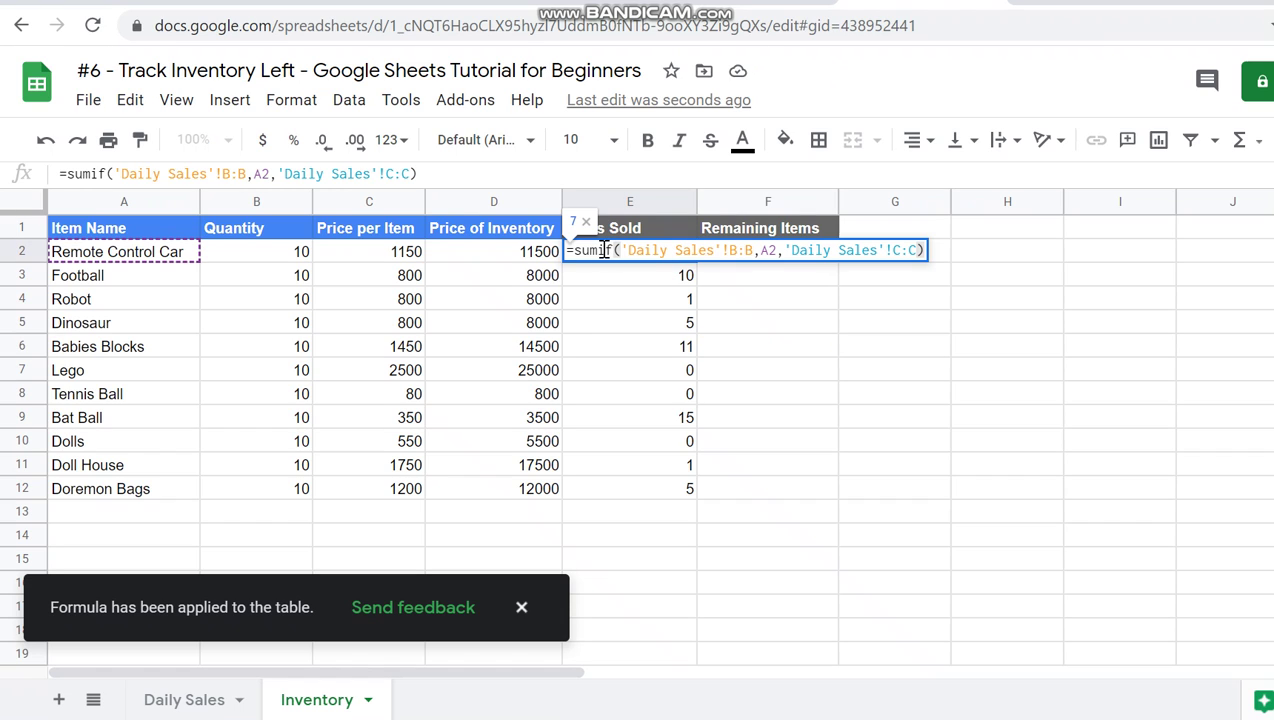
double_click(608, 251)
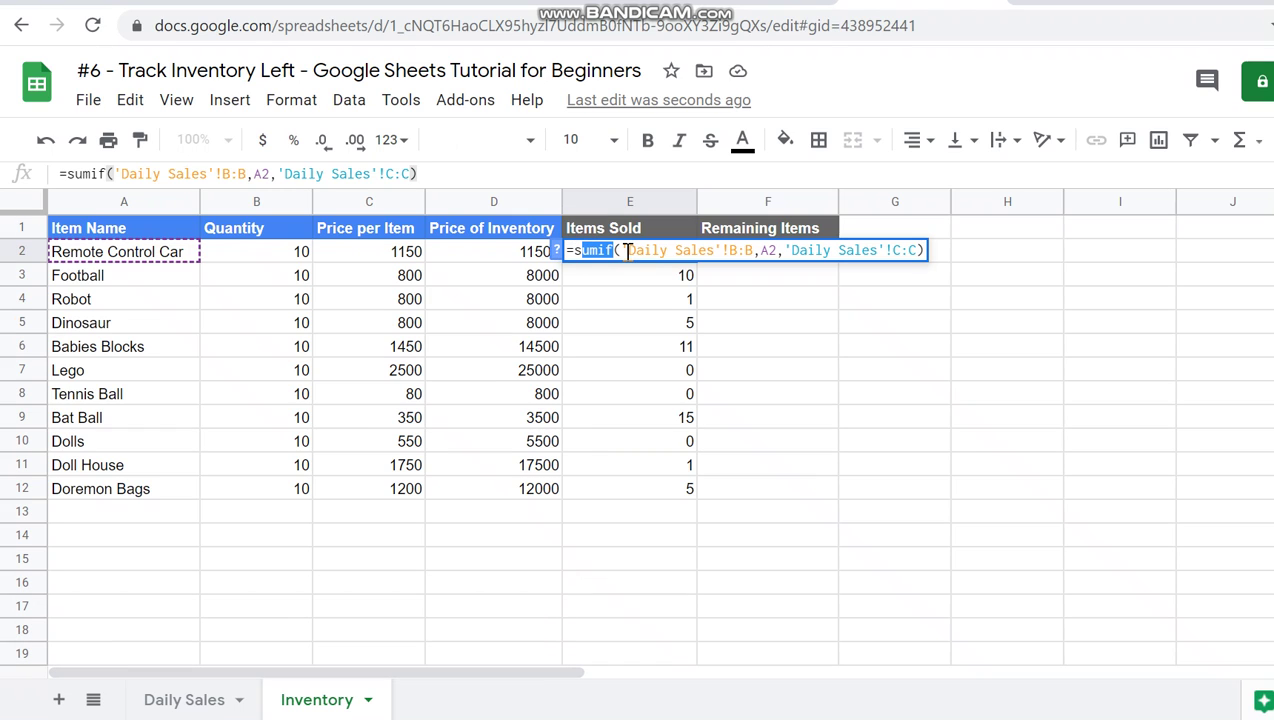
left_click_drag(627, 252, 760, 253)
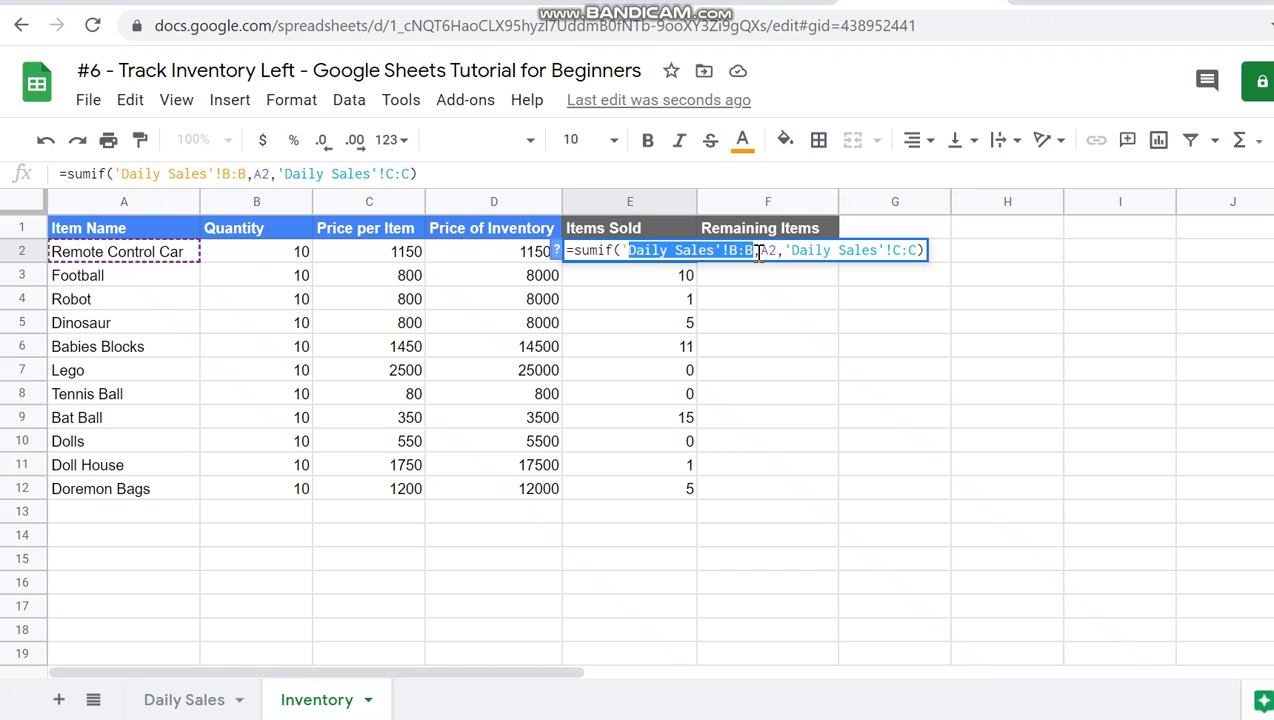
double_click(766, 251)
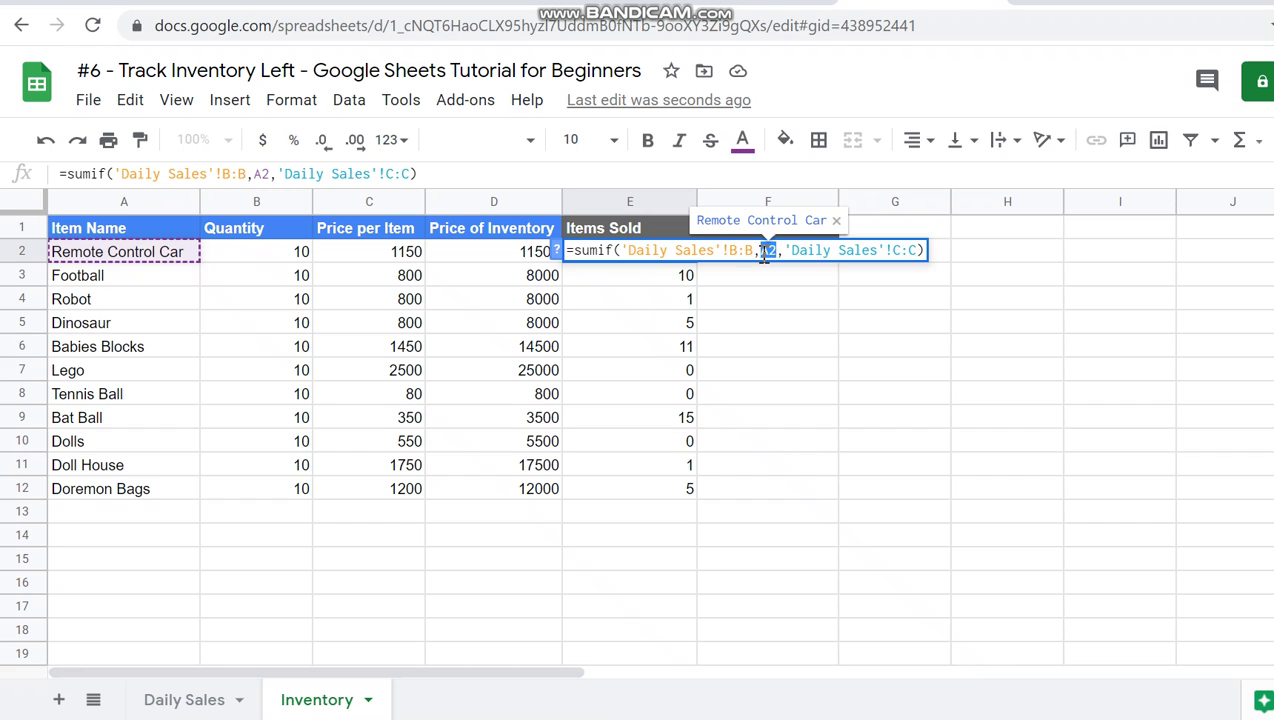
left_click_drag(790, 252, 921, 251)
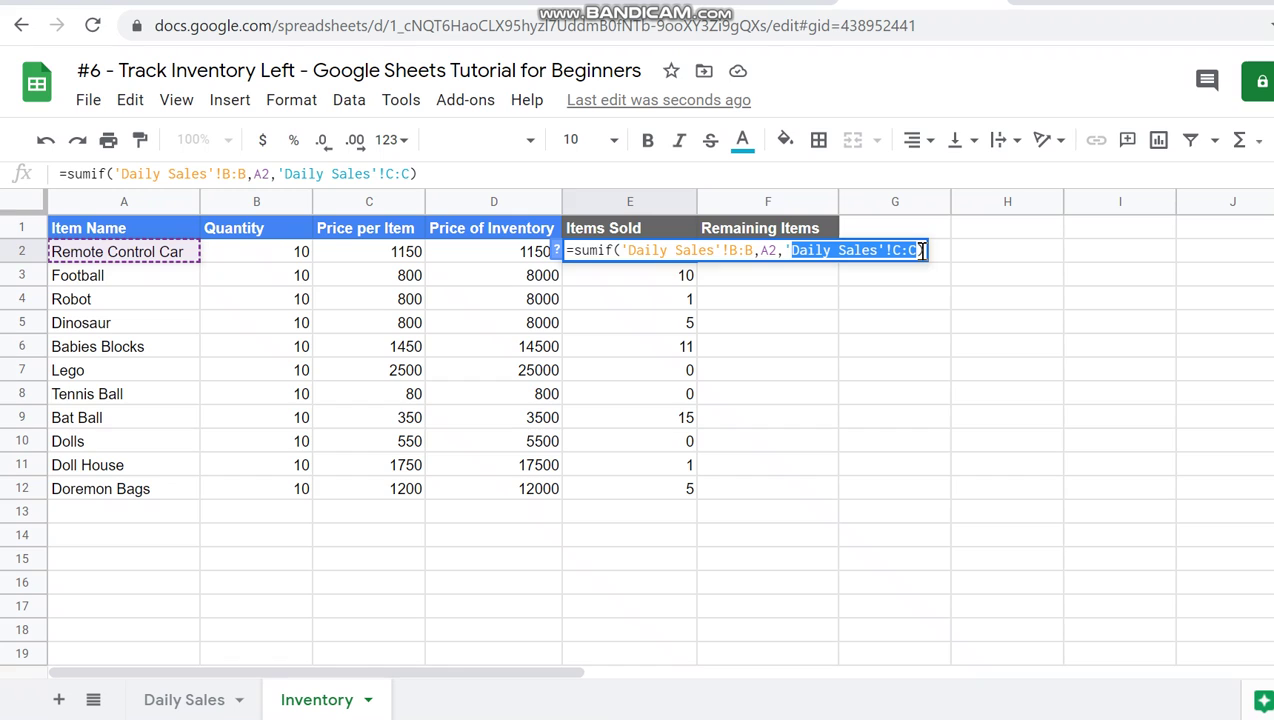
key("Return")
key("Up")
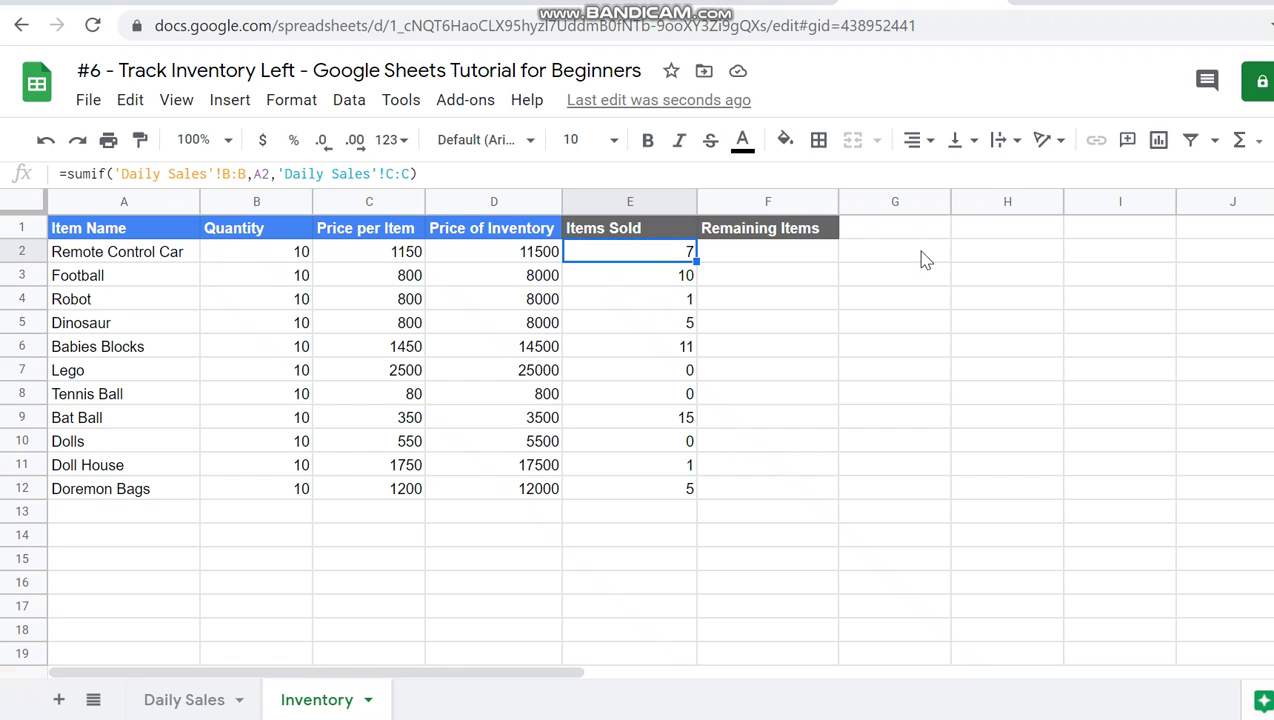
- Calculate the Remaining Items in F2 with =B2-E2 and fill the formula down through row 12 with the suggested autofill
left_click(721, 260)
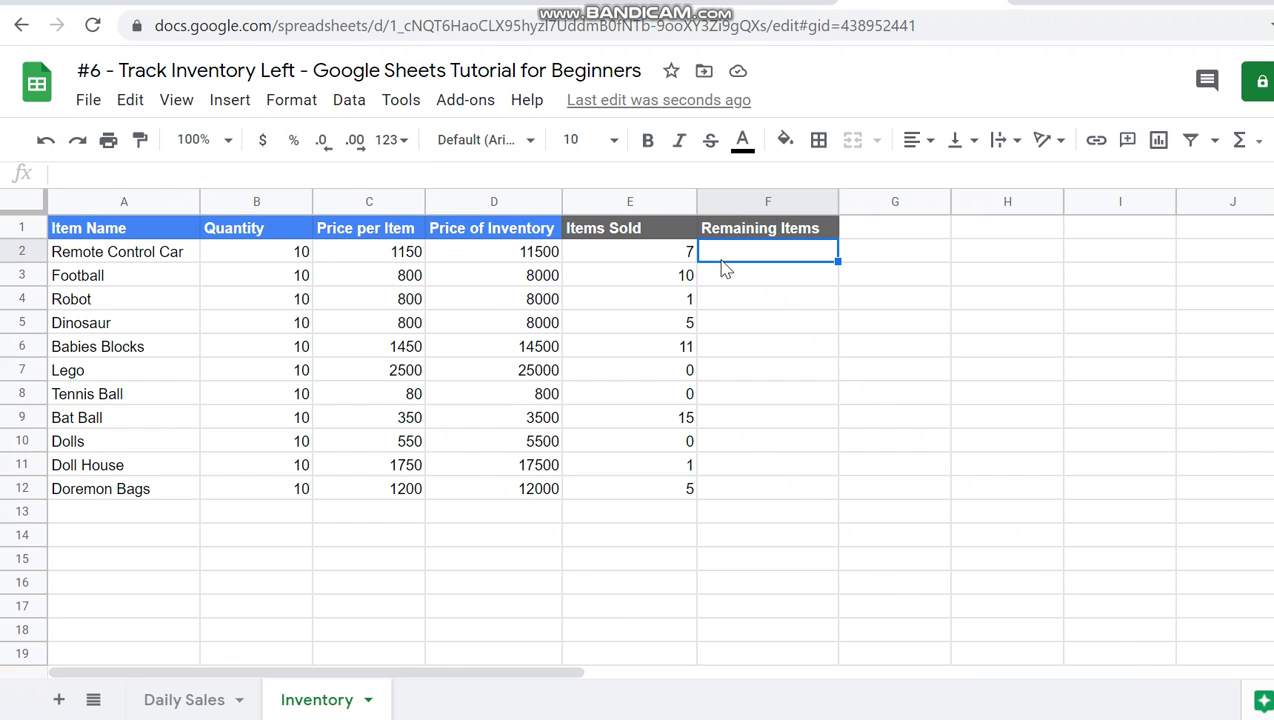
type("=")
key("Left")
key("Left")
key("Left")
key("Left")
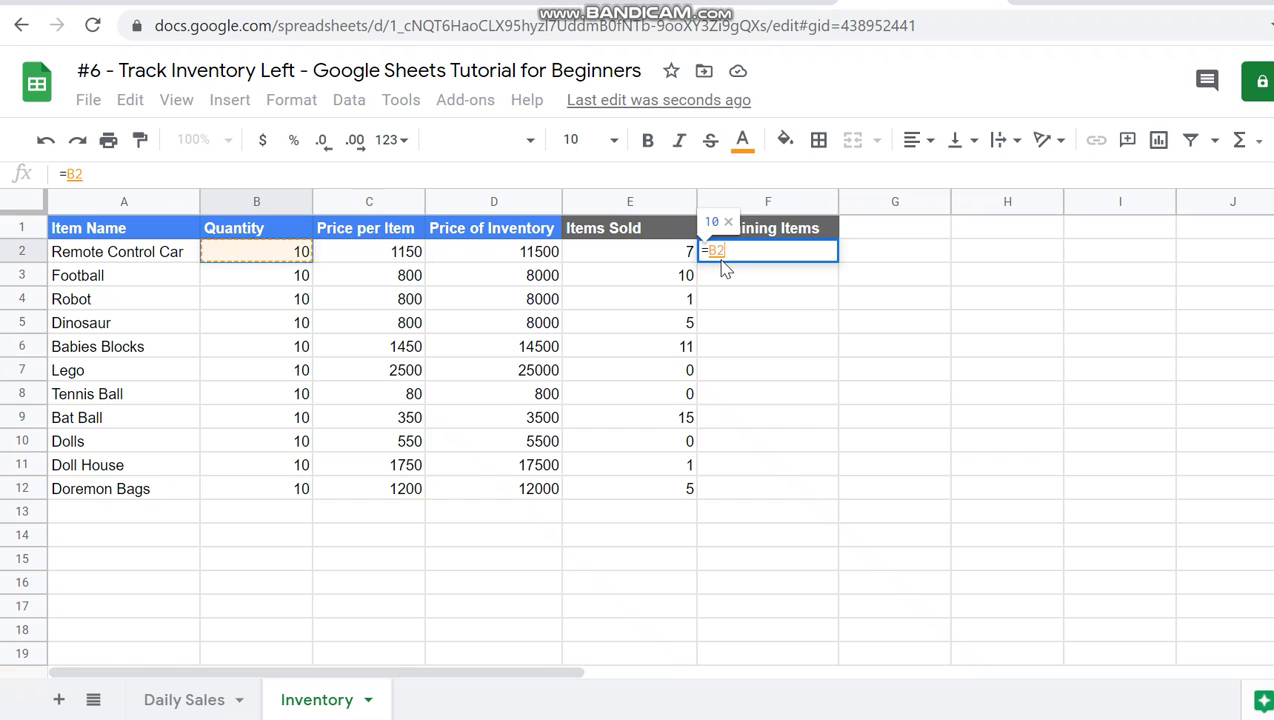
type("-")
key("Left")
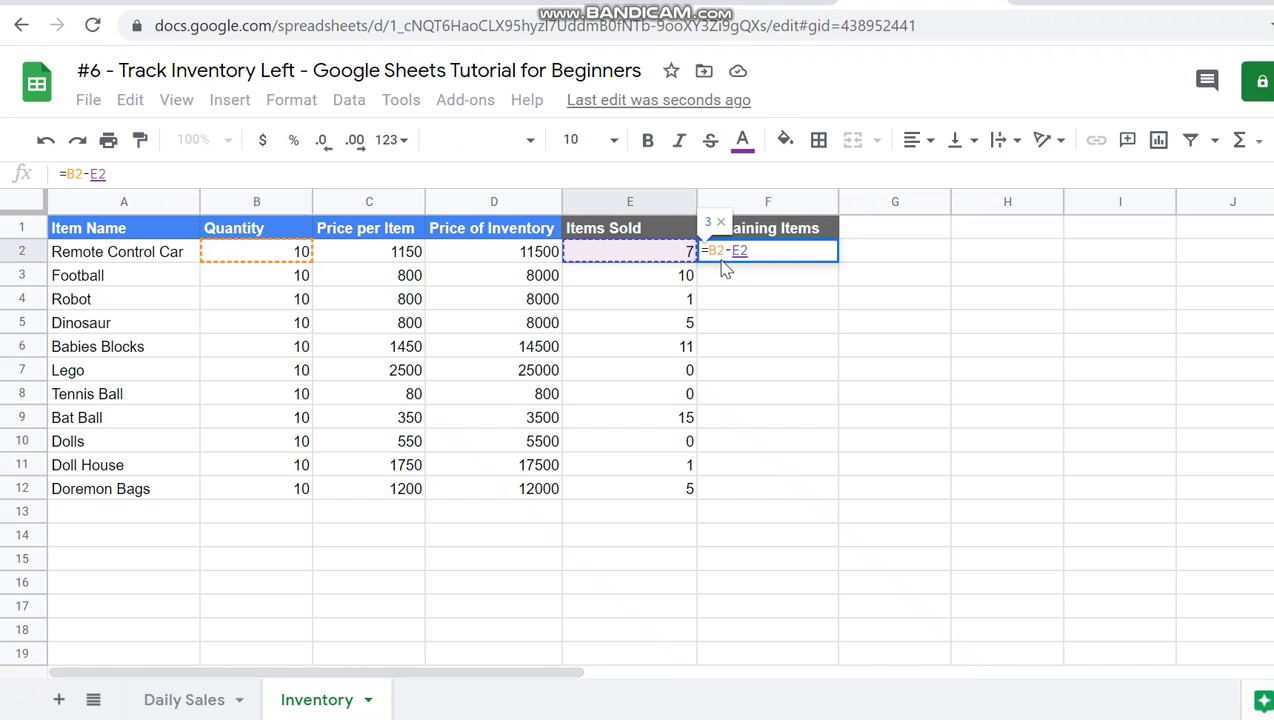
key("Return")
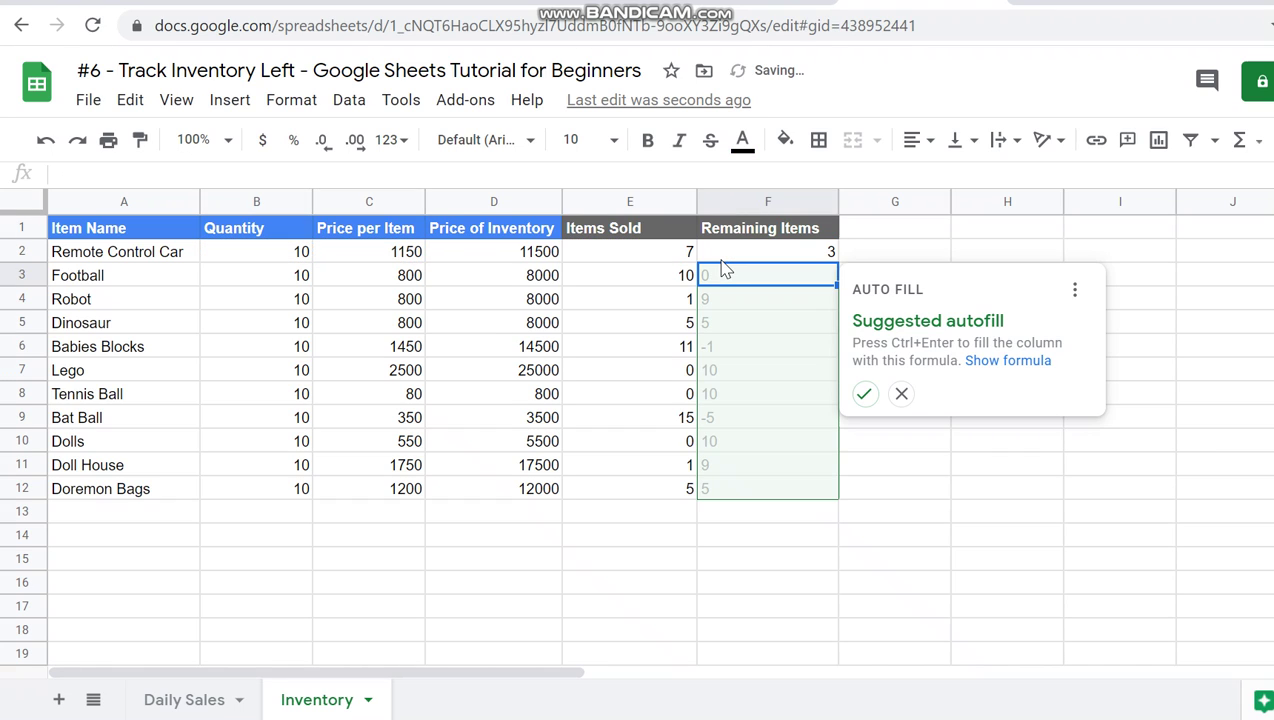
left_click(864, 393)
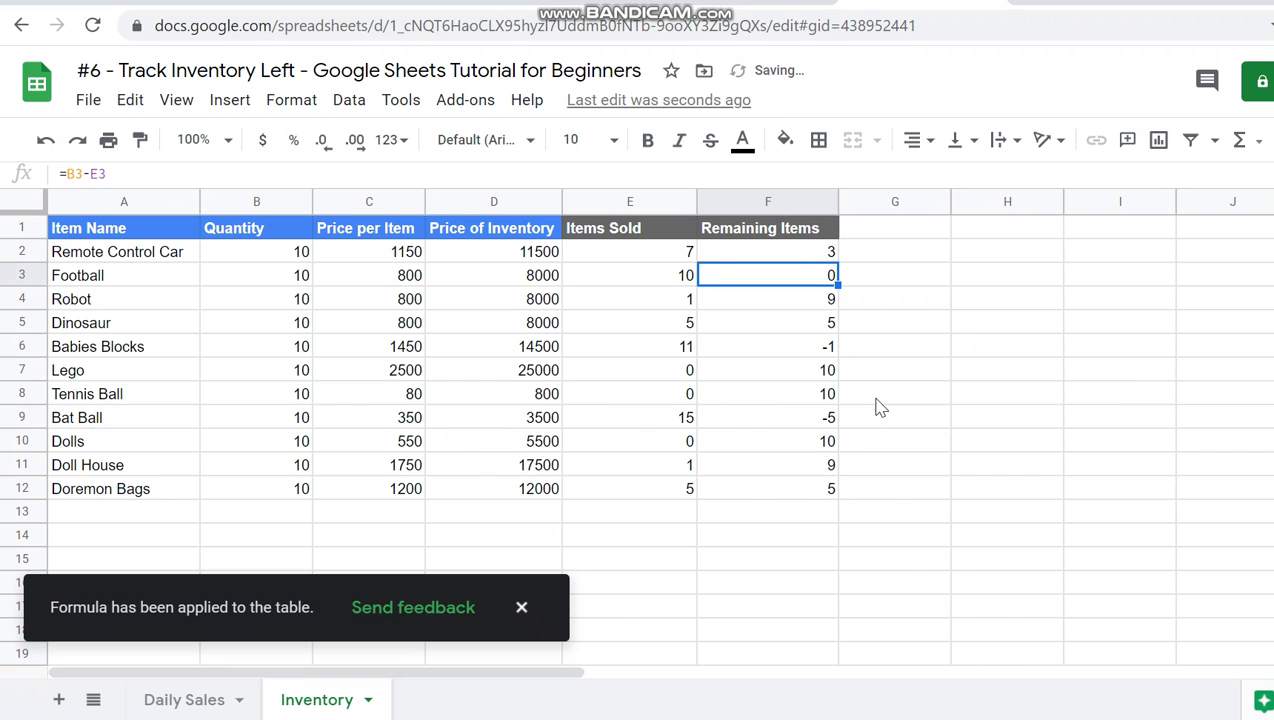
- Inspect the Remaining Items value for Babies Blocks and compare the Bat Ball's Quantity with its Items Sold
left_click(789, 349)
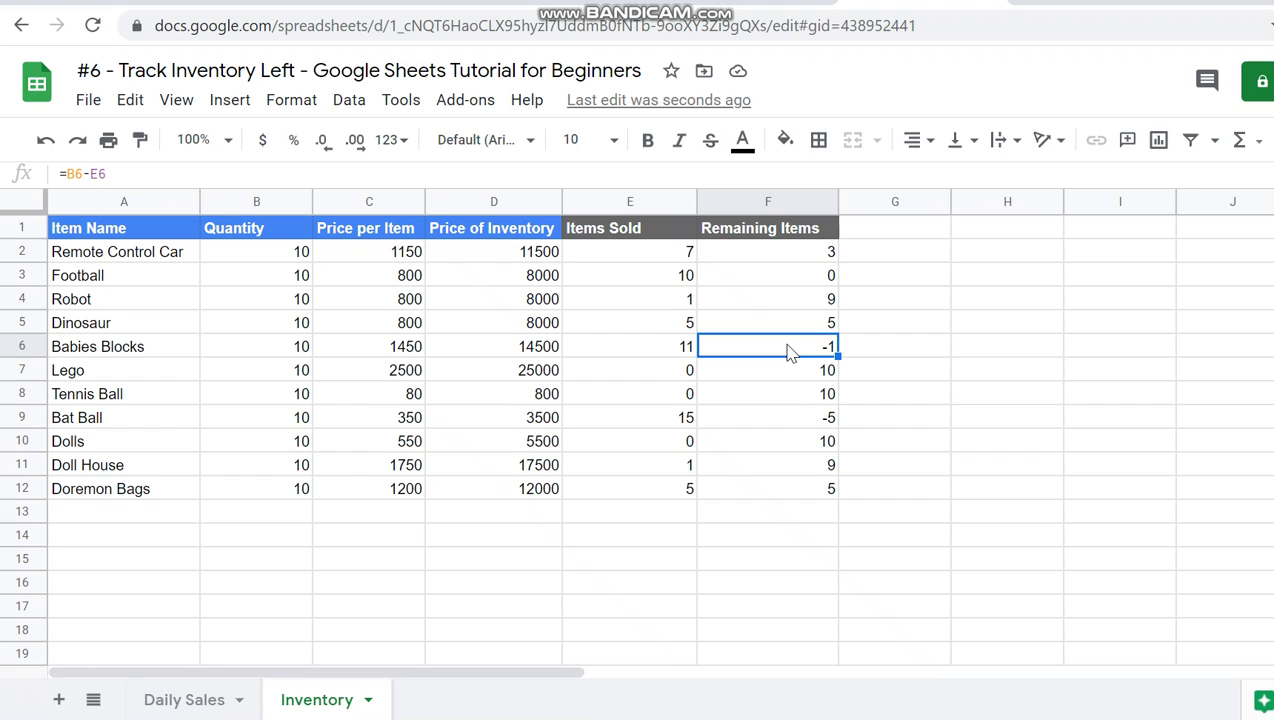
left_click(637, 419)
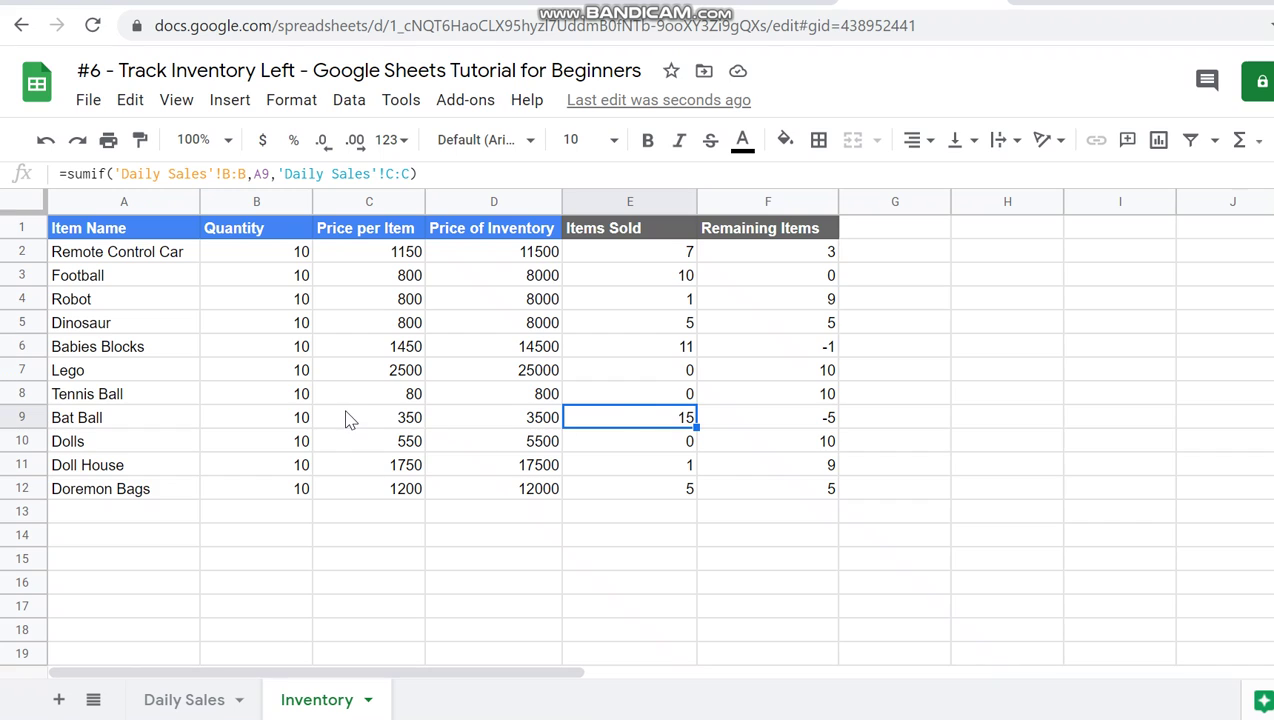
left_click(302, 428)
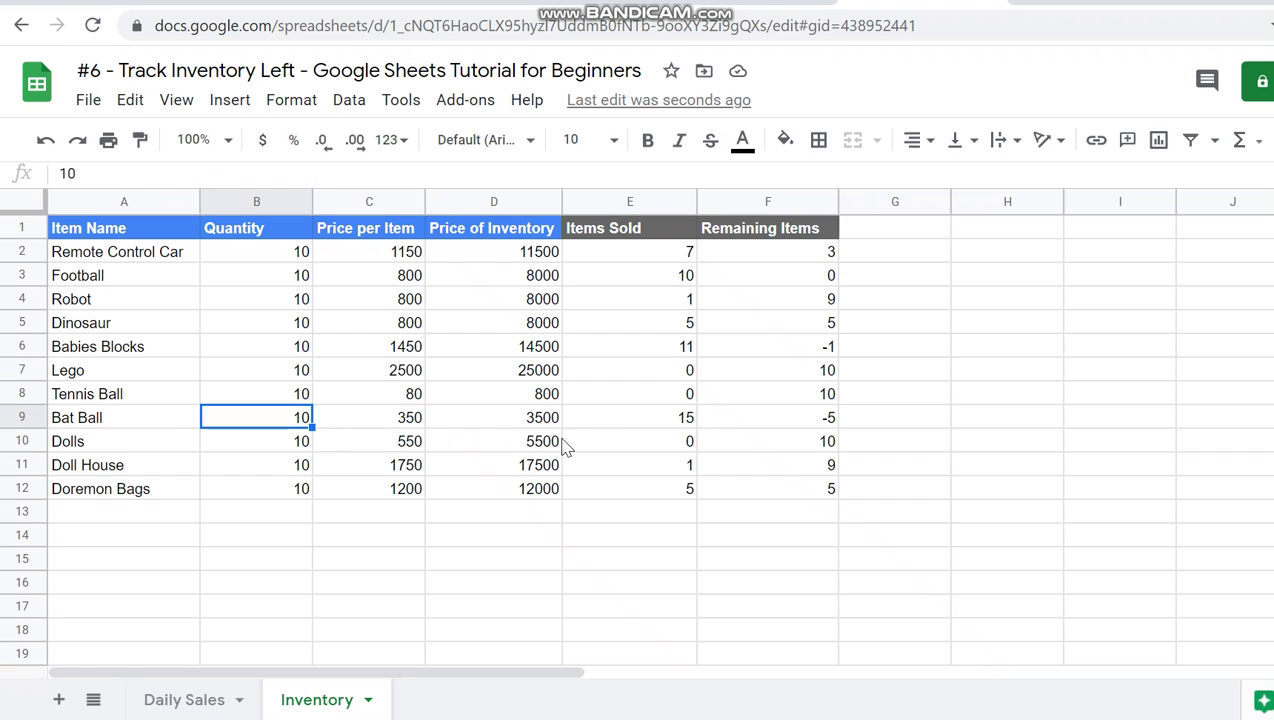
left_click(662, 427)
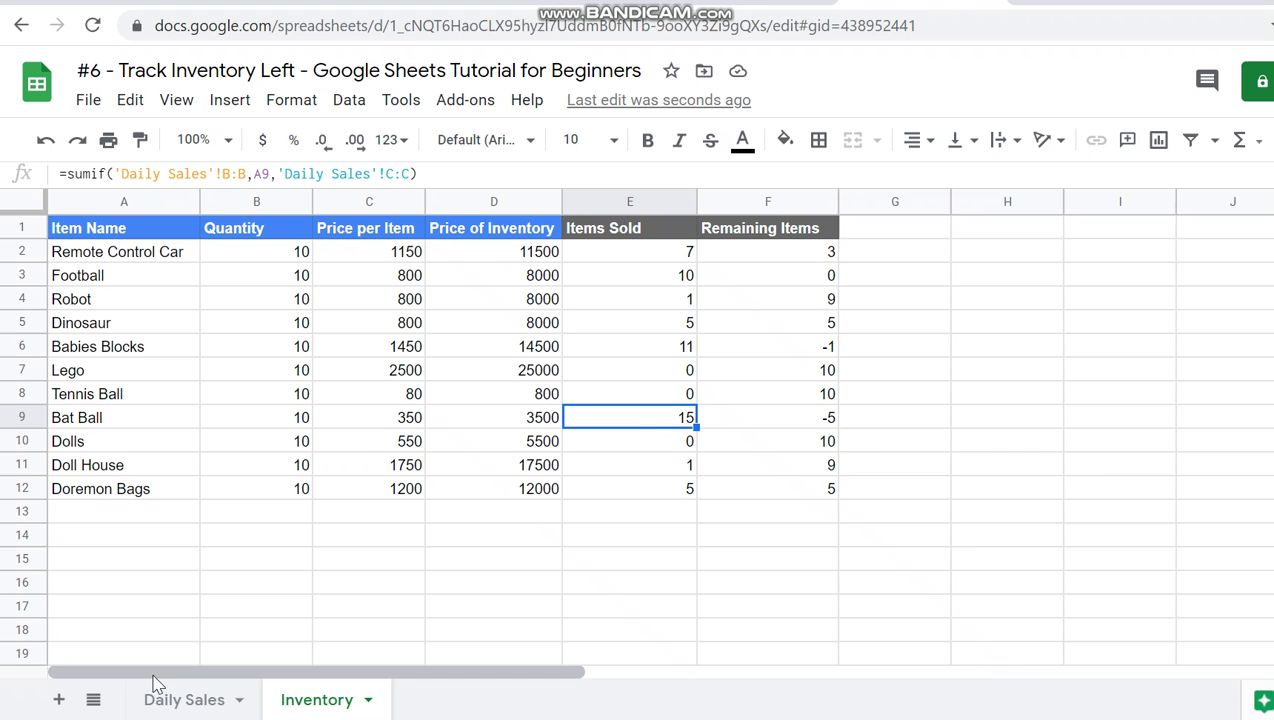
- In the Daily Sales sheet, set the Bat Ball quantity for 19 Dec 2020 to 4
left_click(172, 704)
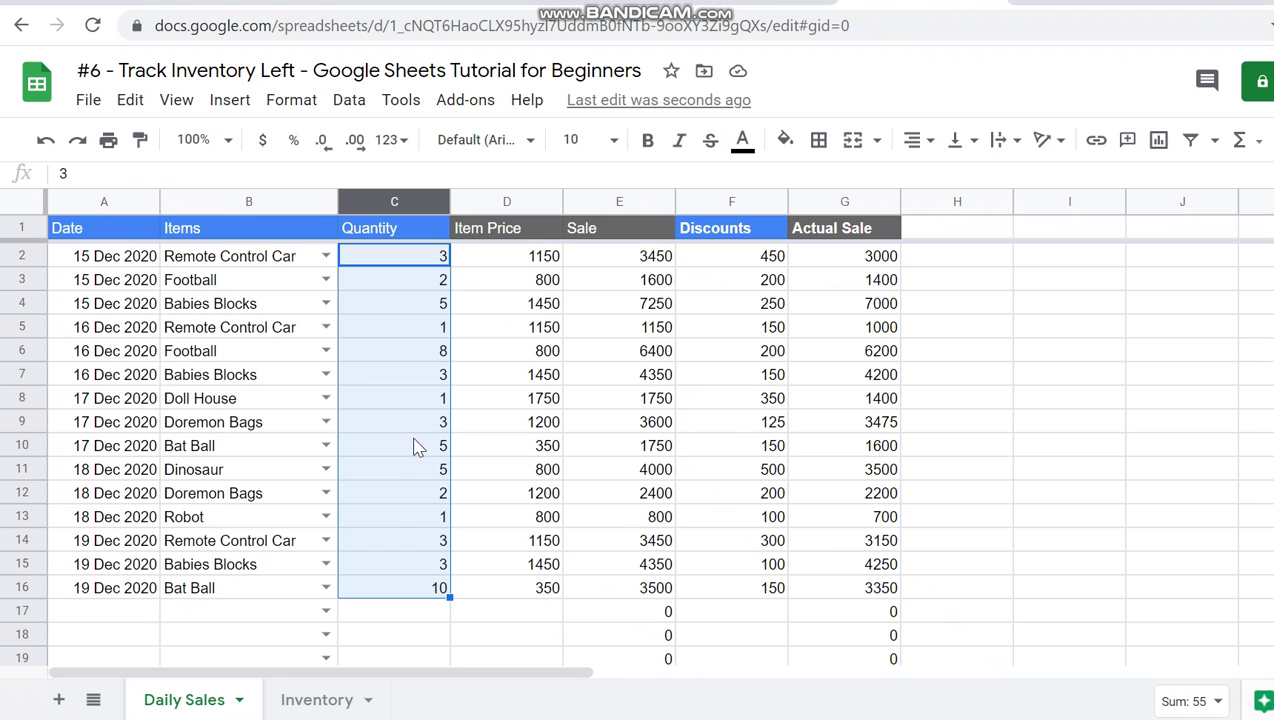
left_click(418, 446)
key("Down")
key("Down")
key("Down")
key("Down")
key("Down")
key("Down")
type("4")
- Set the Football quantity for 16 Dec 2020 to 4
key("Up")
key("Up")
key("Up")
key("Up")
key("Up")
key("Up")
key("Up")
key("Up")
key("Up")
key("Up")
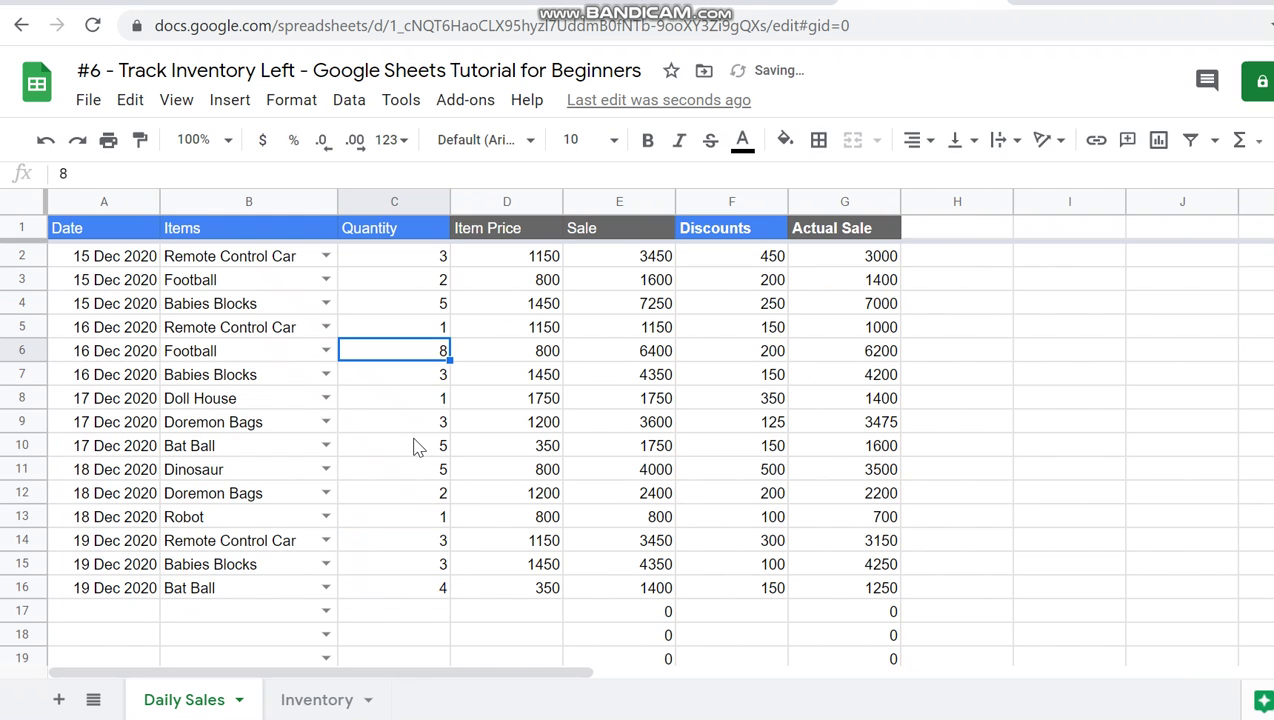
type("4")
key("Return")
- Set the quantities of the 17 Dec Bat Ball sale and the 18 Dec Dinosaur sale to 4 each
key("Down")
key("Down")
key("Down")
key("Down")
key("Up")
type("4")
key("Return")
type("4")
key("Return")
- Set the Babies Blocks quantity for 15 Dec 2020 to 4
key("Up")
key("Up")
key("Up")
key("Up")
key("Up")
key("Up")
key("Up")
key("Up")
type("4")
key("Return")
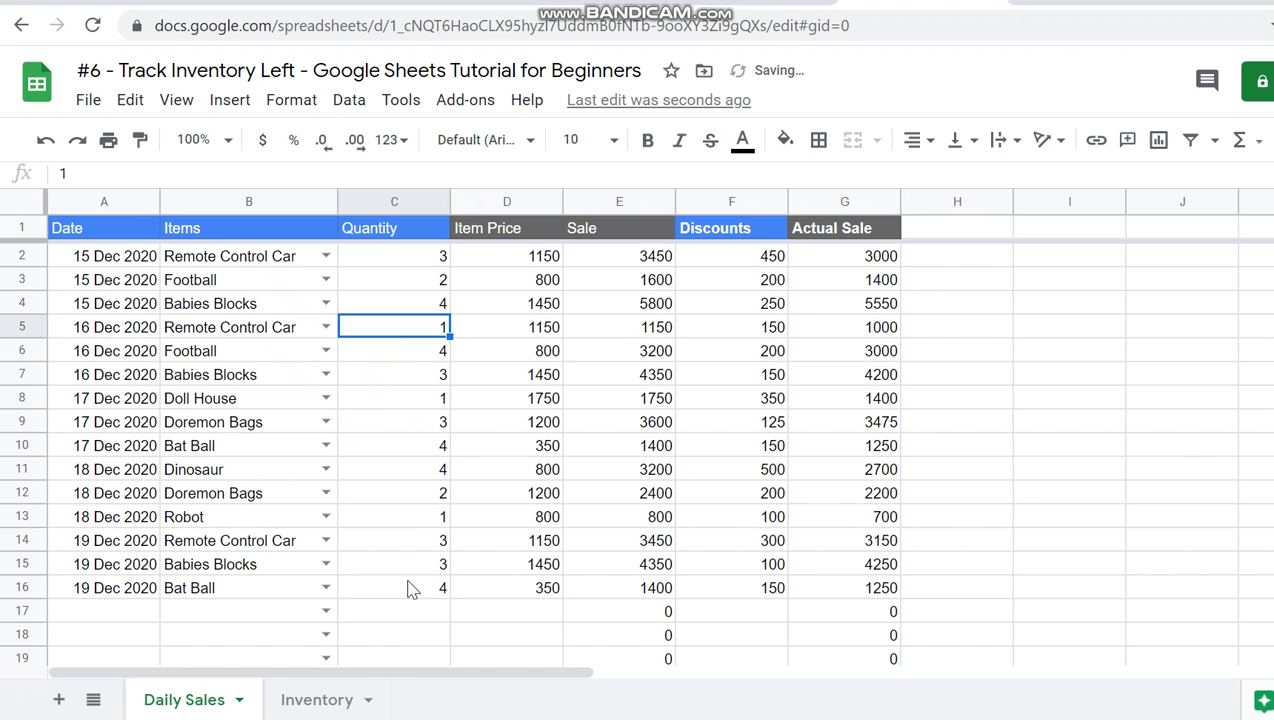
- Check the recalculated Items Sold and Remaining Items columns in the Inventory sheet
left_click(313, 700)
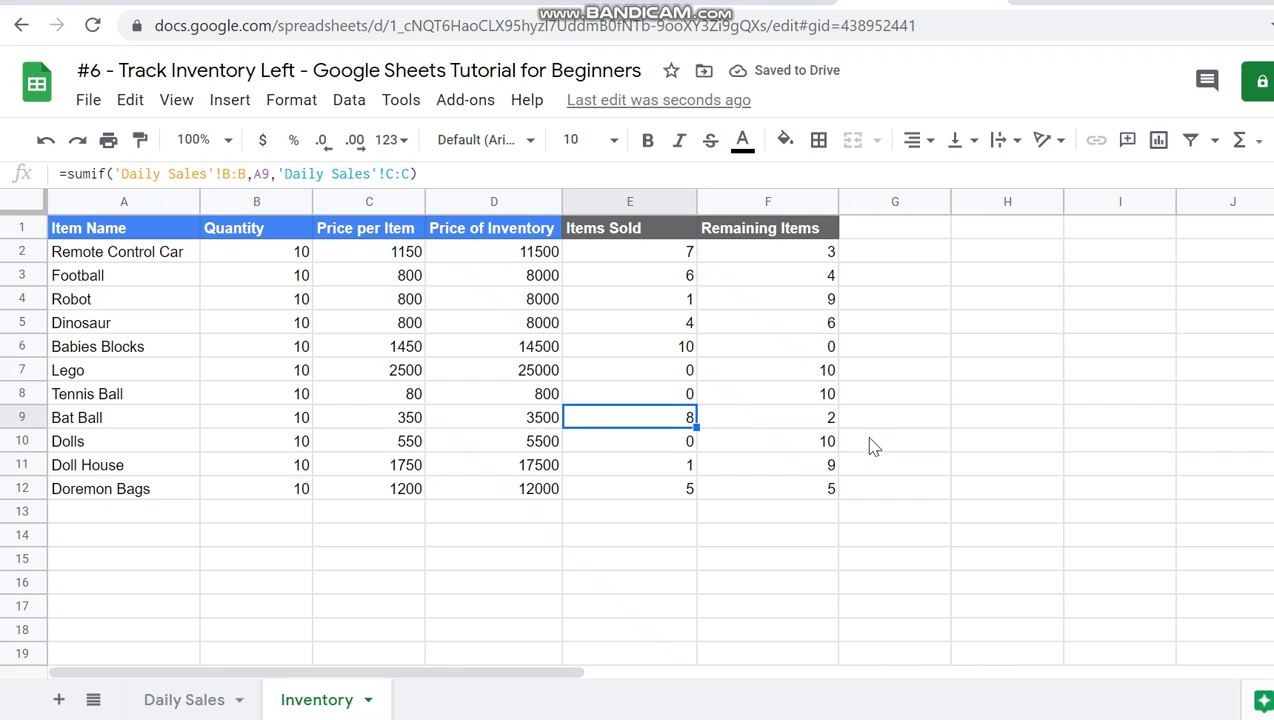
left_click_drag(816, 284, 825, 492)
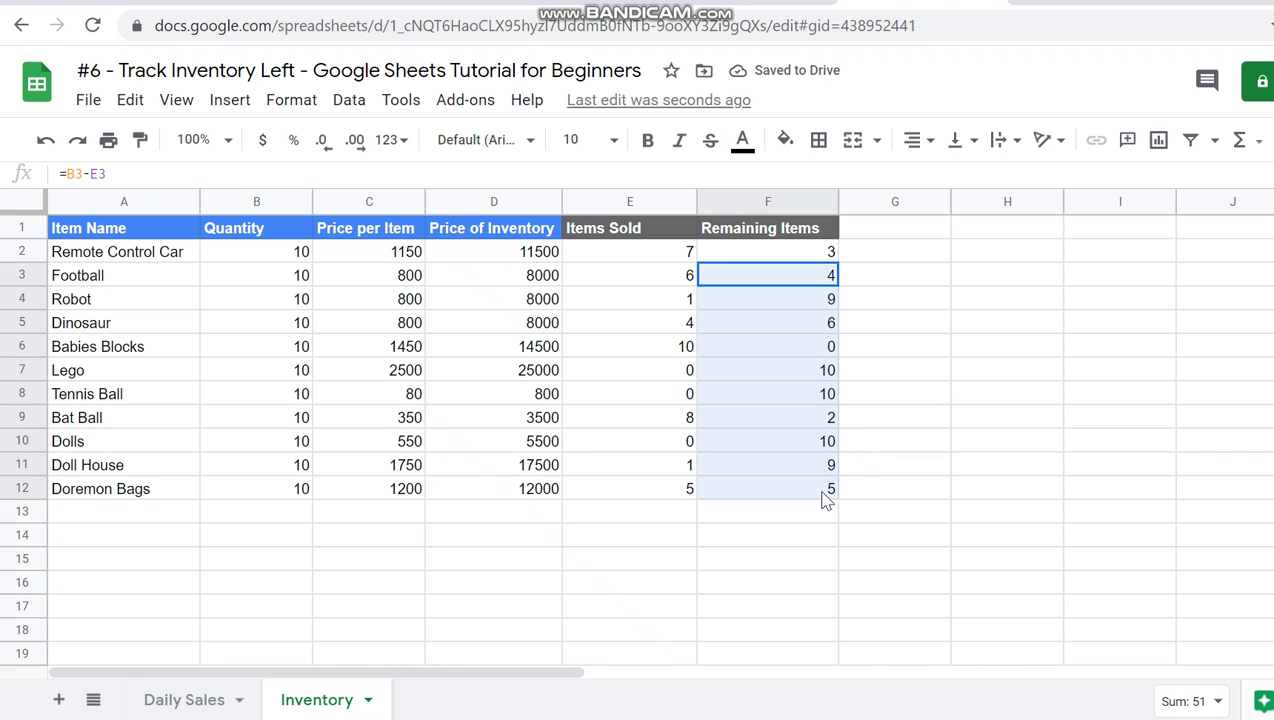
left_click(806, 333)
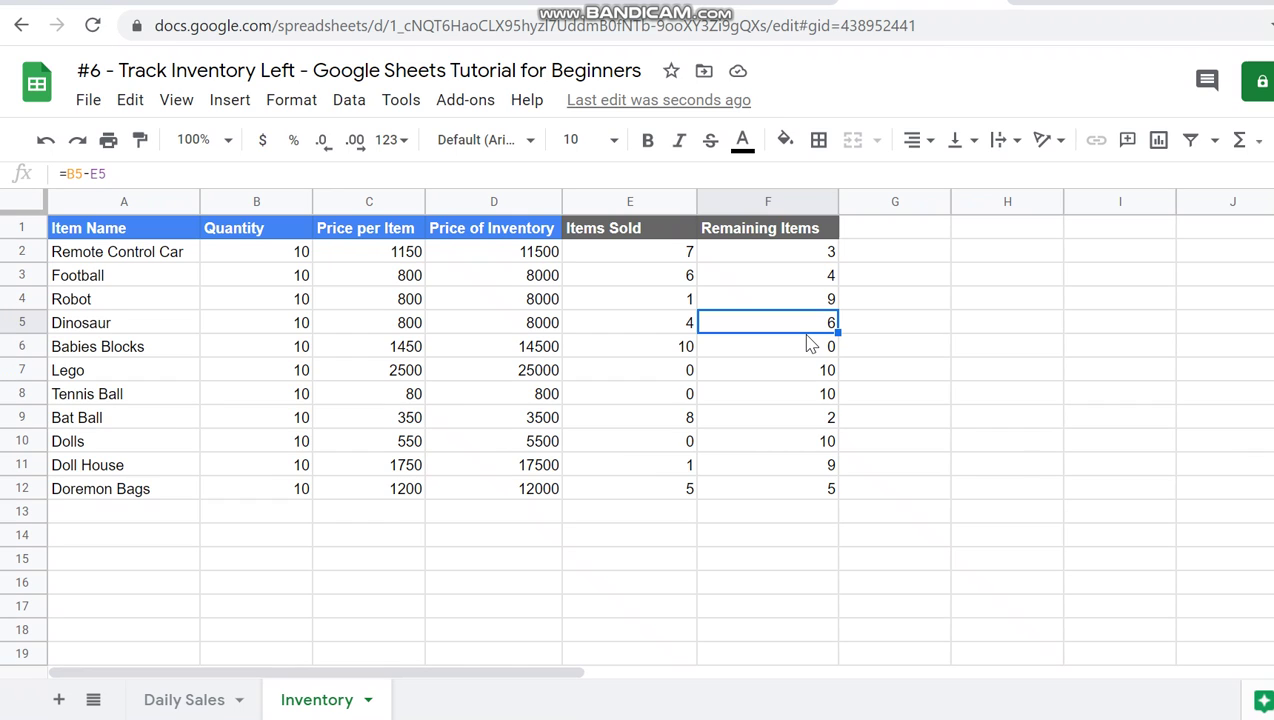
left_click_drag(672, 250, 668, 490)
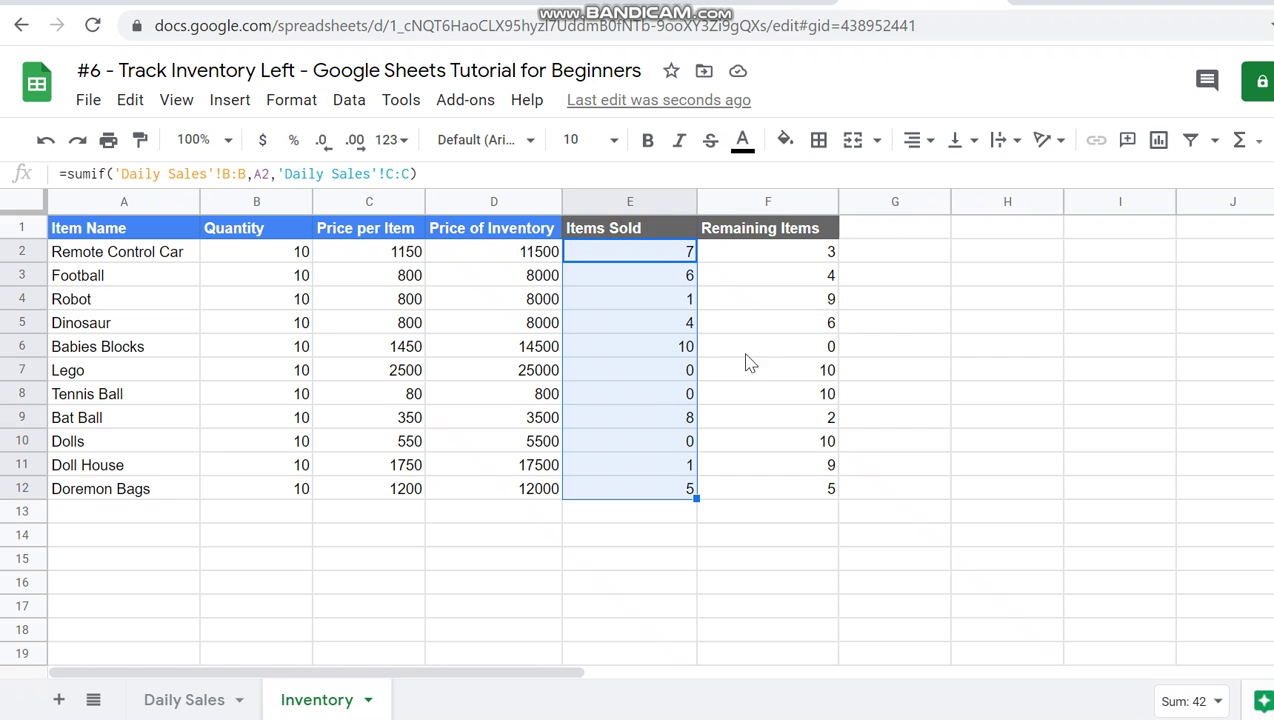
left_click_drag(785, 232, 780, 465)
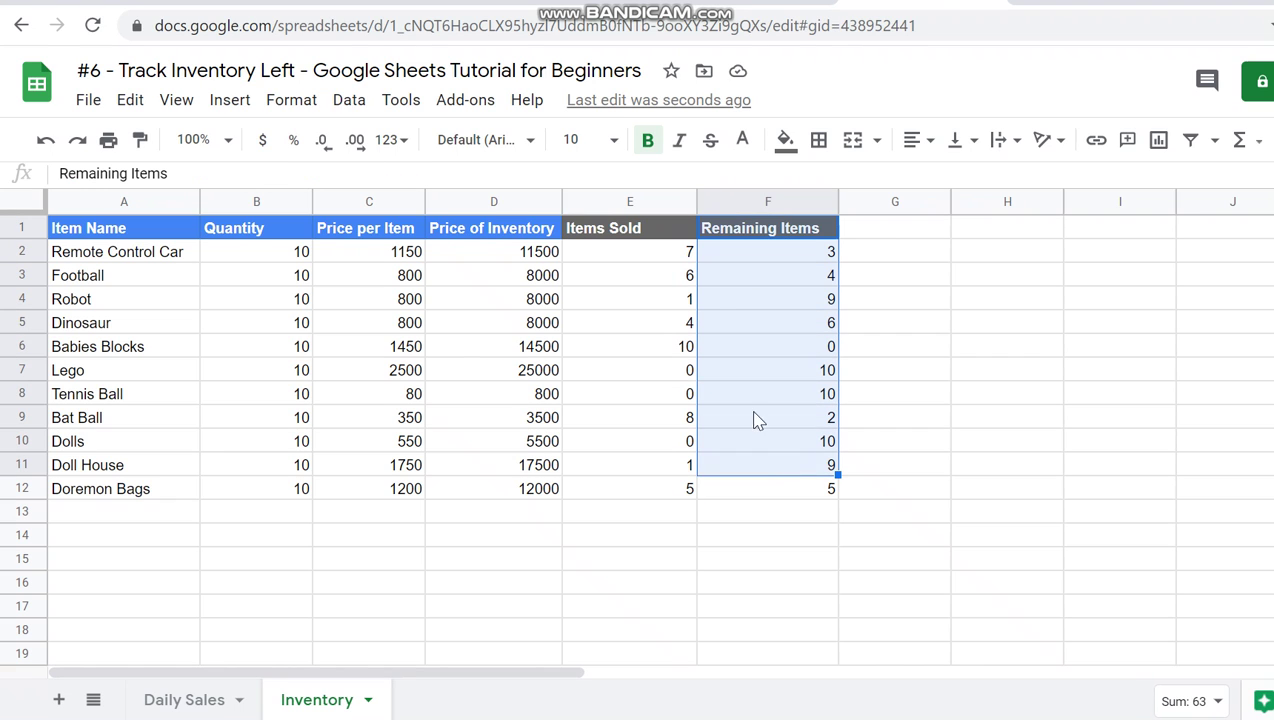
- Inspect the range, criterion and sum range of the SUMIF formula in E2, leaving the formula as it is
left_click(676, 277)
left_click(668, 257)
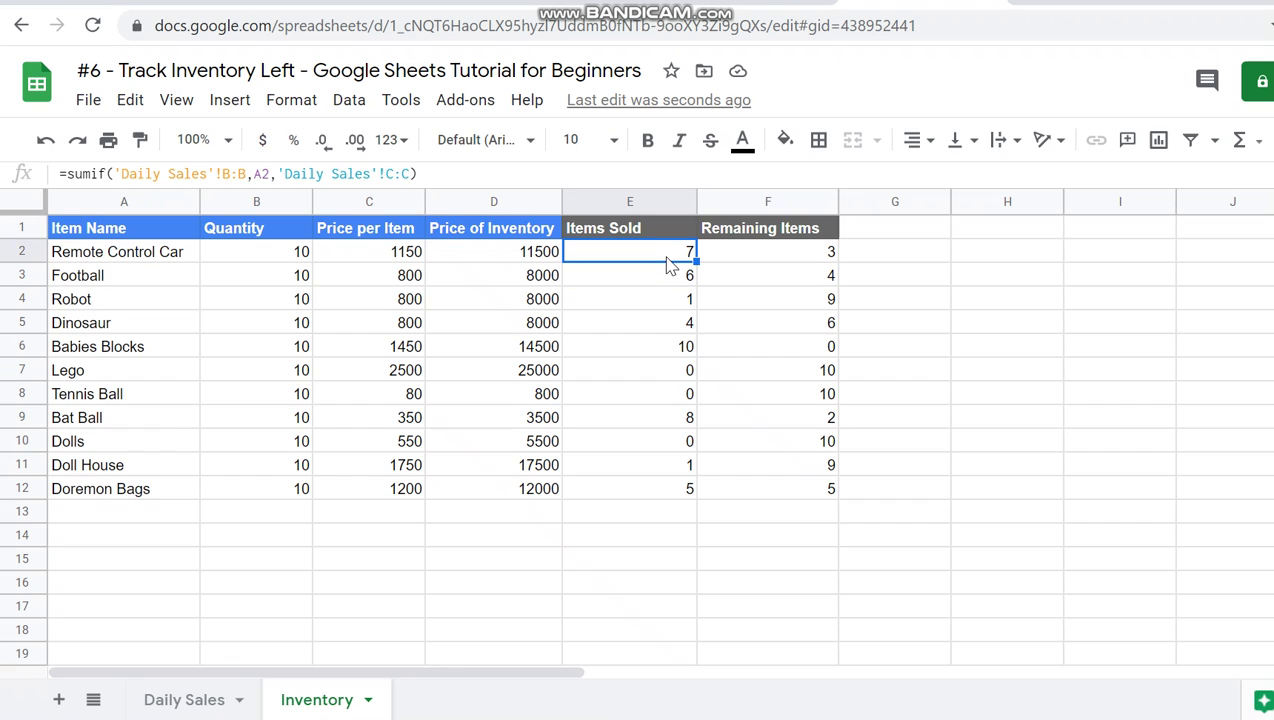
double_click(668, 262)
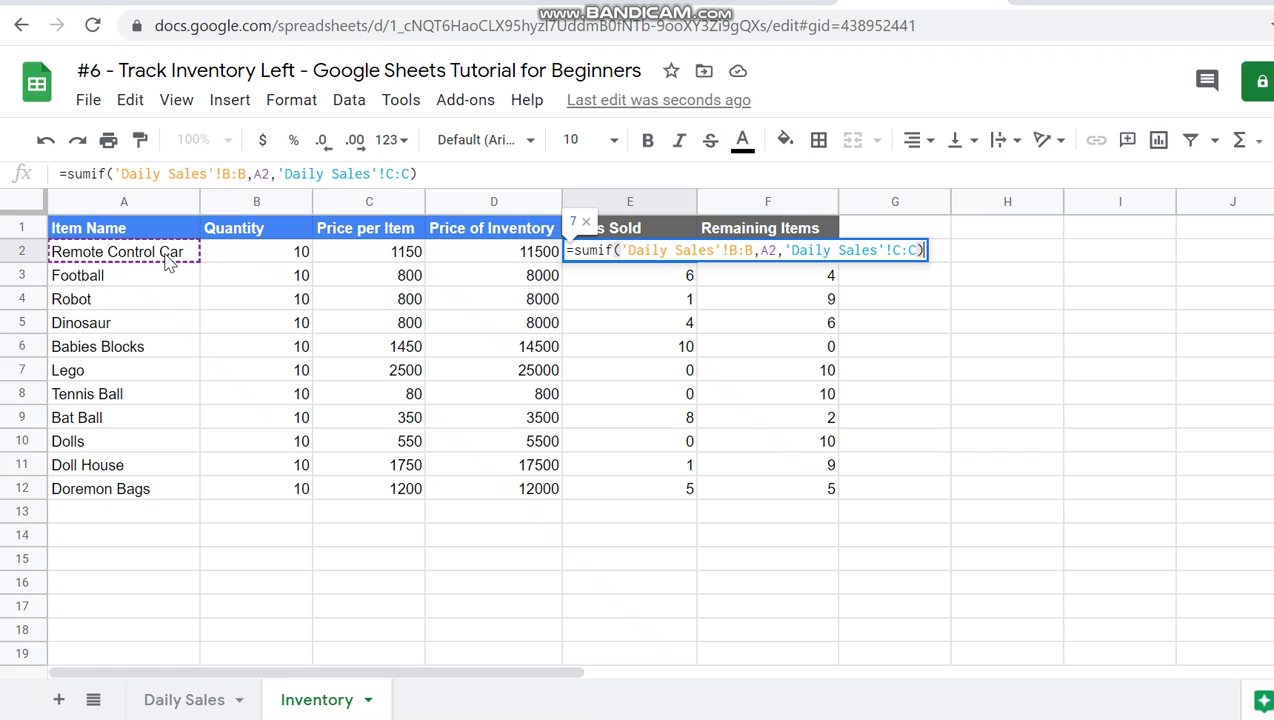
key("Return")
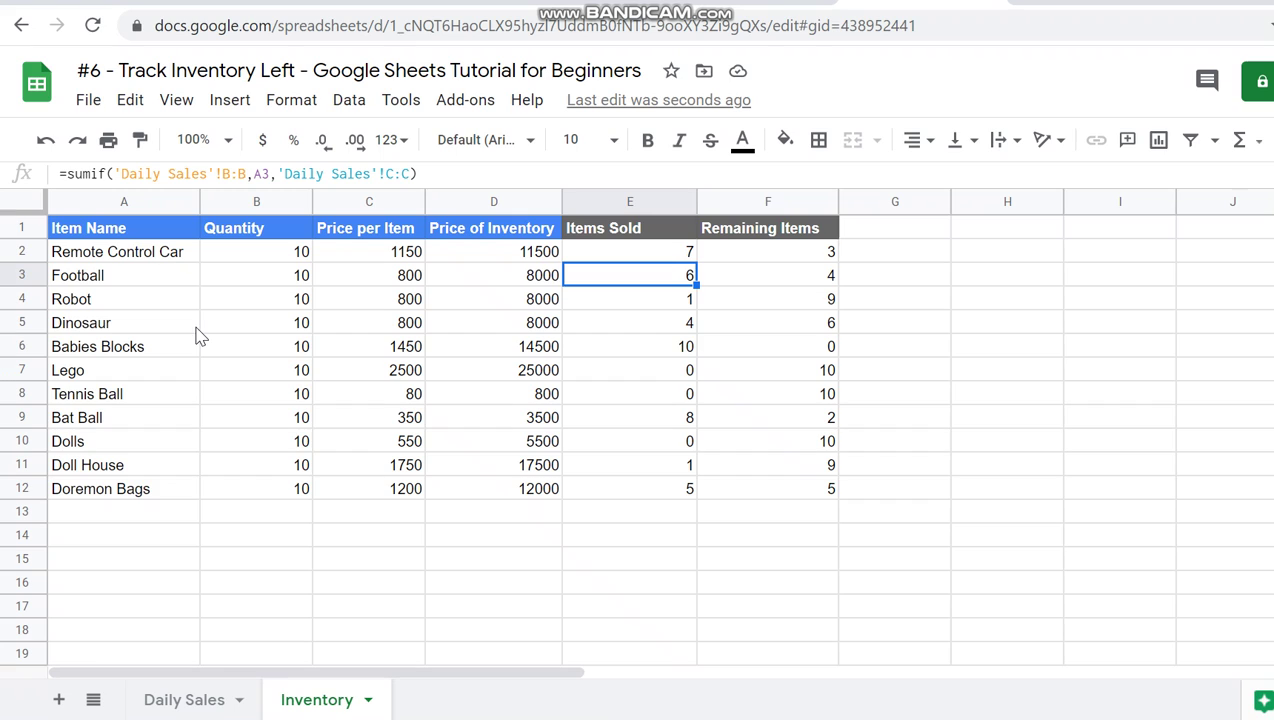
- Review the stock Quantity values, the Items Sold formula for Remote Control Car and the Remaining Items column
left_click(231, 472)
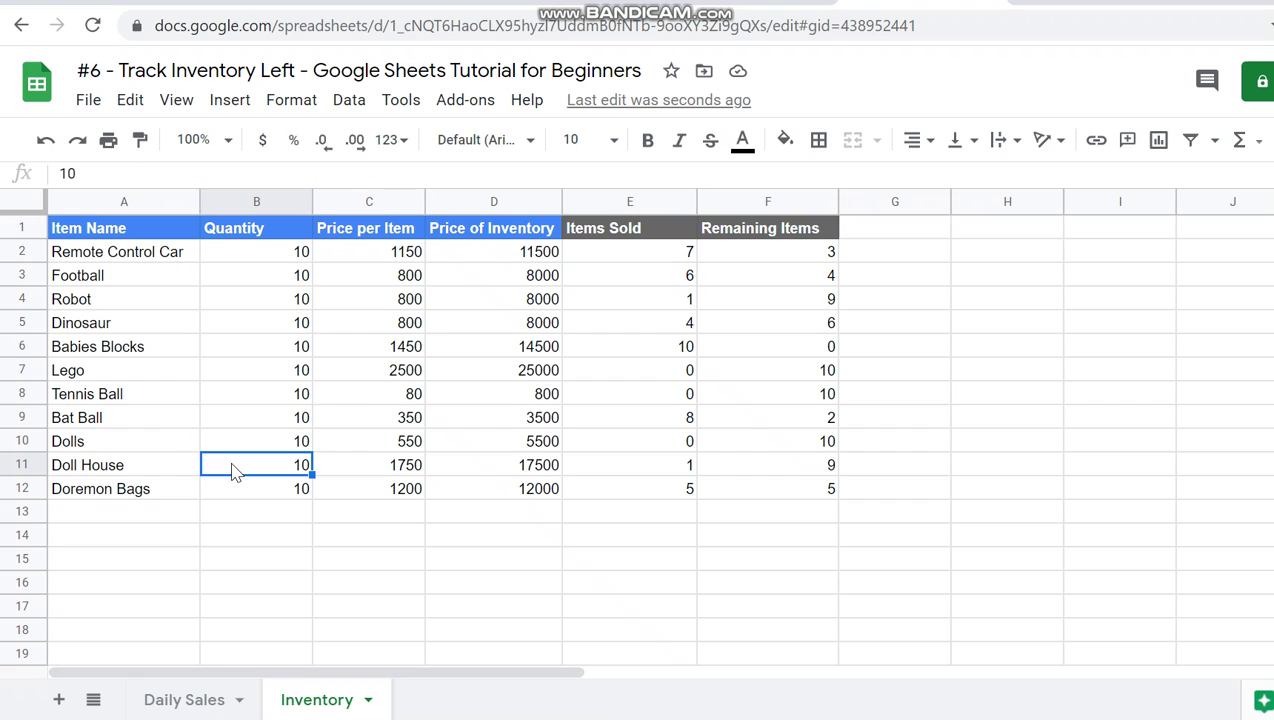
left_click(366, 590)
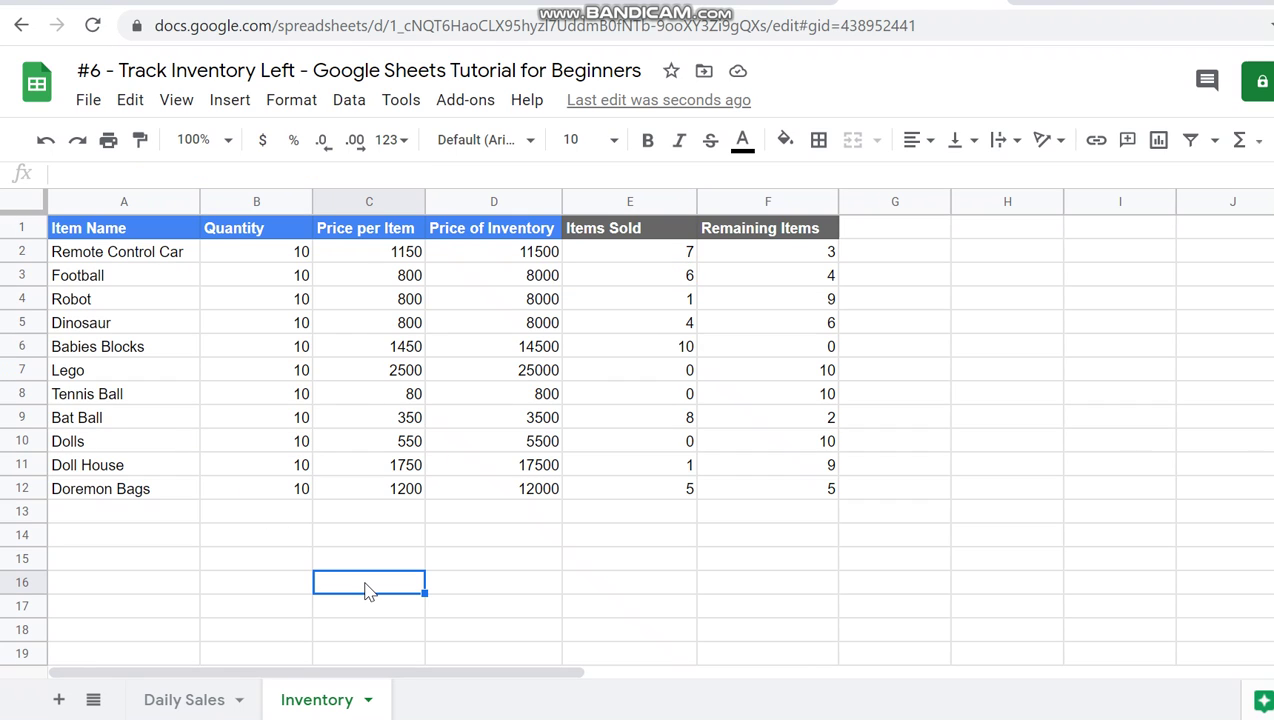
left_click_drag(304, 253, 321, 461)
left_click(399, 394)
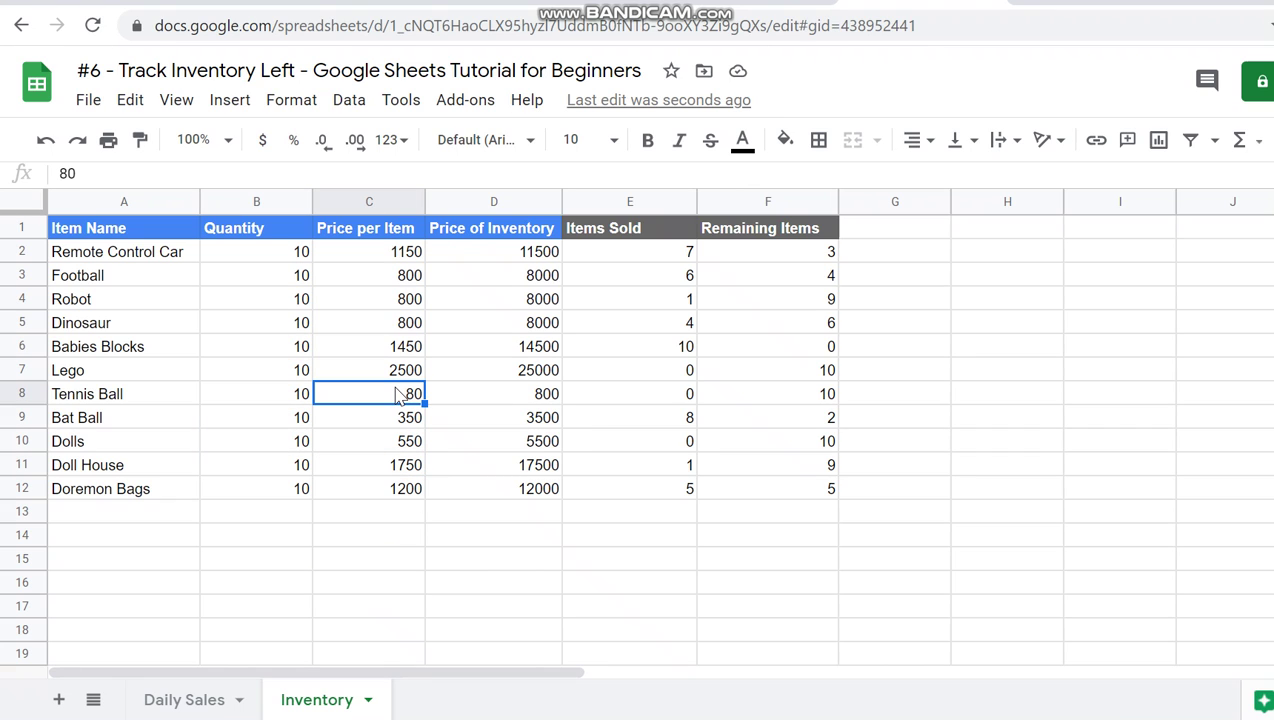
left_click(613, 255)
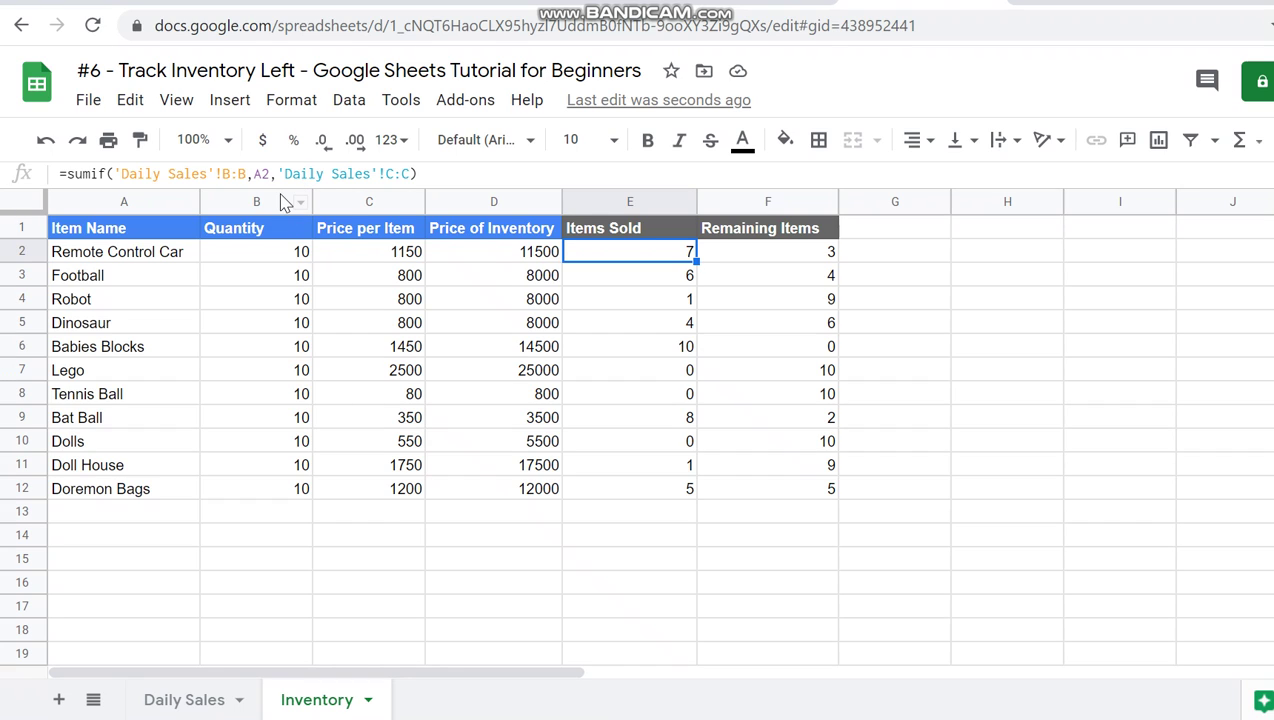
left_click(728, 206)
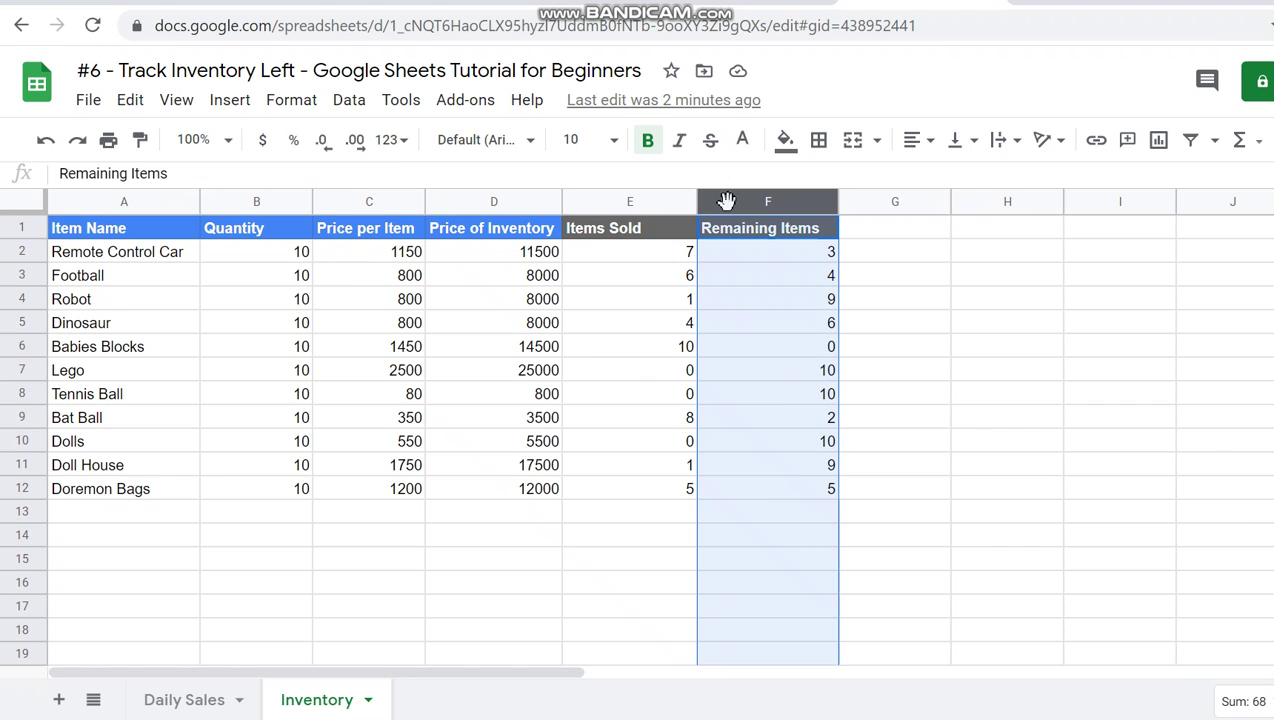
left_click(746, 370)
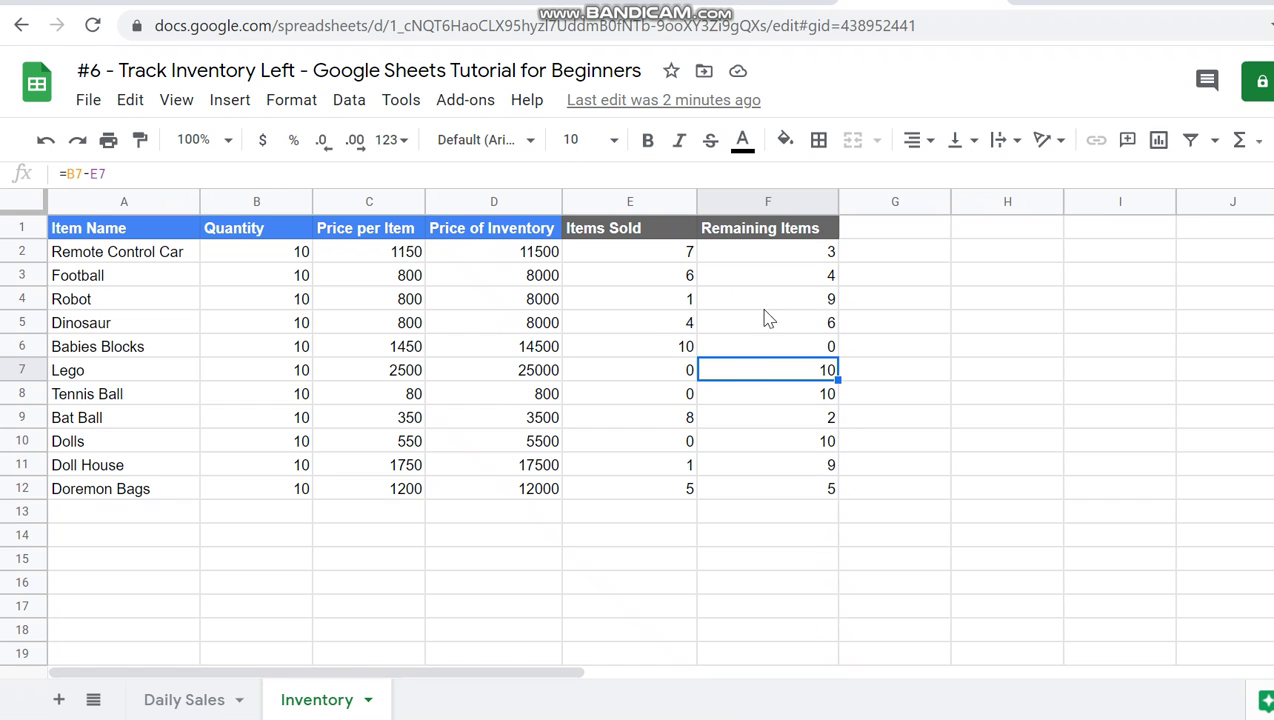
- Open the conditional format rules for the whole Remaining Items column
left_click(774, 201)
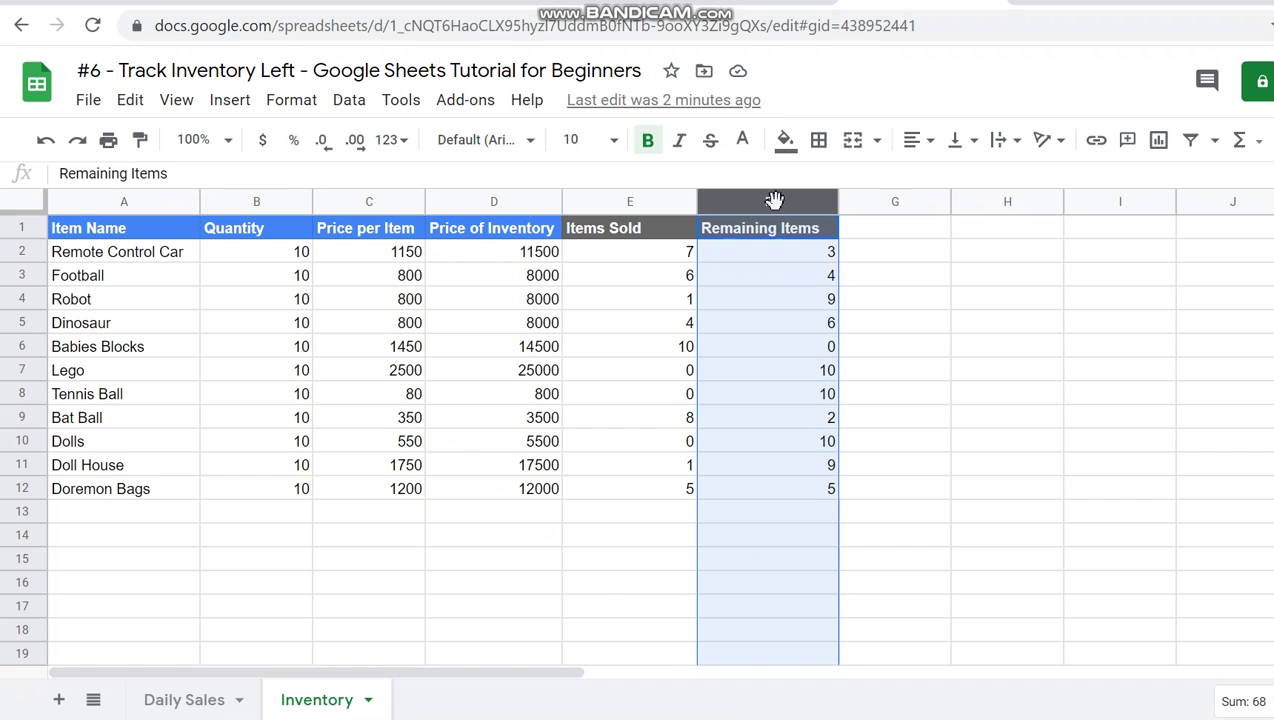
left_click(310, 104)
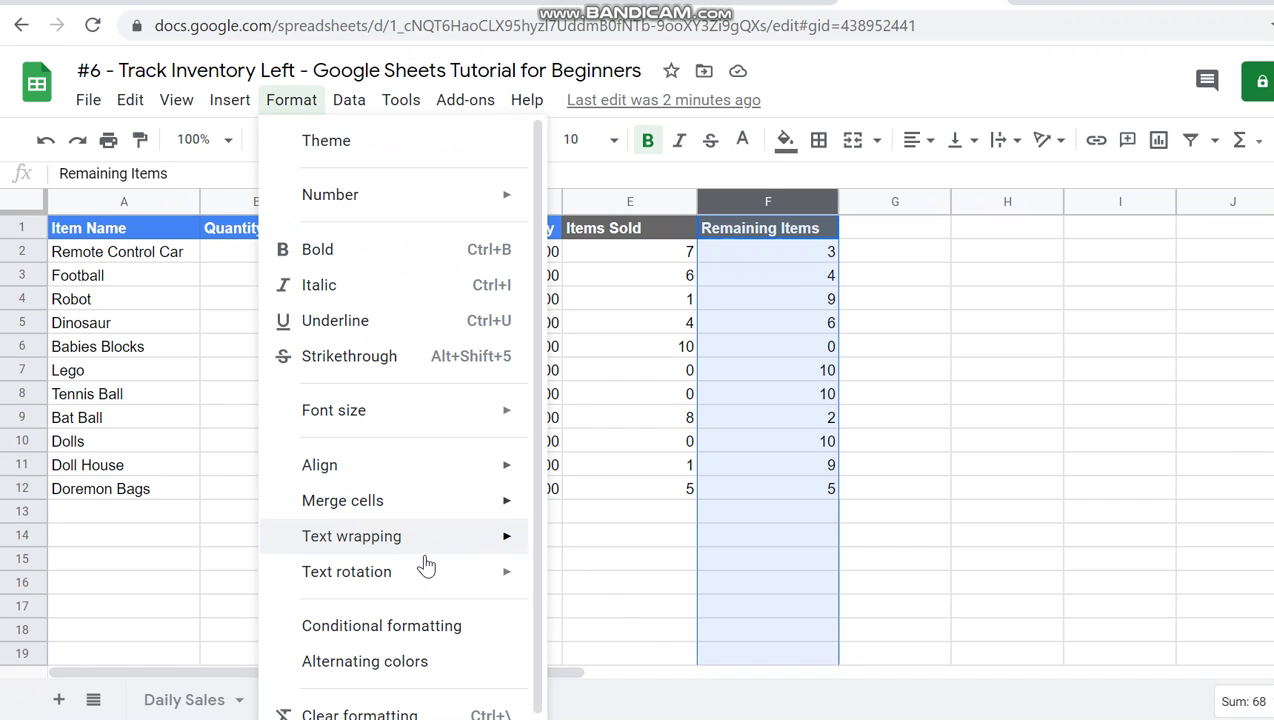
mouse_move(427, 569)
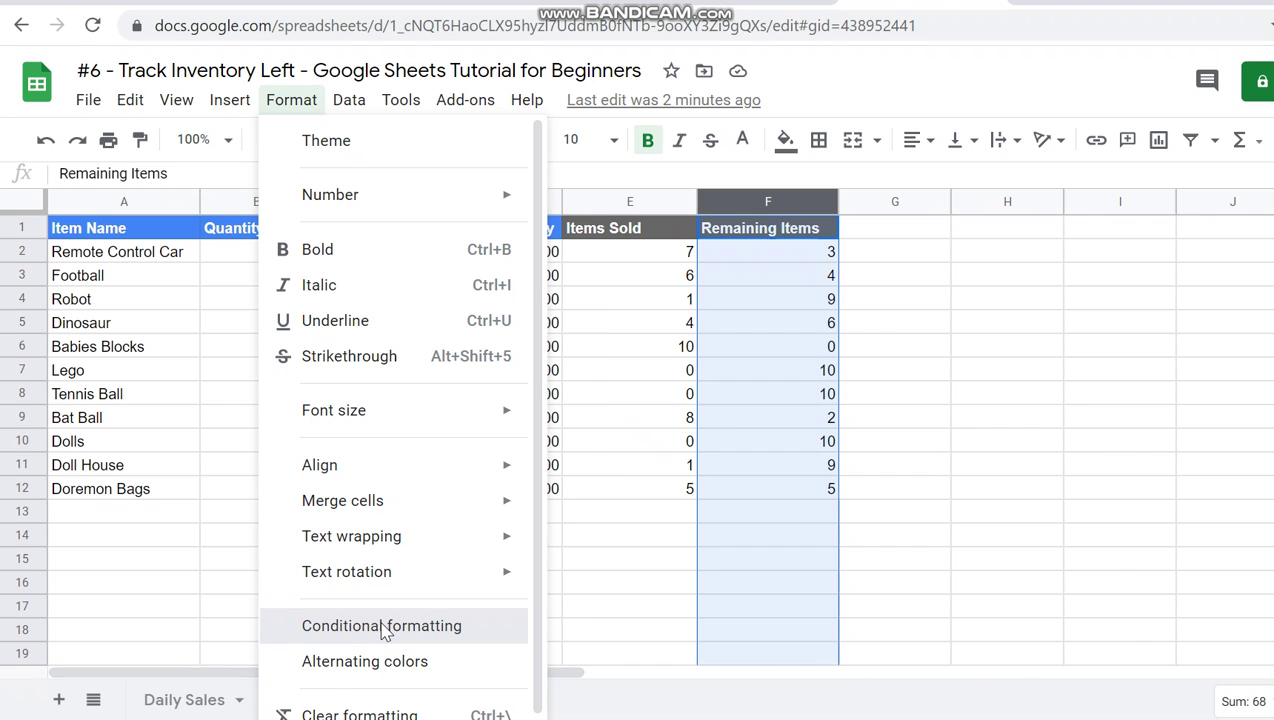
left_click(385, 630)
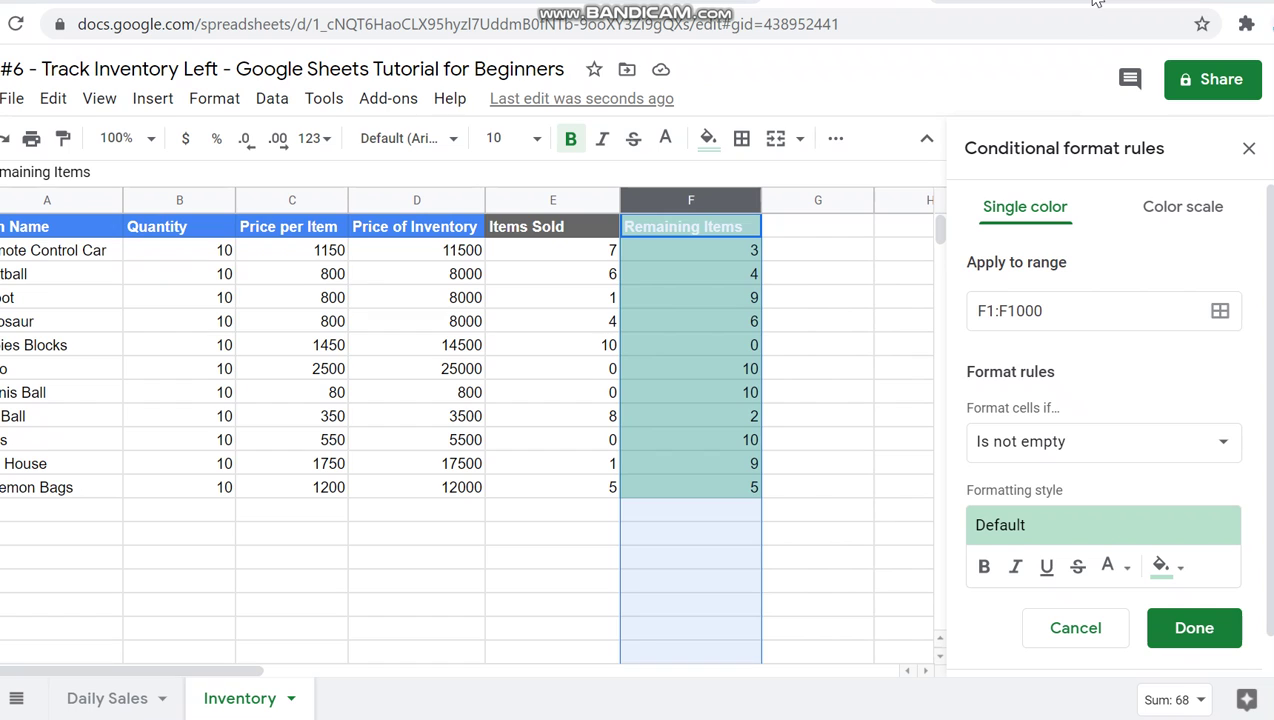
- Browse the available single-color conditions, such as Greater than and Less than, keeping Is not empty as the condition
scroll(1106, 430, "down", 2)
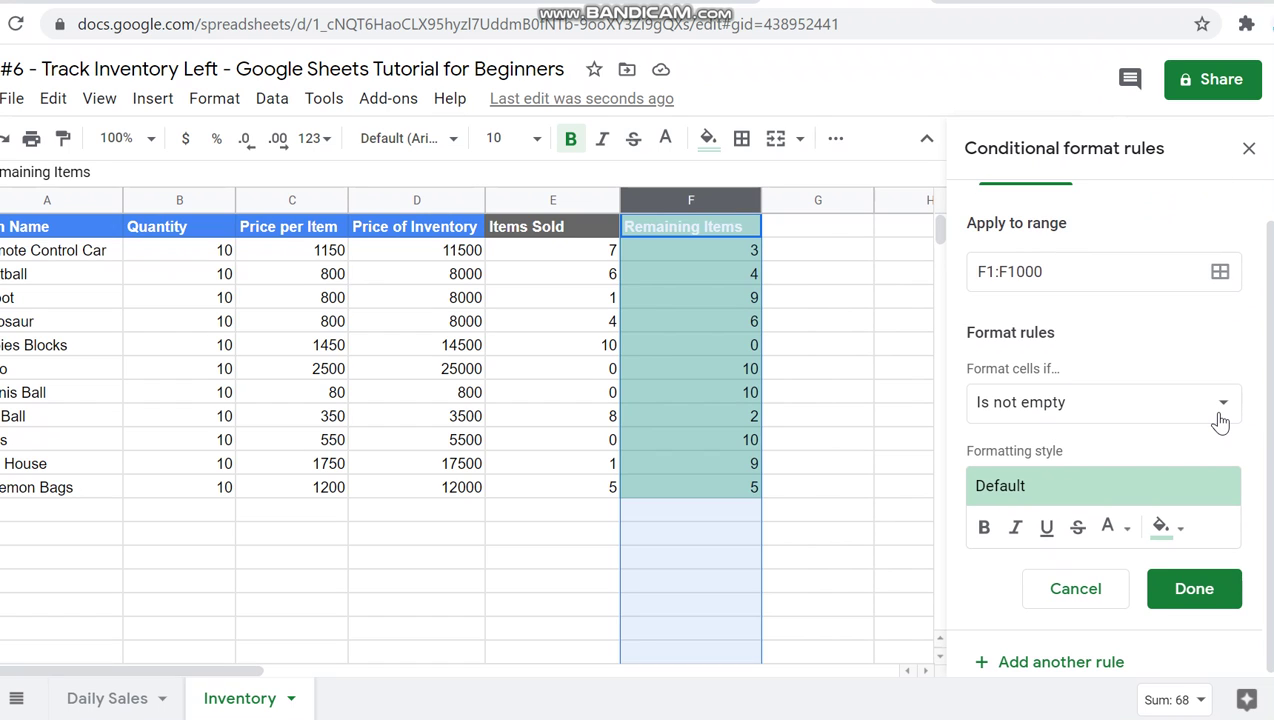
left_click(1060, 410)
left_click_drag(1184, 440, 1193, 590)
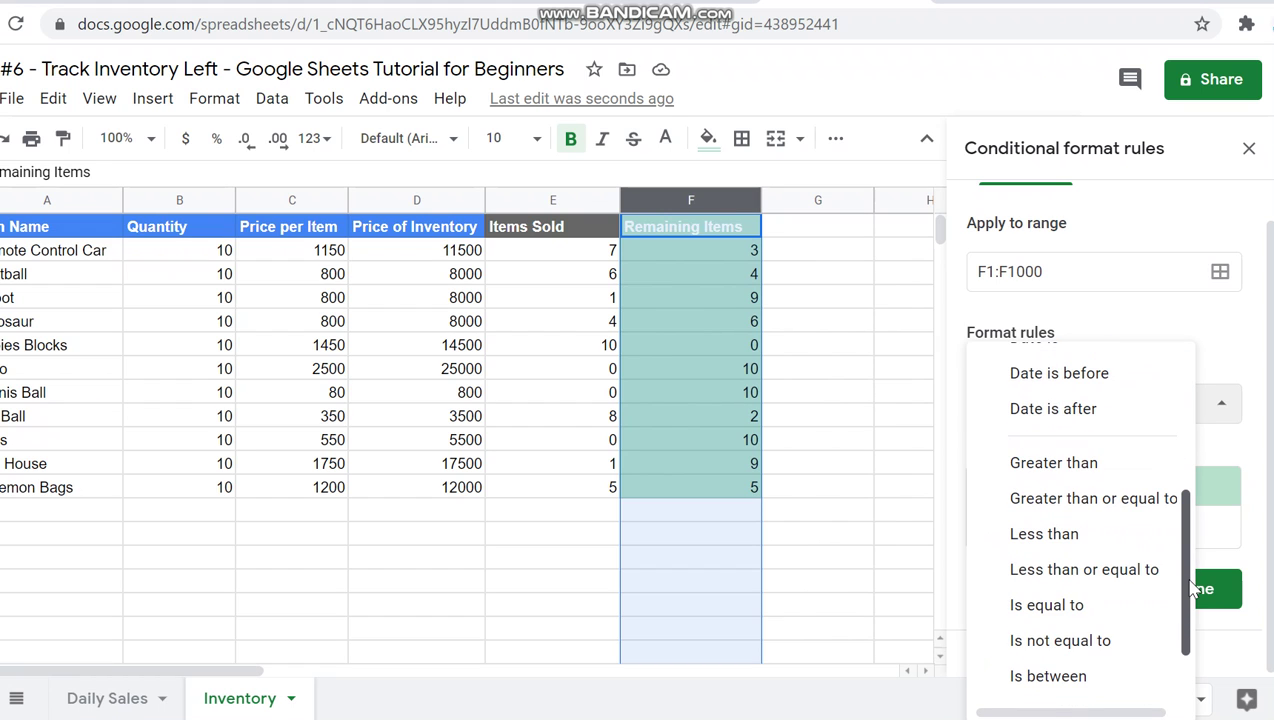
scroll(1188, 582, "down", 1)
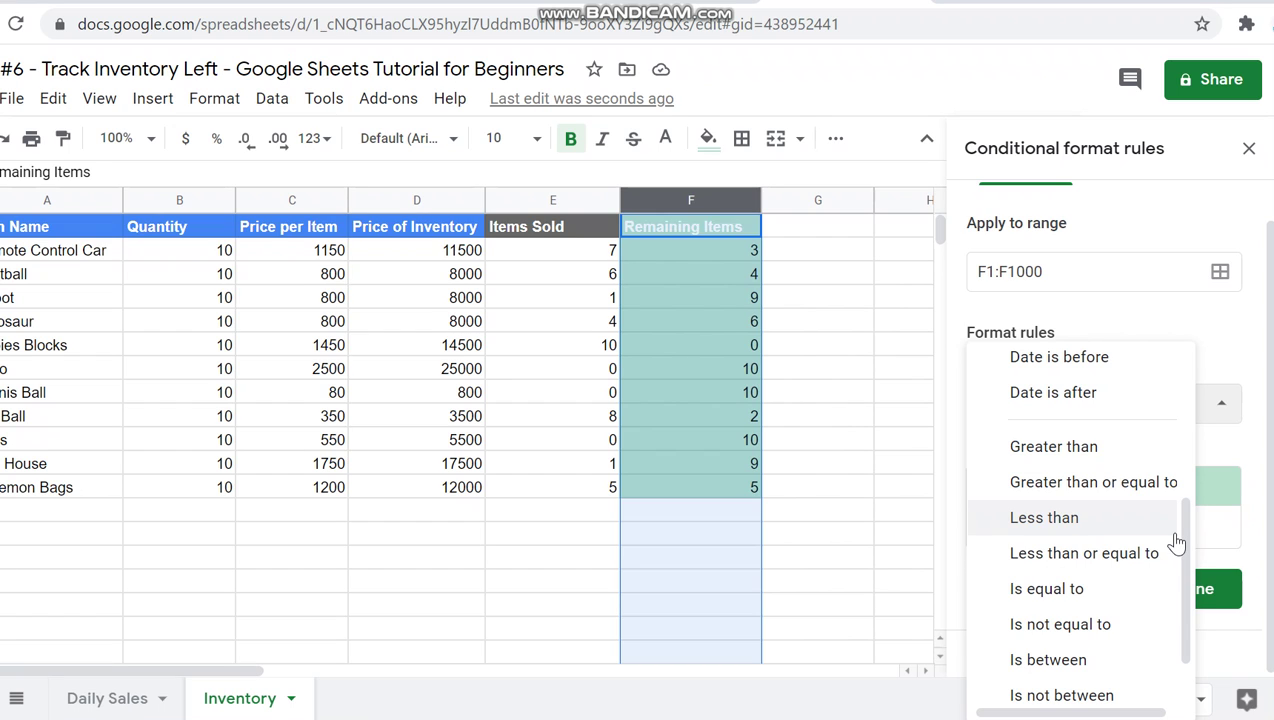
left_click(1210, 447)
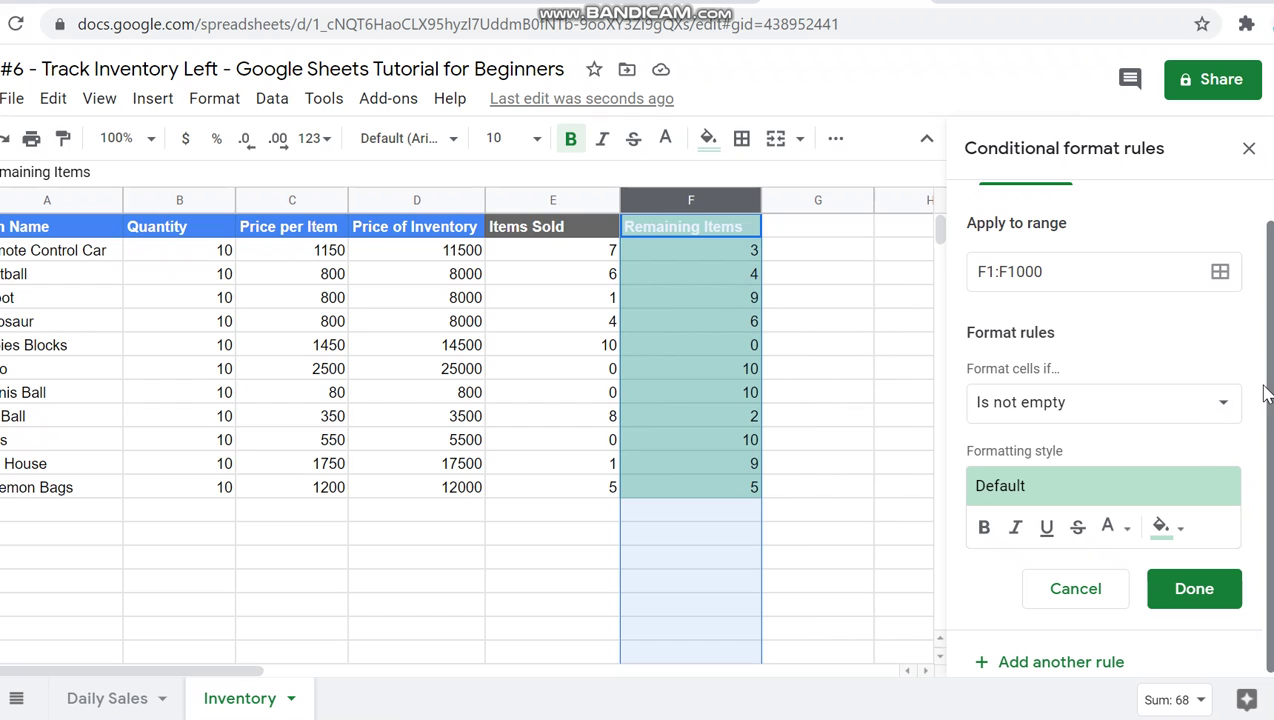
scroll(1262, 360, "up", 1)
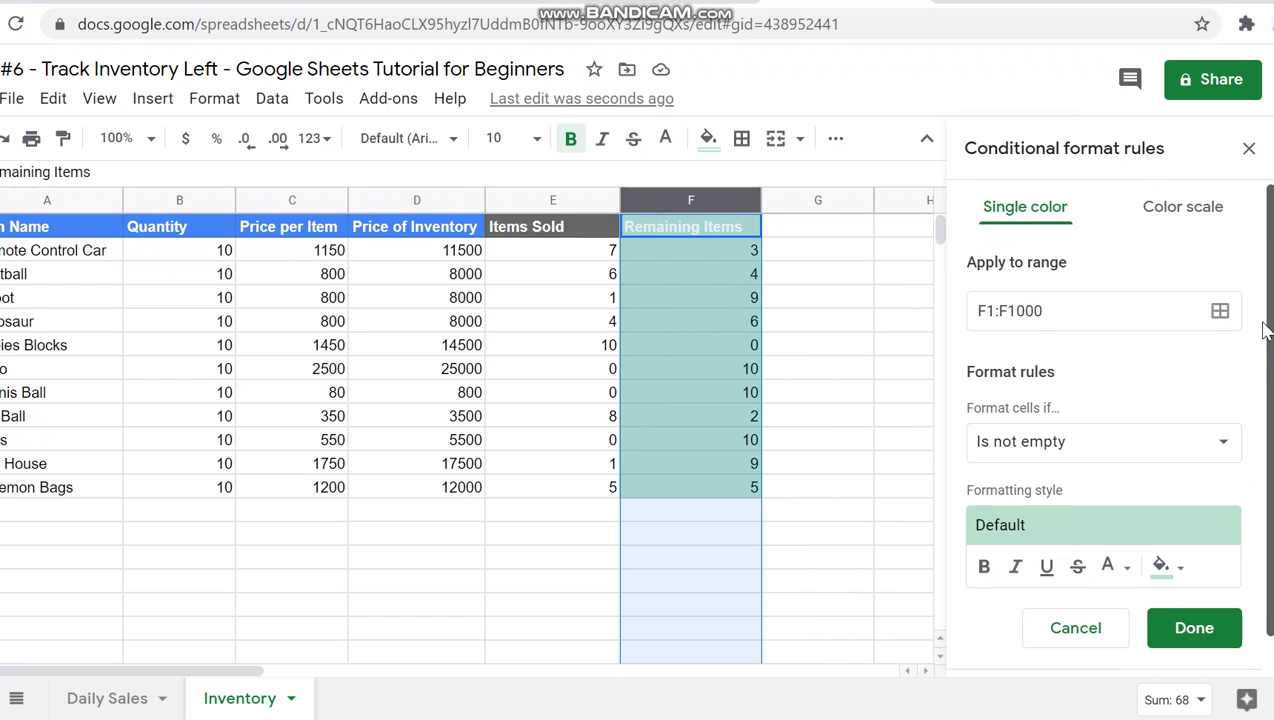
- Switch the rule for F1:F1000 to a color scale using the green-yellow-red preset
left_click(1213, 222)
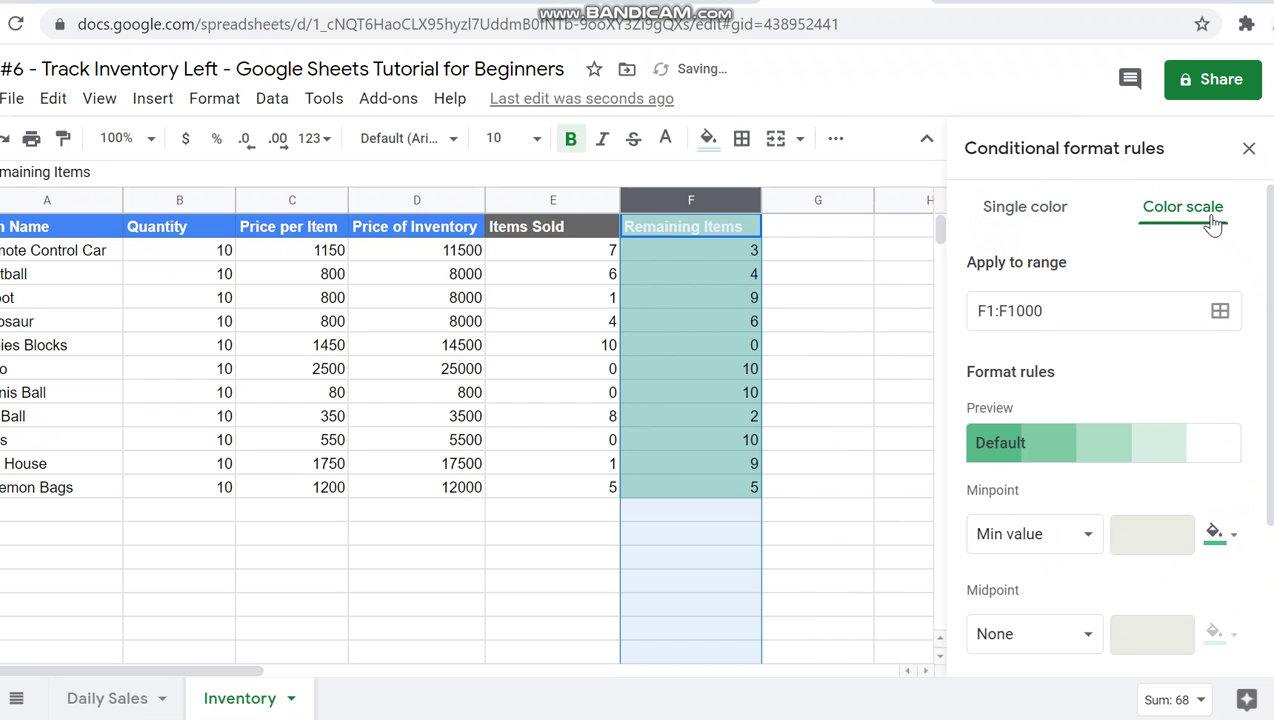
left_click(1186, 461)
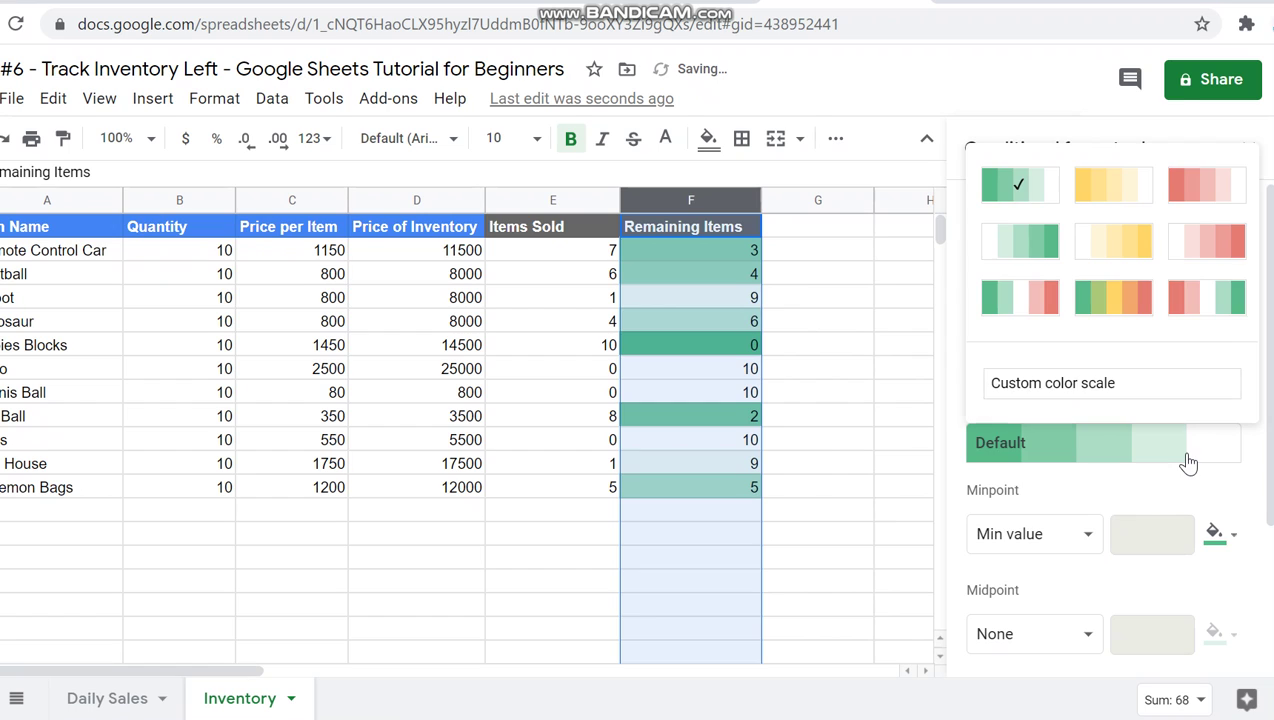
left_click(1124, 313)
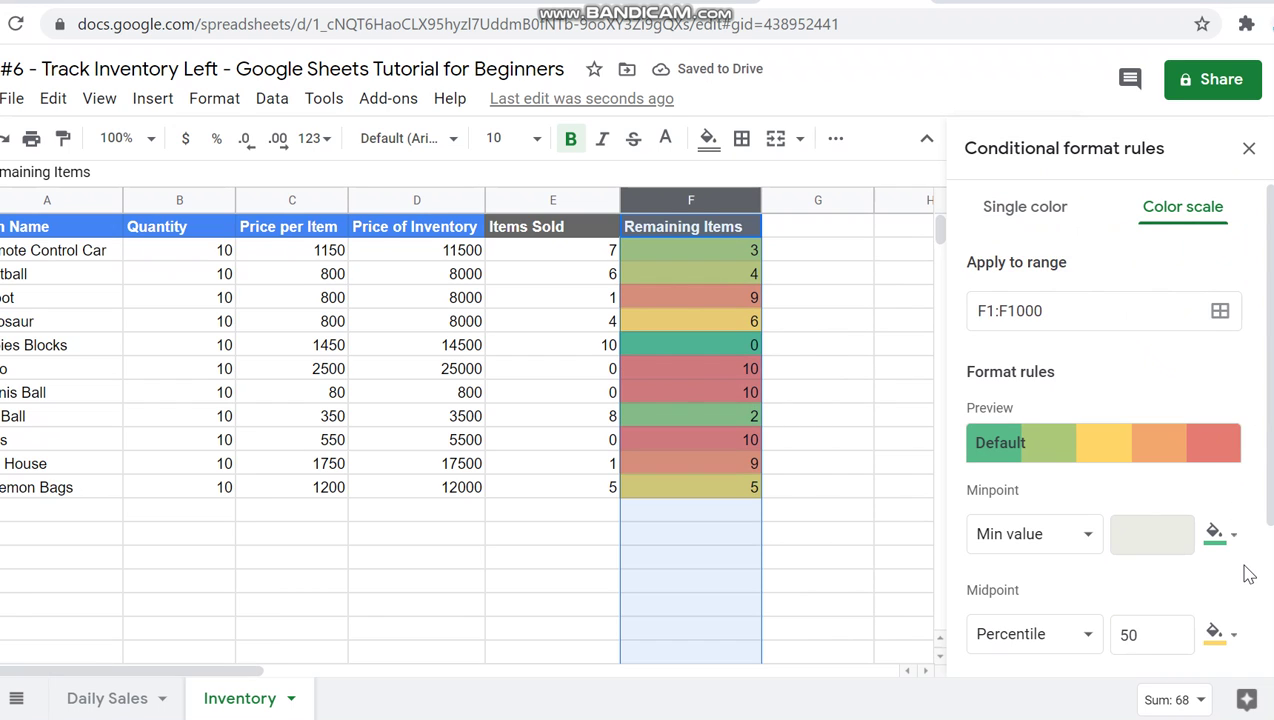
- Set the color scale's Minpoint color to red and its Maxpoint color to green
left_click(1237, 543)
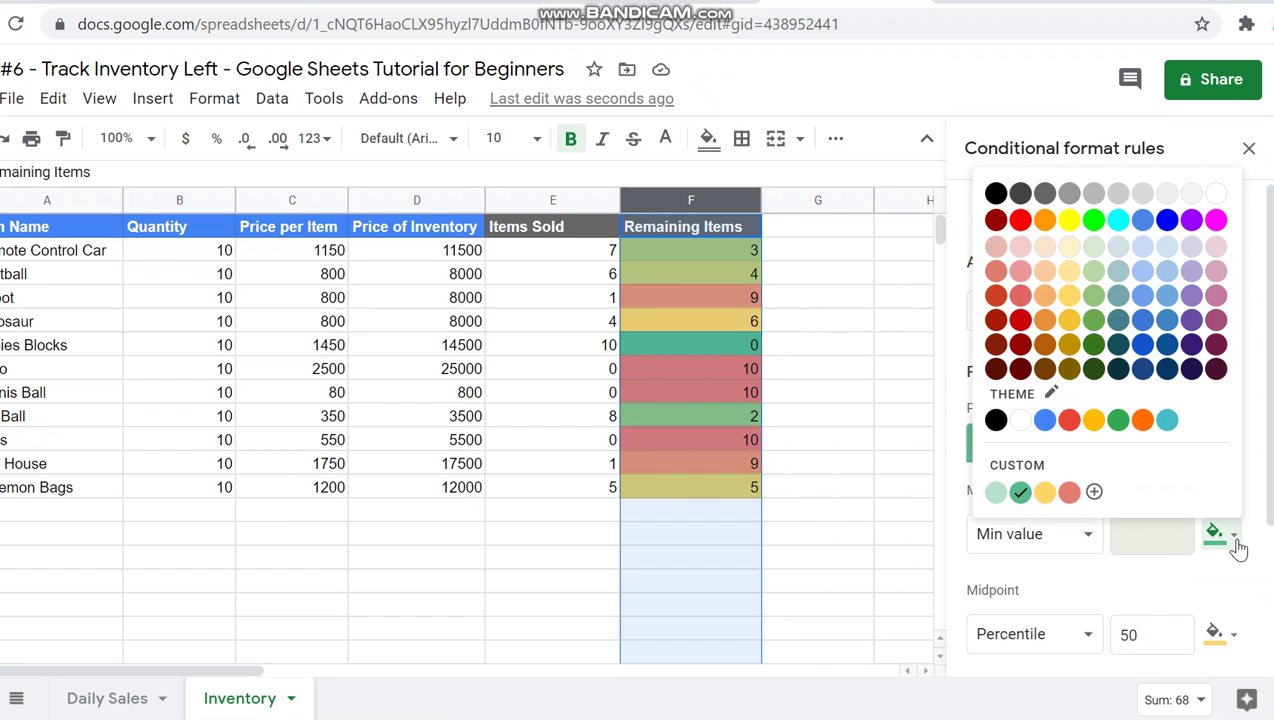
left_click(1069, 491)
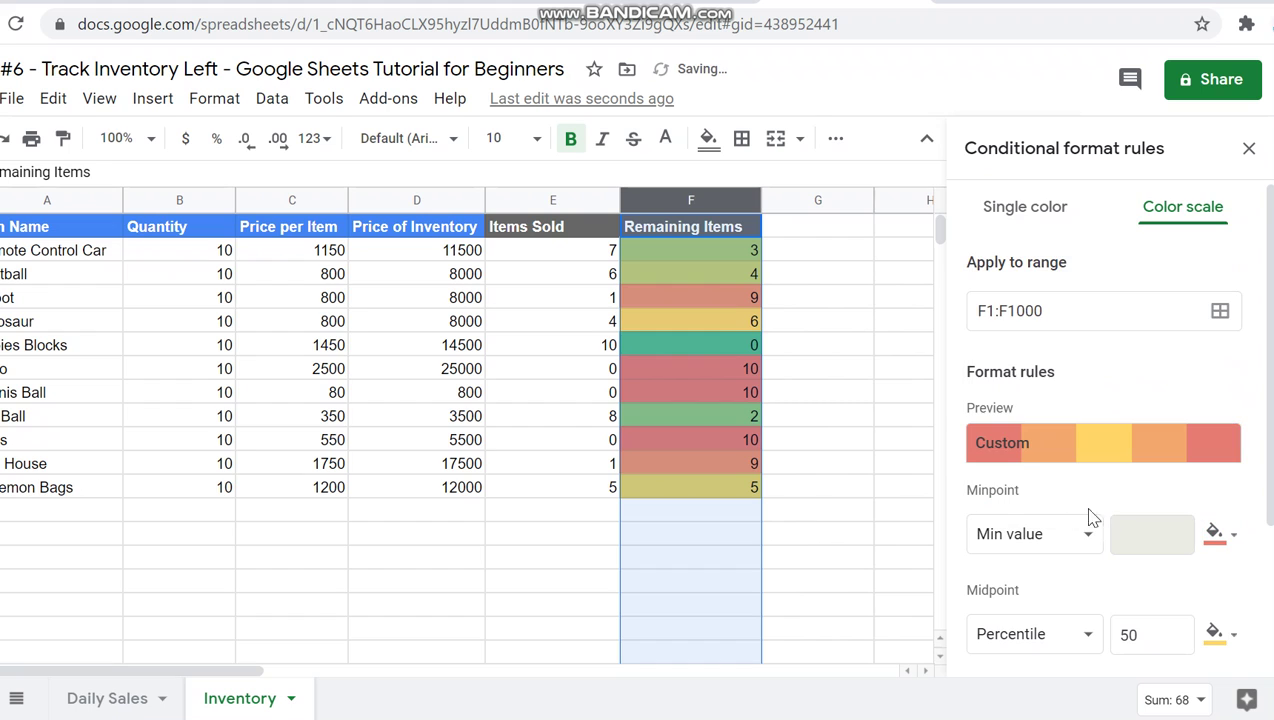
left_click_drag(1270, 500, 1268, 545)
left_click(1220, 577)
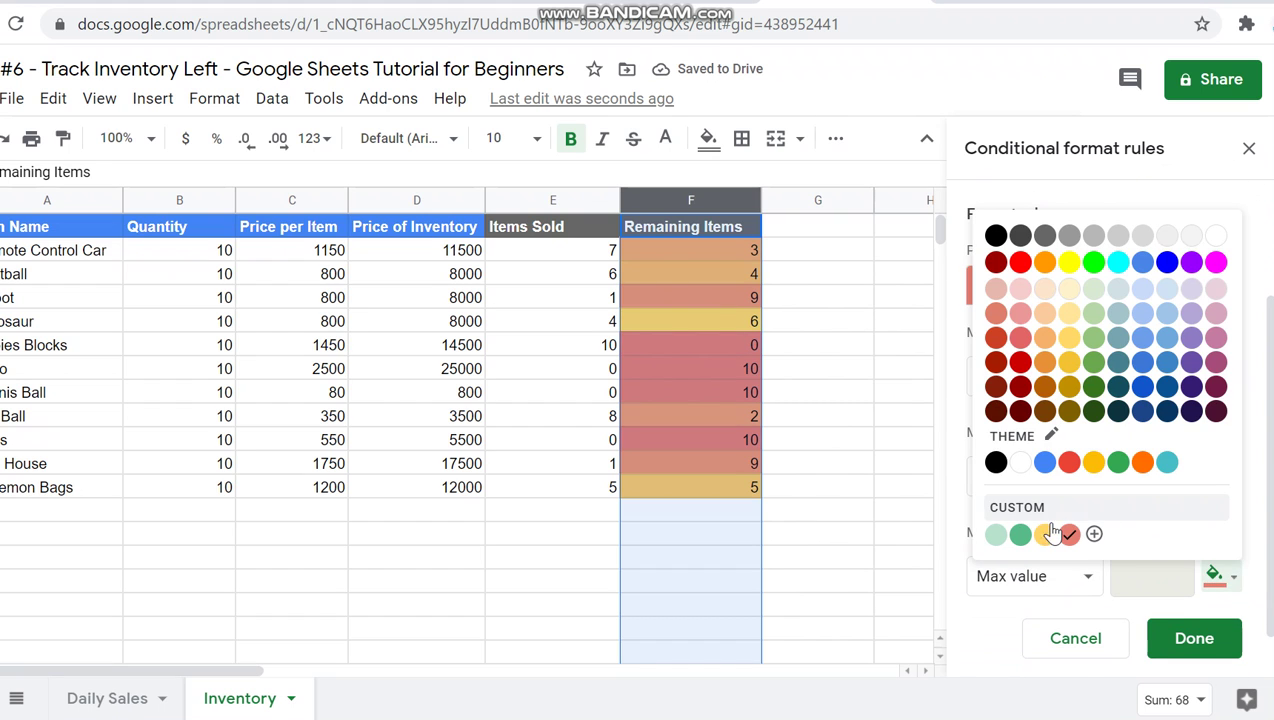
left_click(1020, 534)
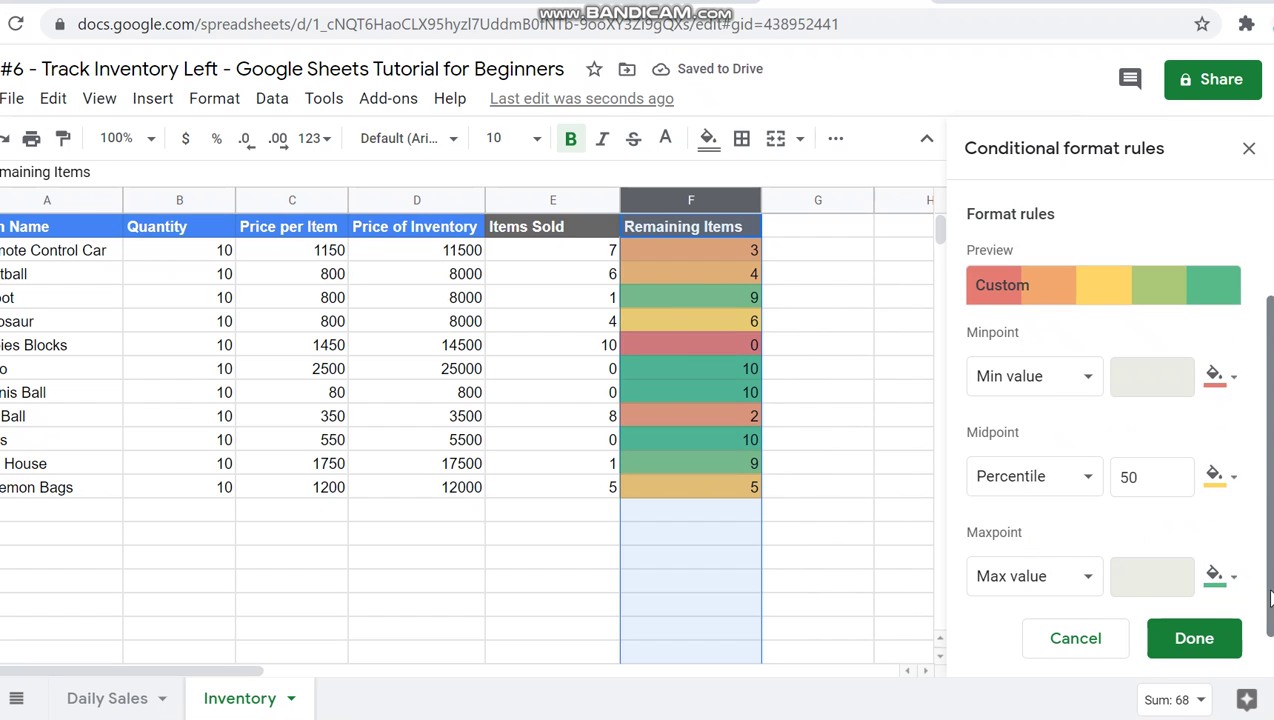
- Compare the single-color rule options with the color scale presets, keeping the custom red-to-green scale
left_click_drag(1264, 590, 1268, 397)
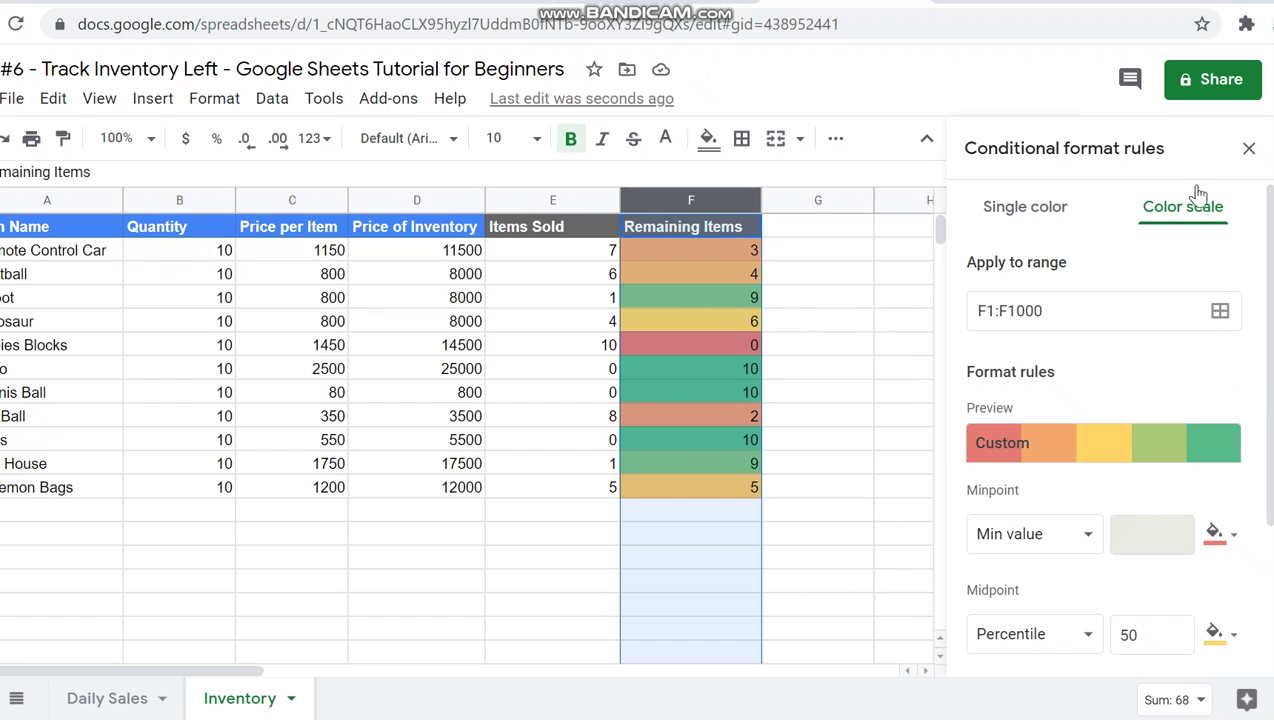
left_click(1014, 207)
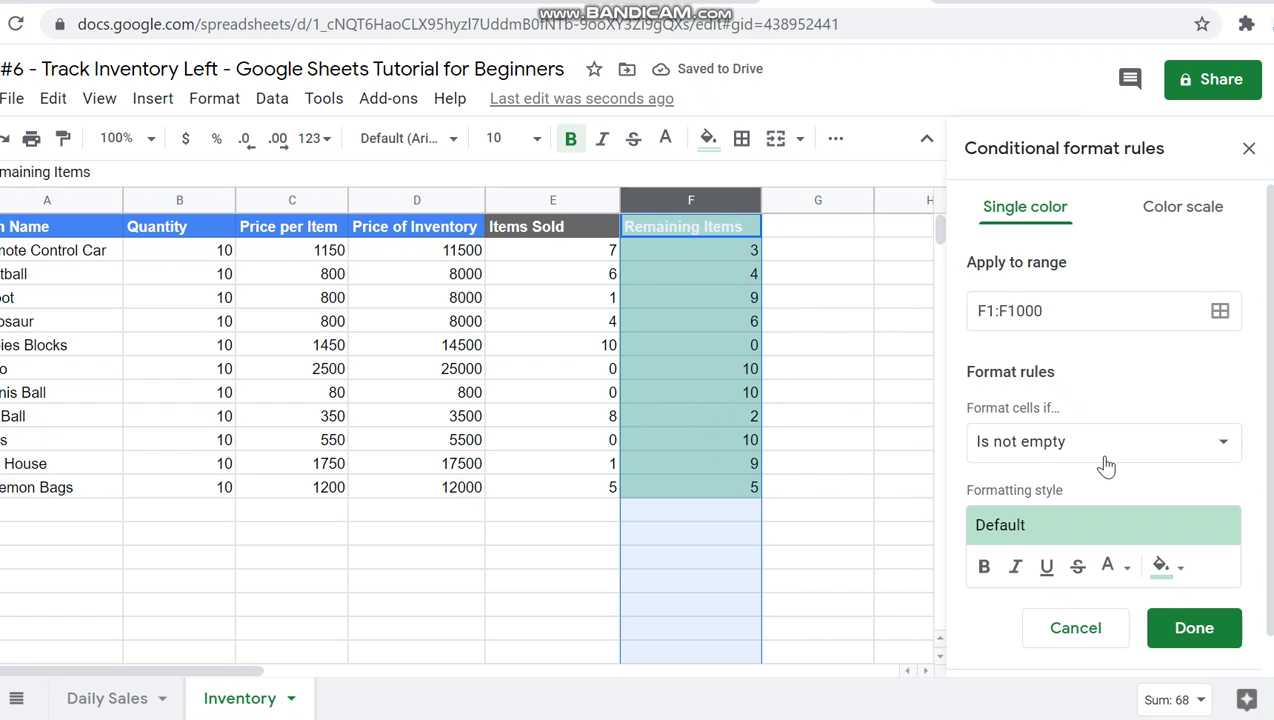
left_click(1155, 214)
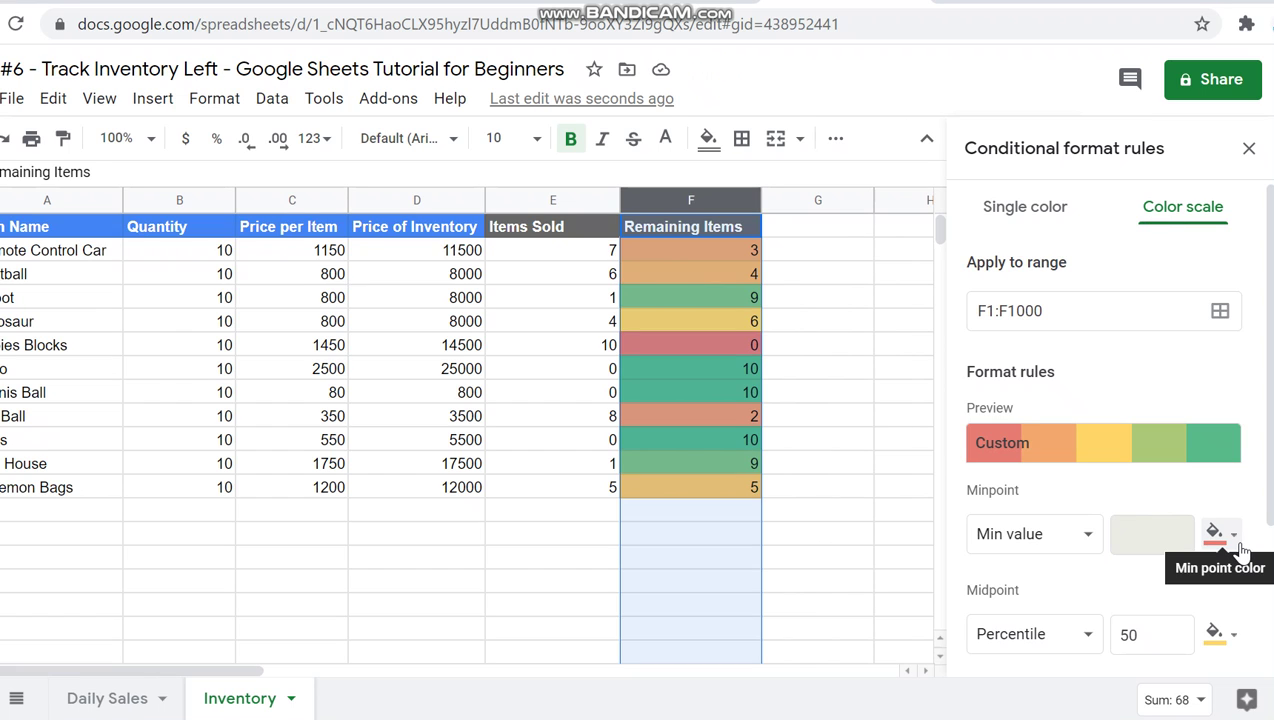
left_click(1172, 441)
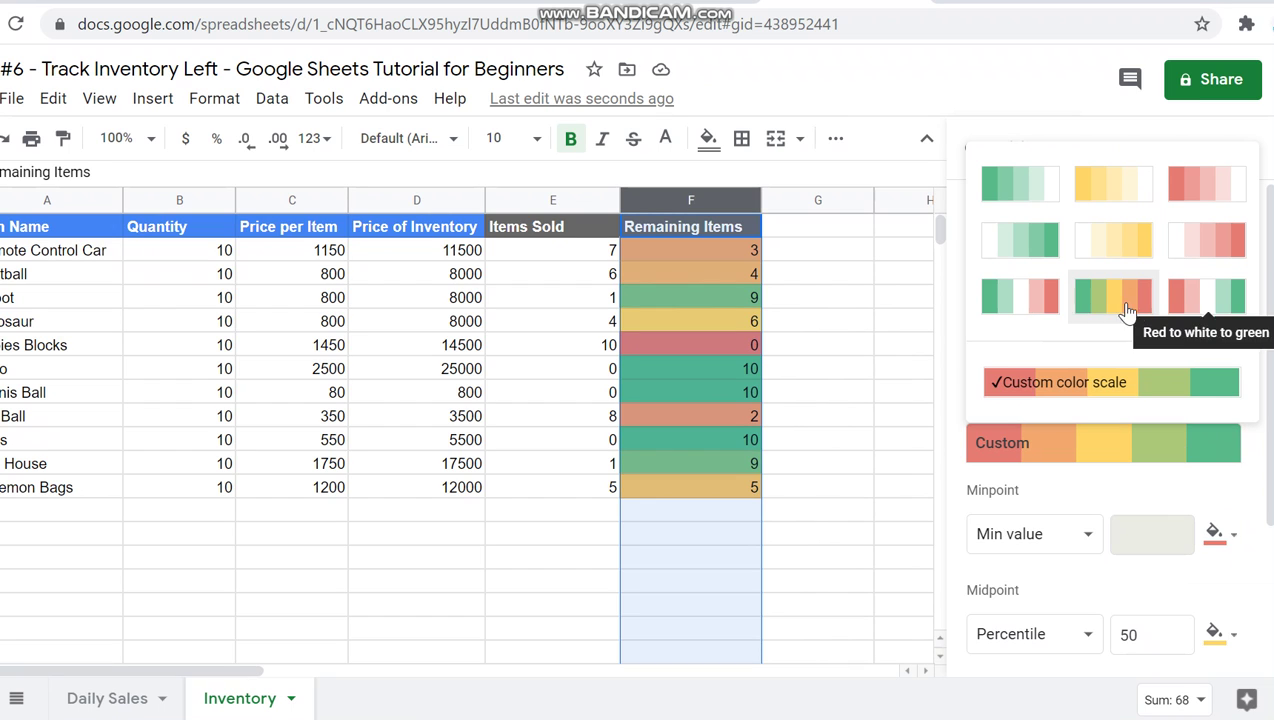
left_click(1185, 508)
- Apply the custom color scale rule to F1:F1000 and close the conditional format rules
scroll(1258, 490, "down", 2)
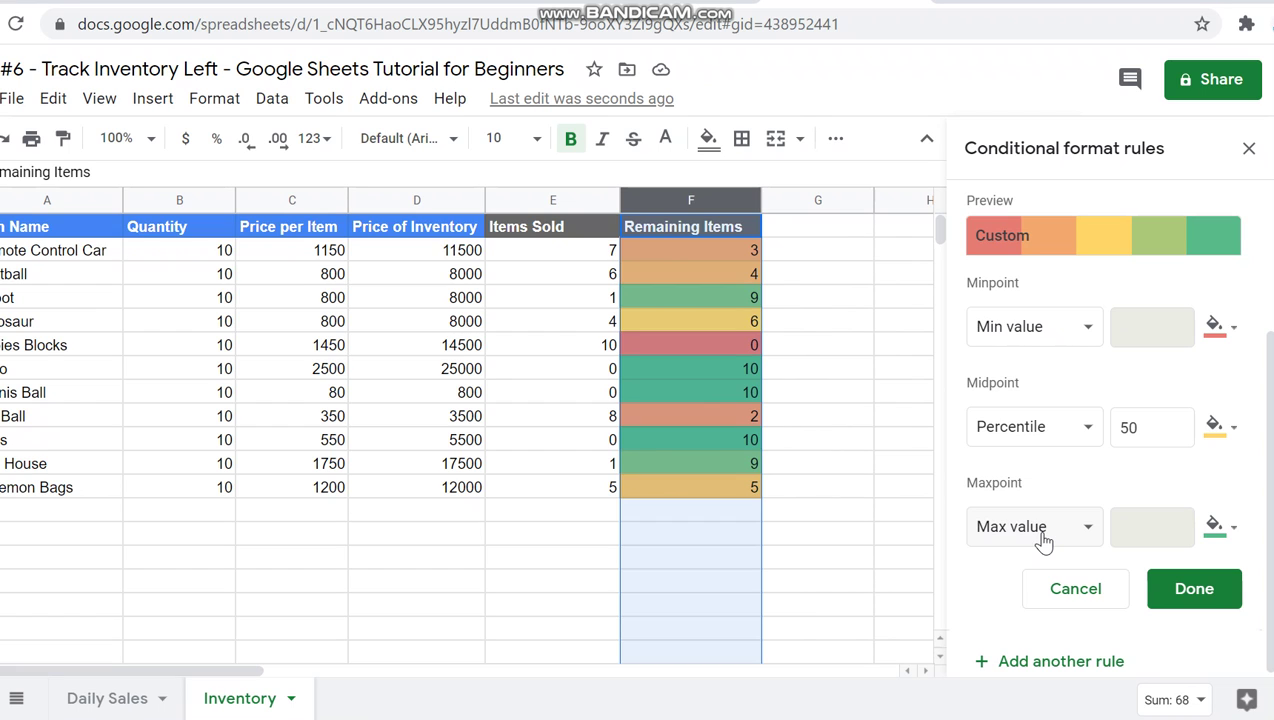
left_click(1222, 594)
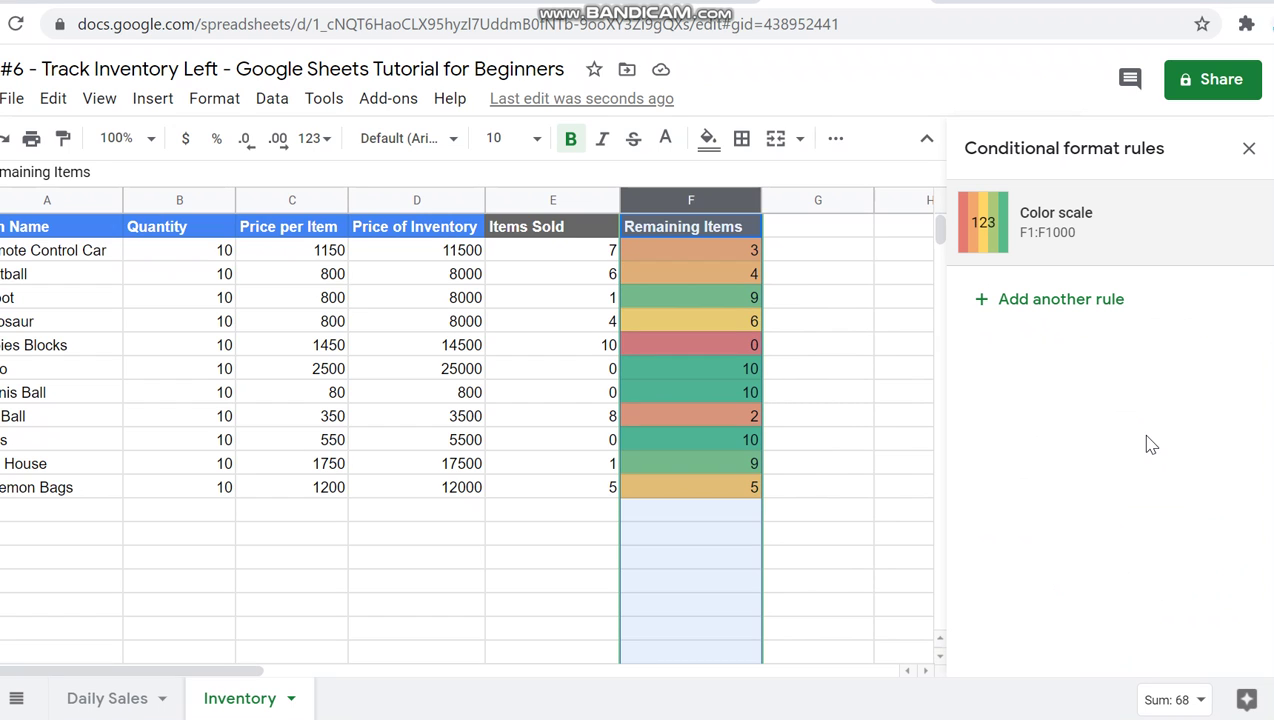
left_click(866, 396)
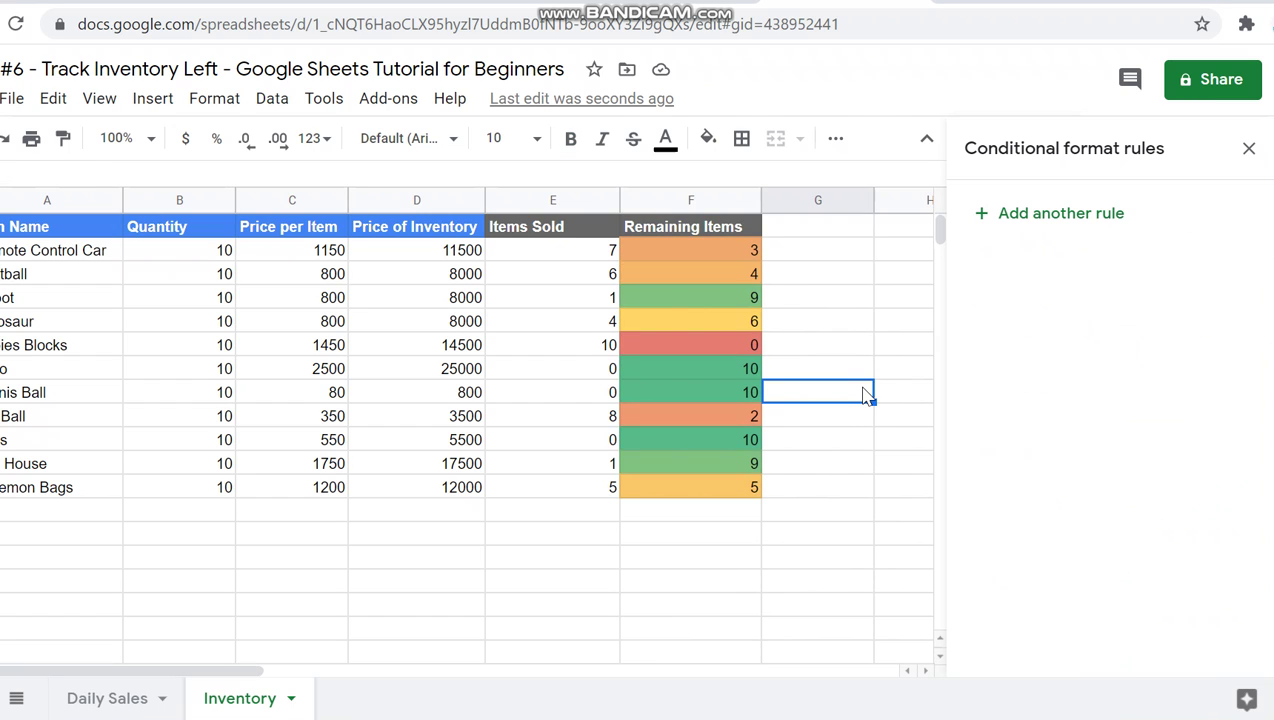
key("Left")
key("Left")
key("Left")
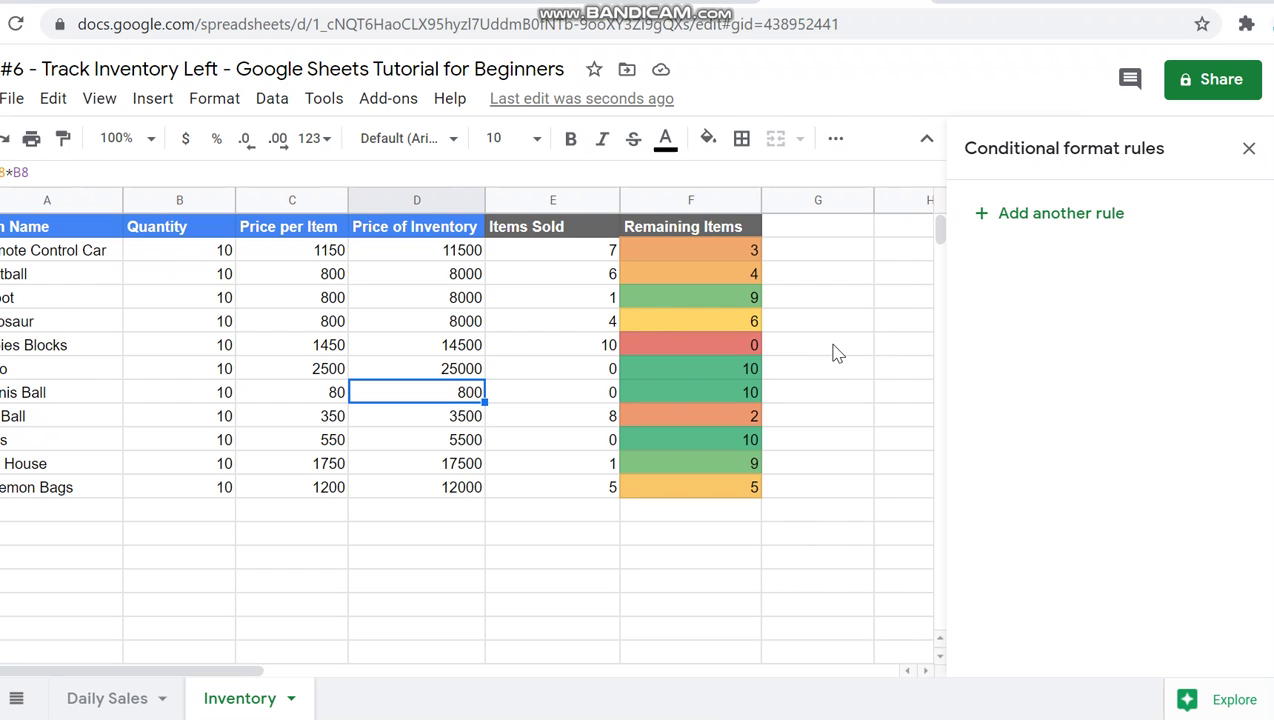
left_click(1250, 147)
left_click(975, 275)
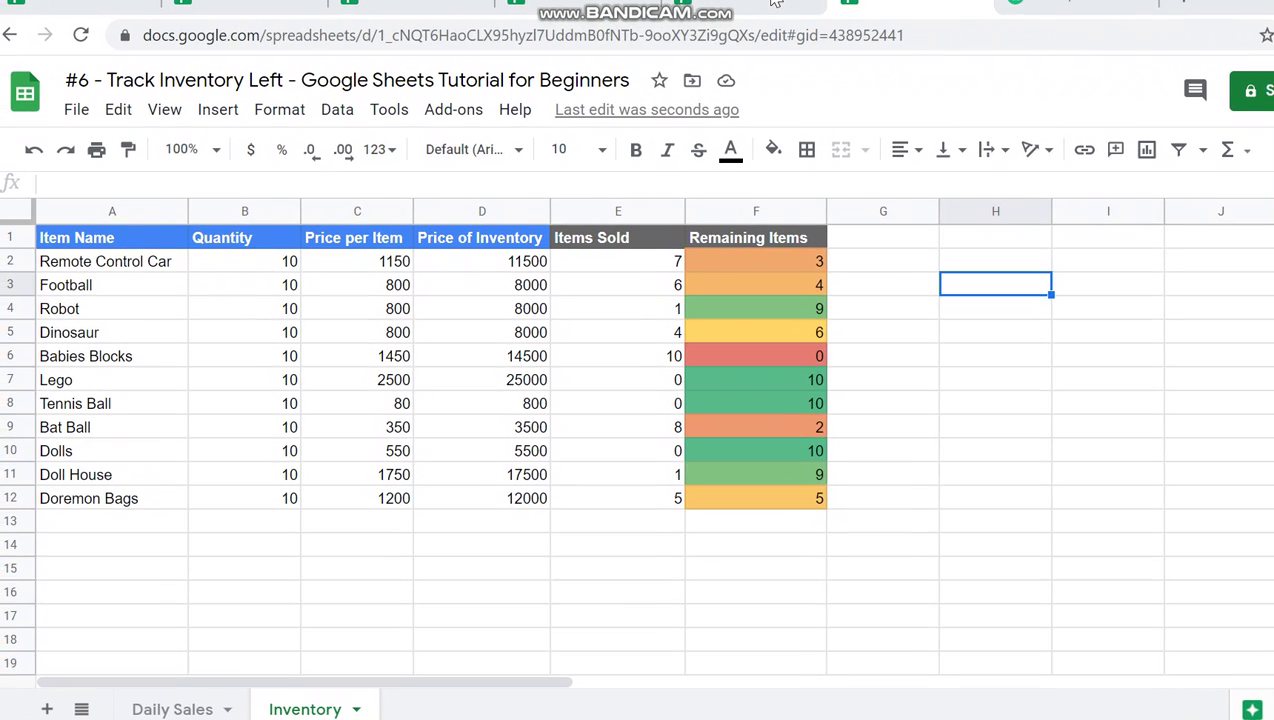
left_click(978, 403)
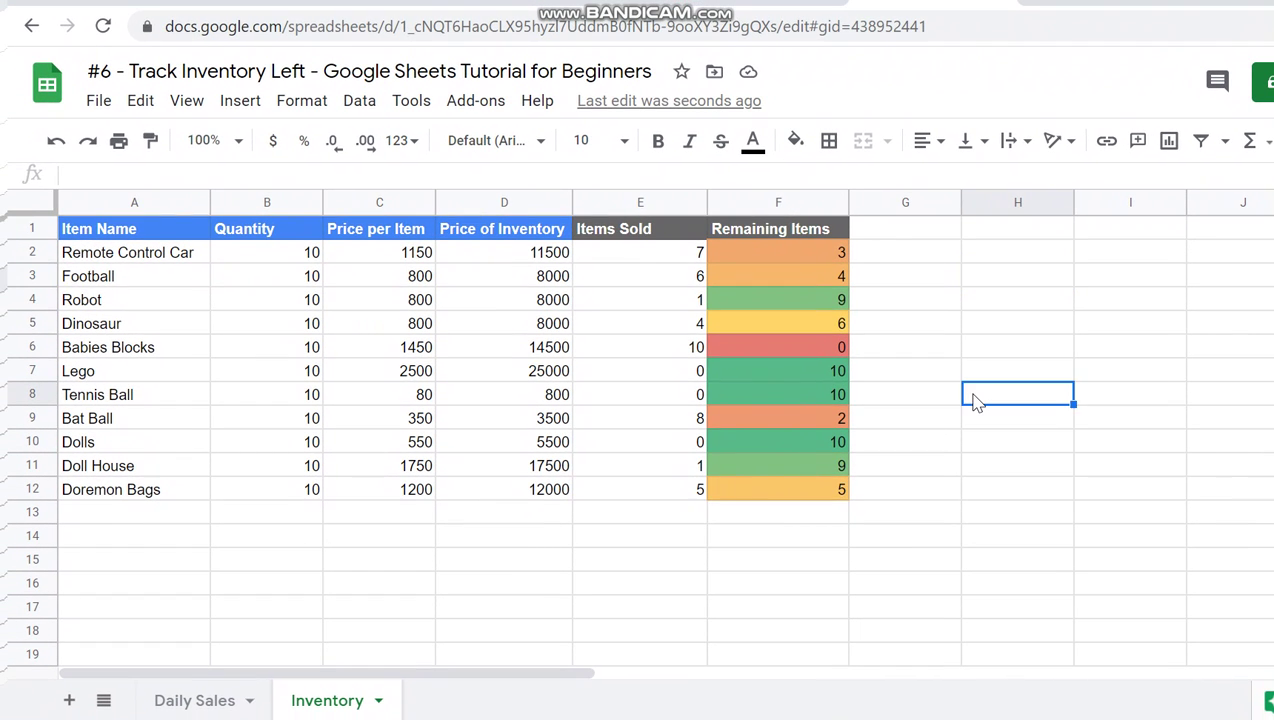
key("Left")
key("Left")
key("Left")
key("Left")
key("Left")
key("Left")
key("Left")
key("Right")
key("Left")
key("Up")
key("Down")
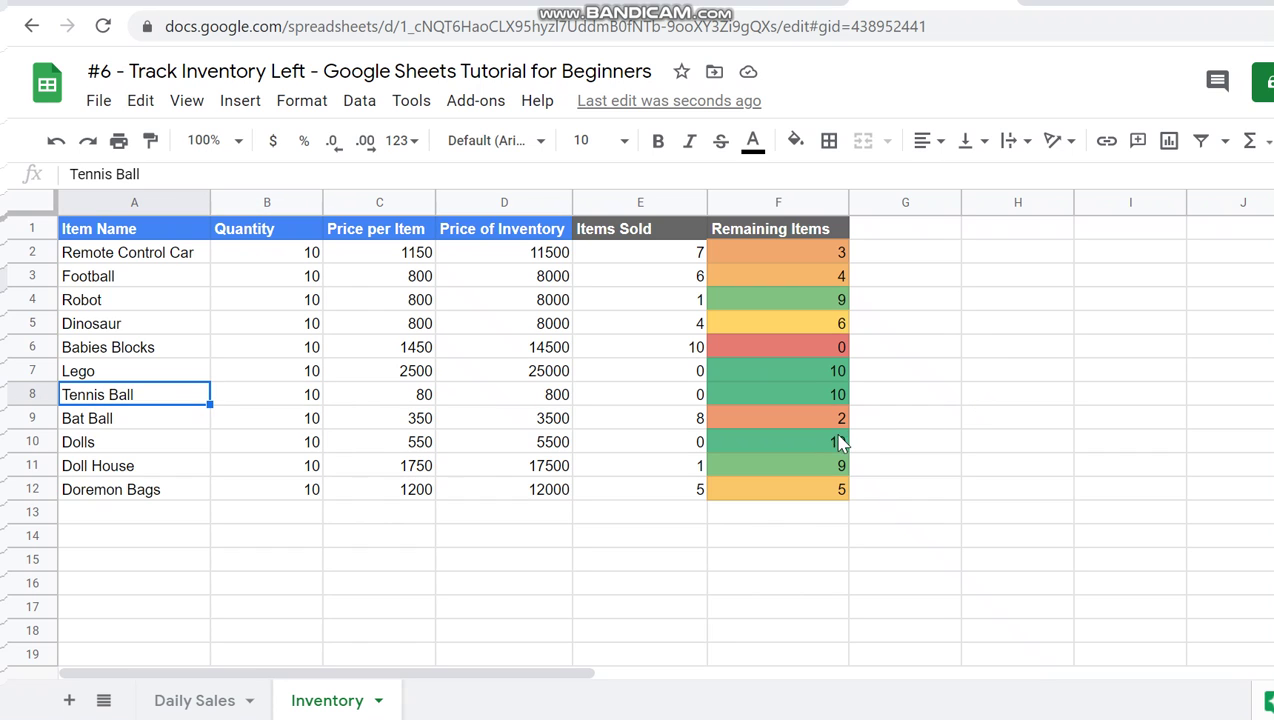
- Examine the color-scaled Remaining Items values to compare well-stocked, low-stock and sold-out items in the inventory
left_click_drag(815, 449, 812, 465)
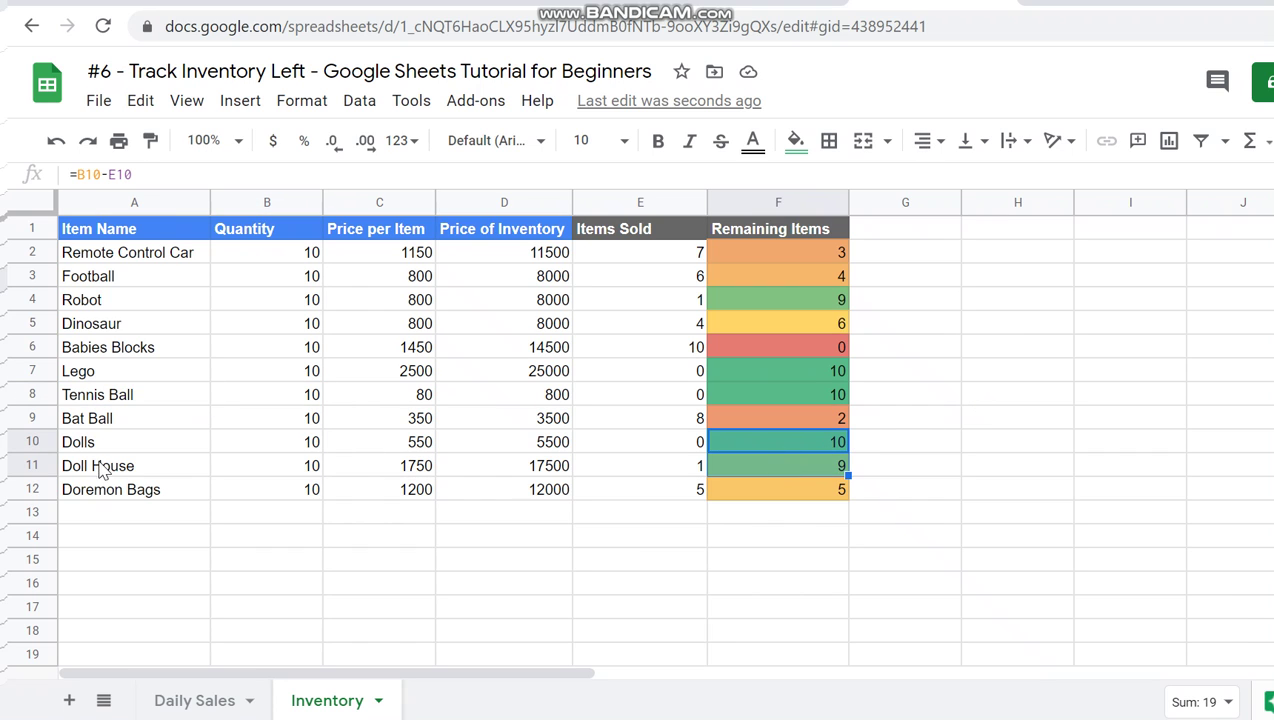
left_click_drag(104, 447, 126, 470)
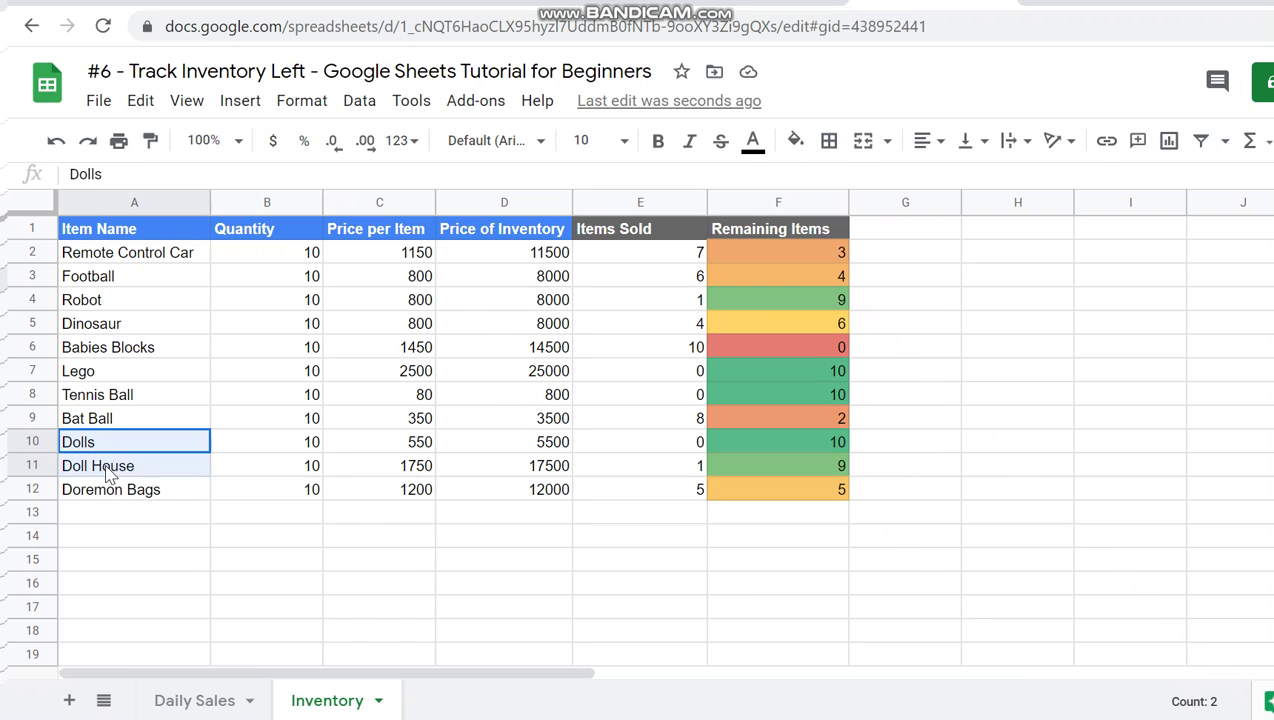
left_click(829, 352)
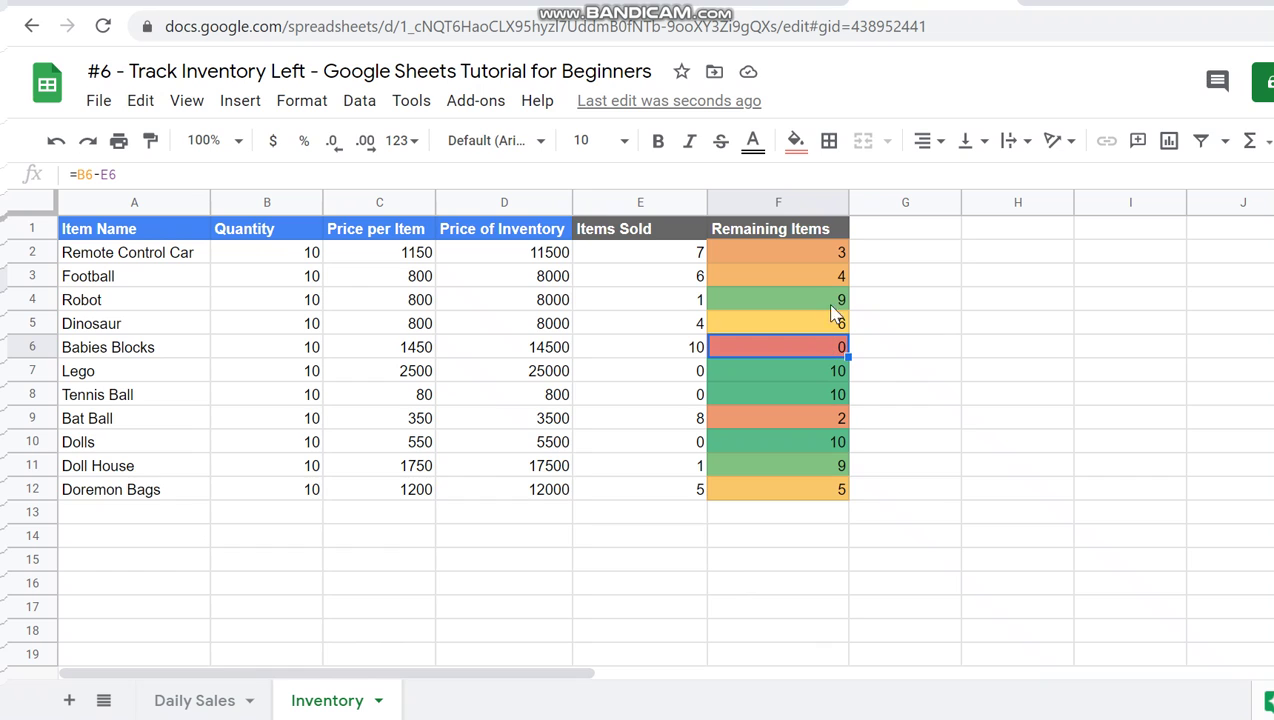
left_click(829, 260)
left_click(829, 283, "shift")
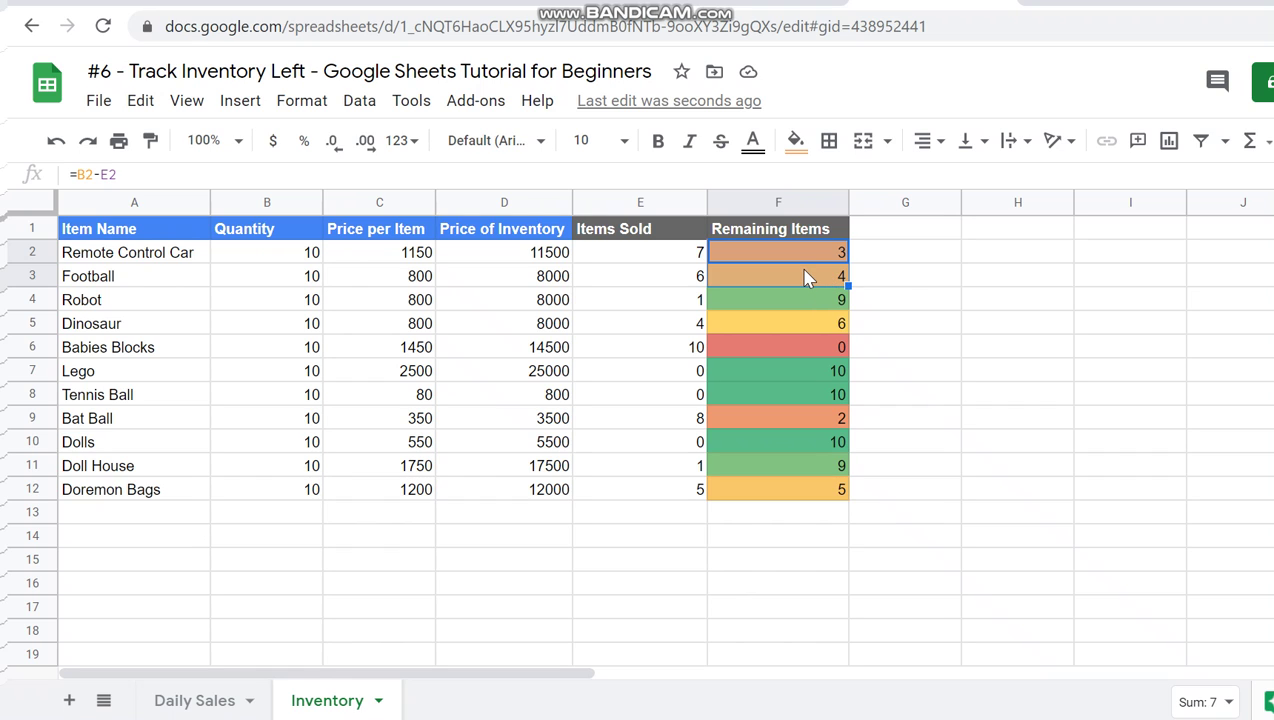
left_click(808, 276)
left_click_drag(793, 254, 800, 500)
left_click(790, 368)
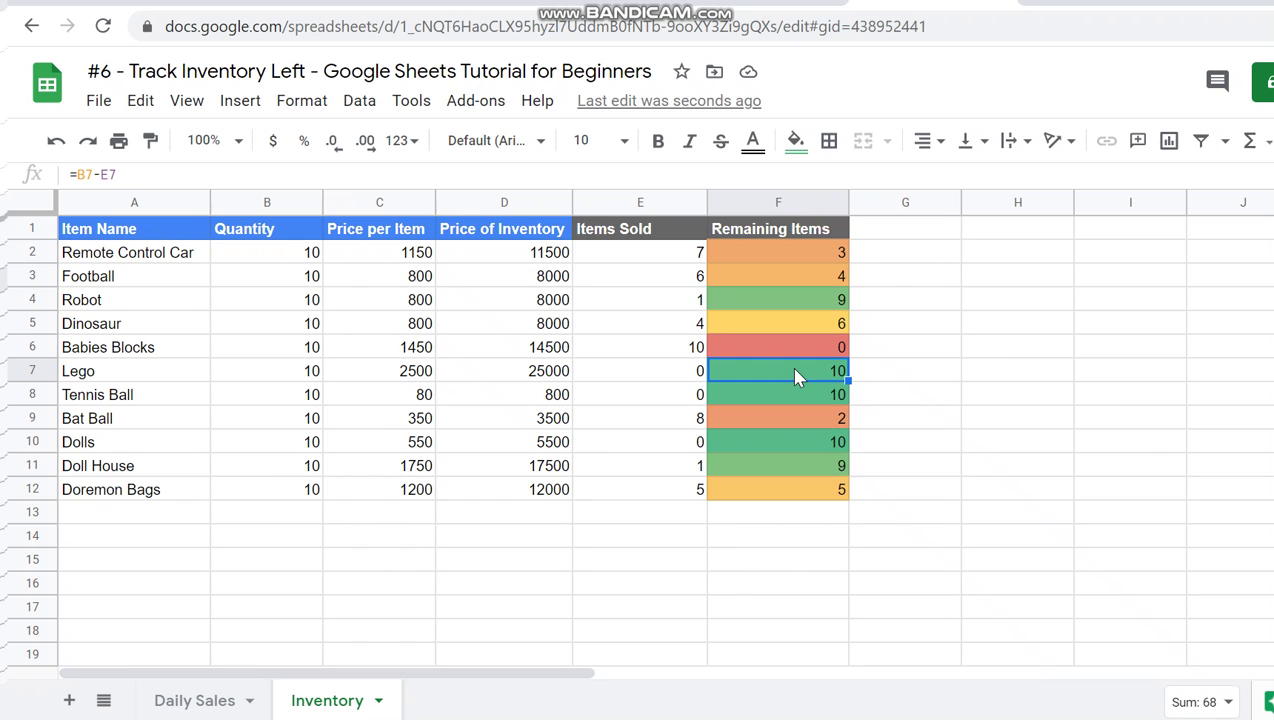
left_click_drag(798, 402, 798, 388)
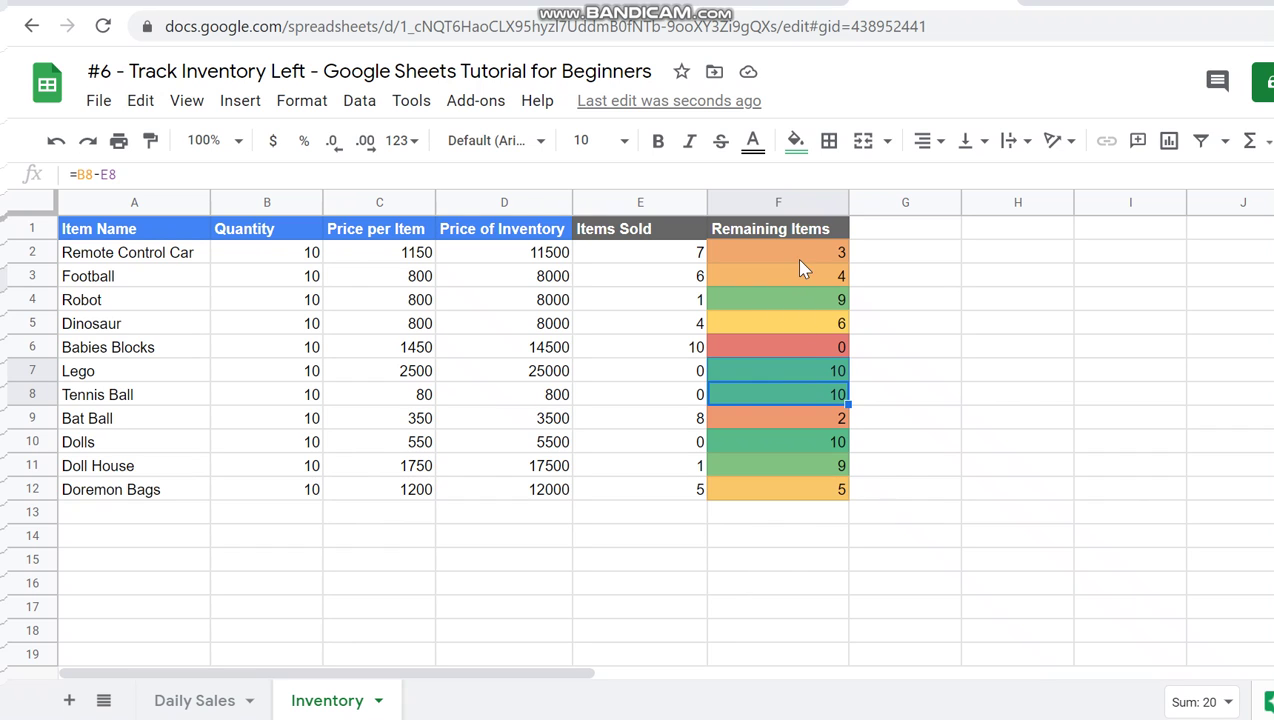
left_click_drag(800, 254, 800, 280)
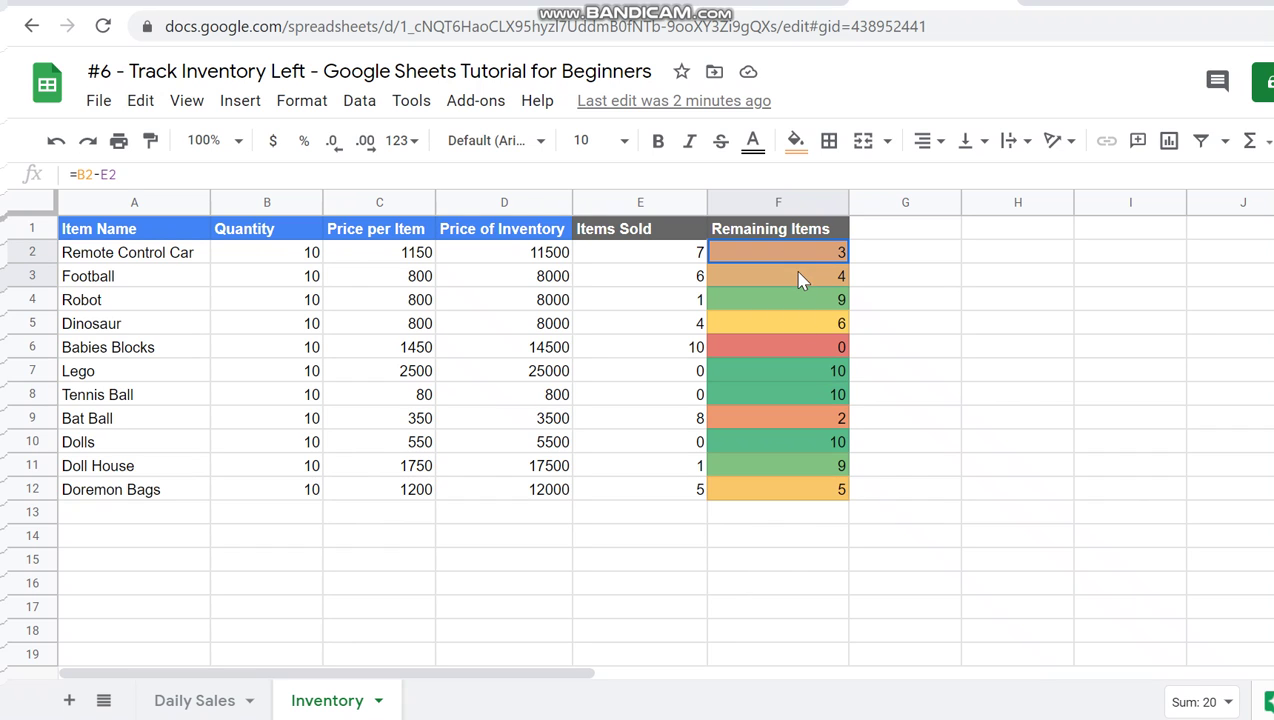
left_click(800, 352)
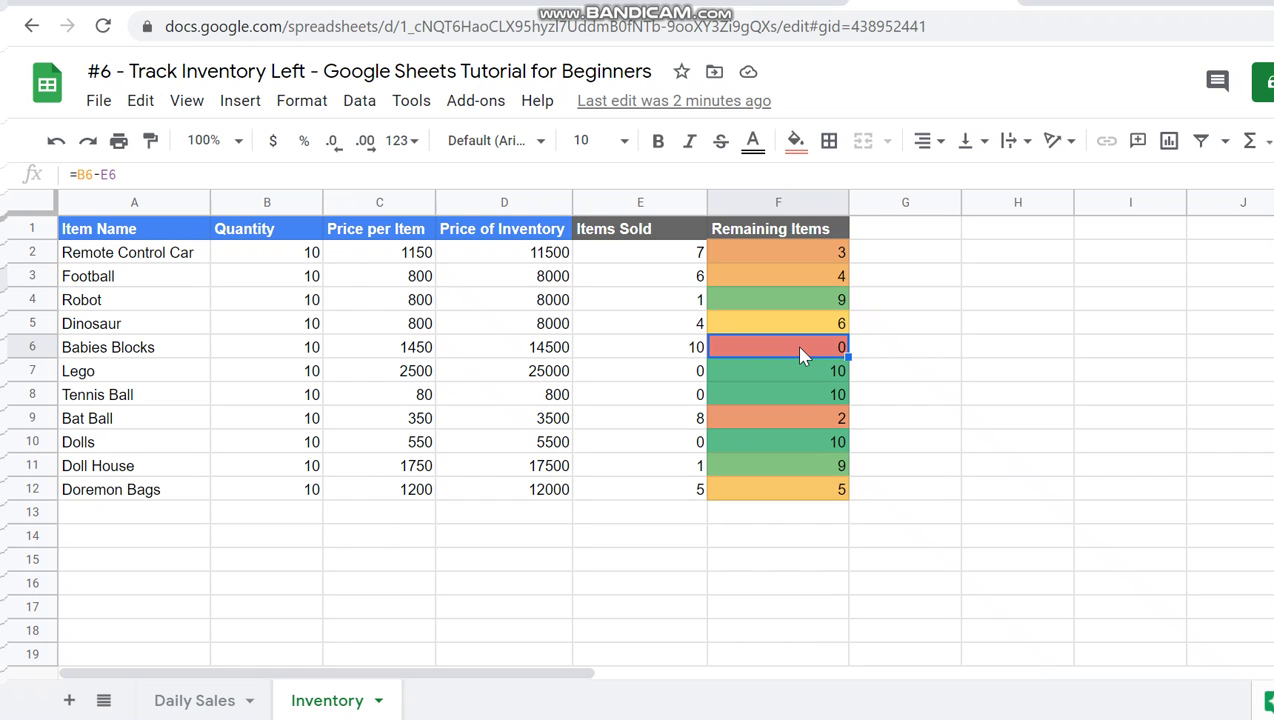